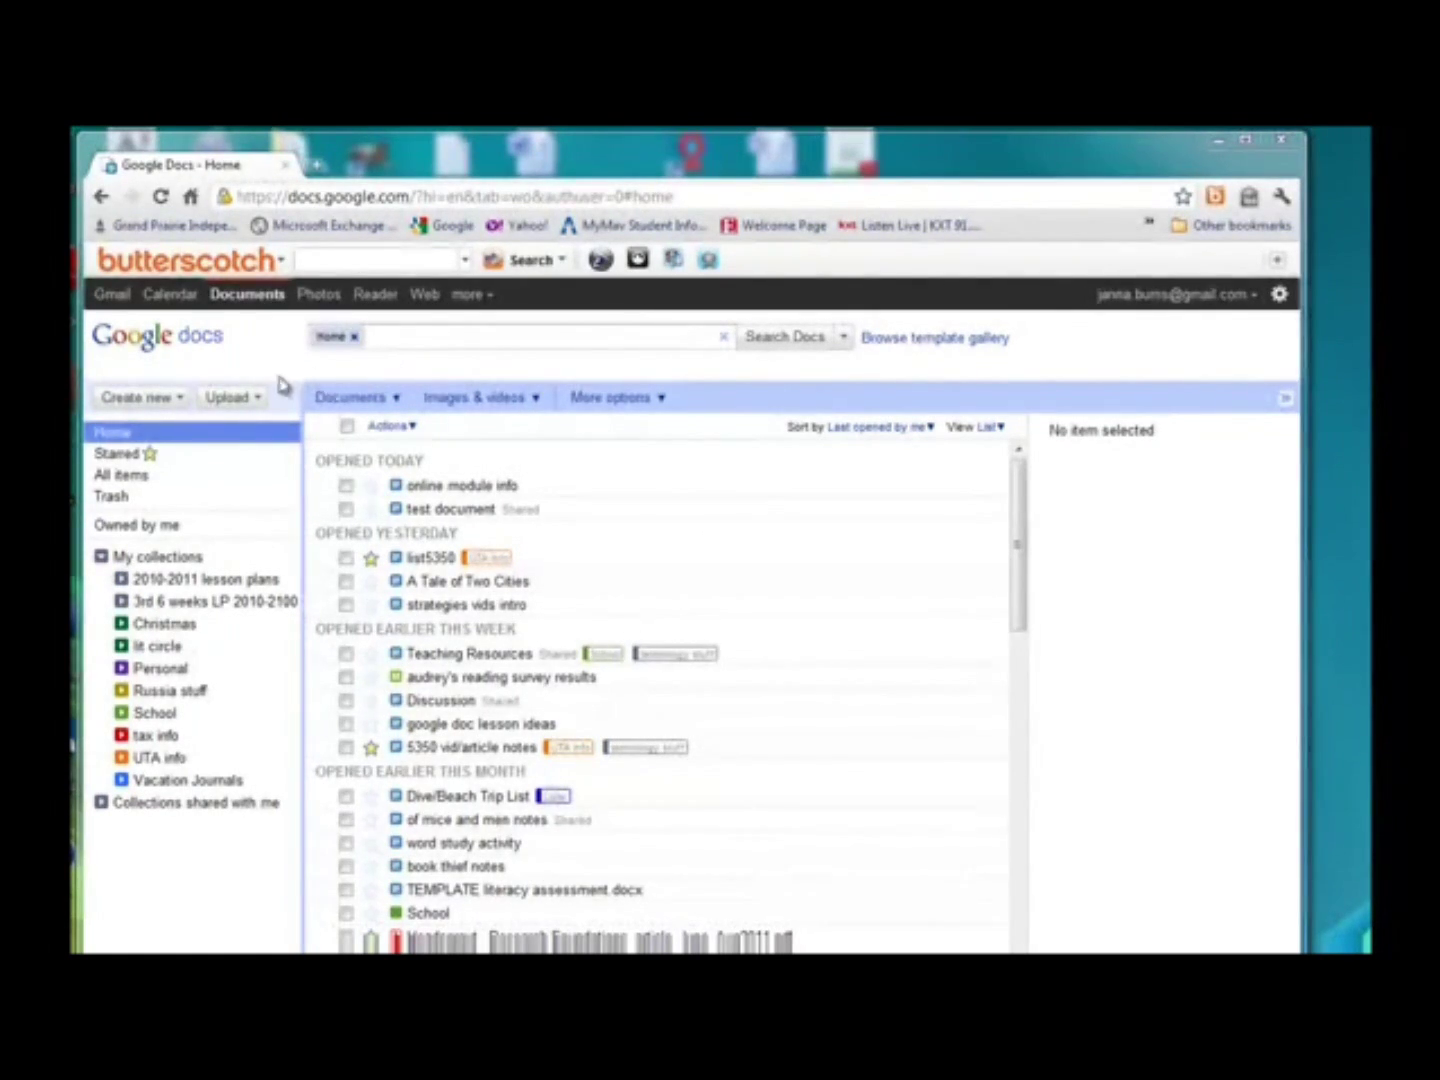
# Open the Create new dropdown in the Google Docs home list.
pyautogui.click(180, 399)
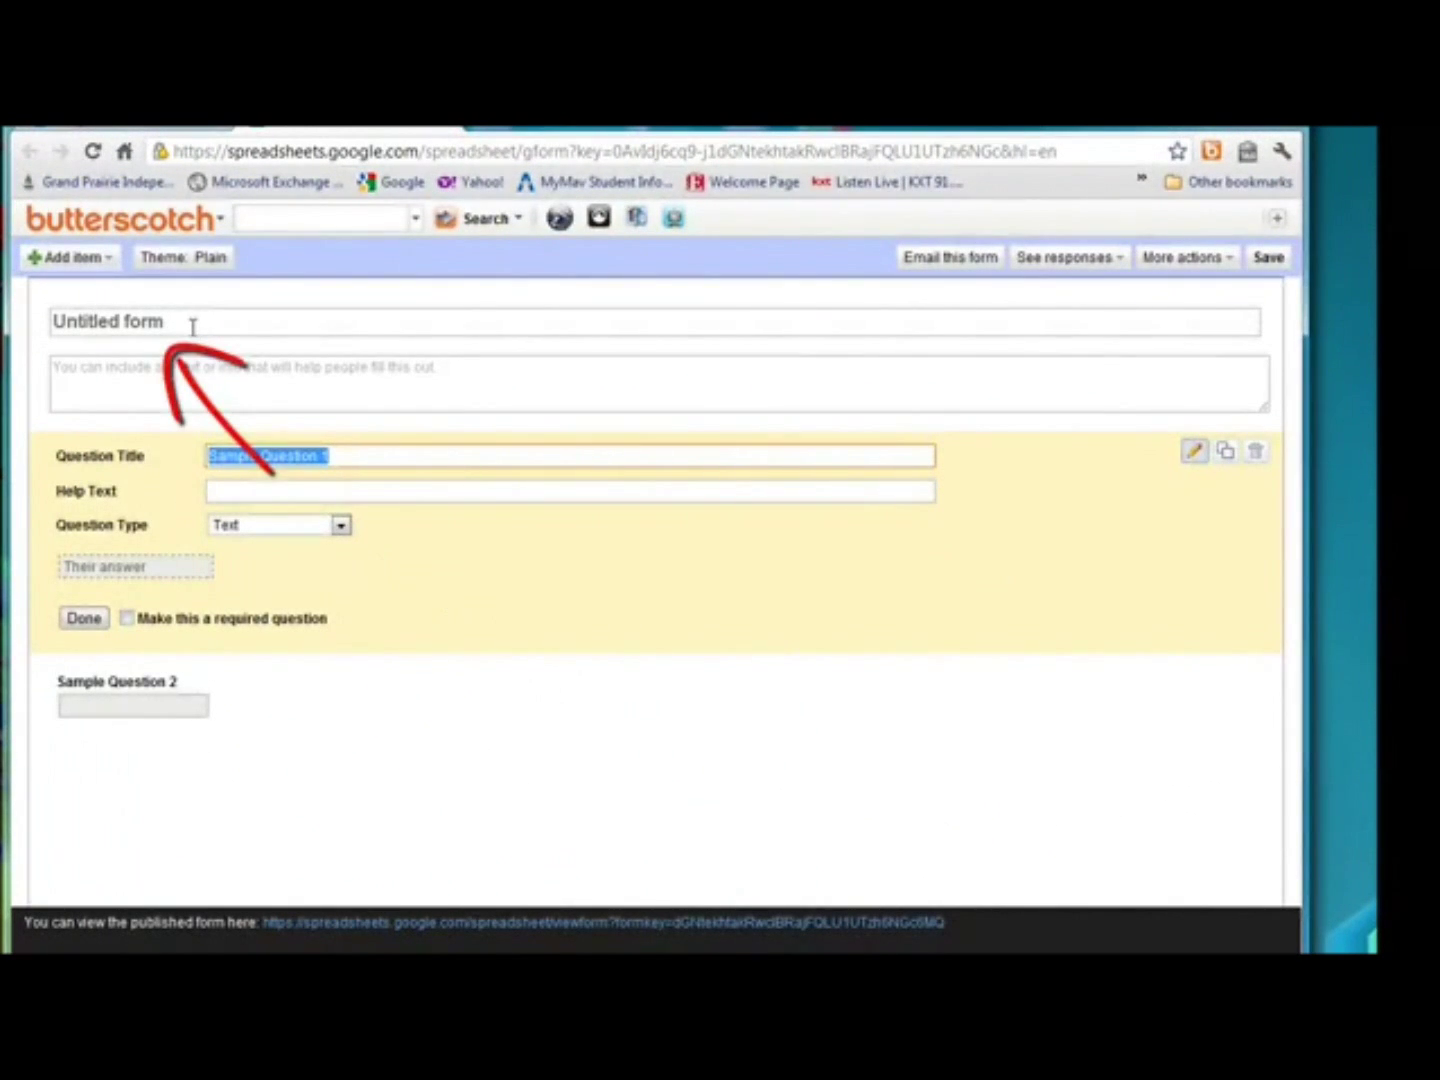
# Replace the 'Untitled form' title with 'The Outsiders Quiz'.
pyautogui.doubleClick(193, 325)
pyautogui.tripleClick(193, 325)
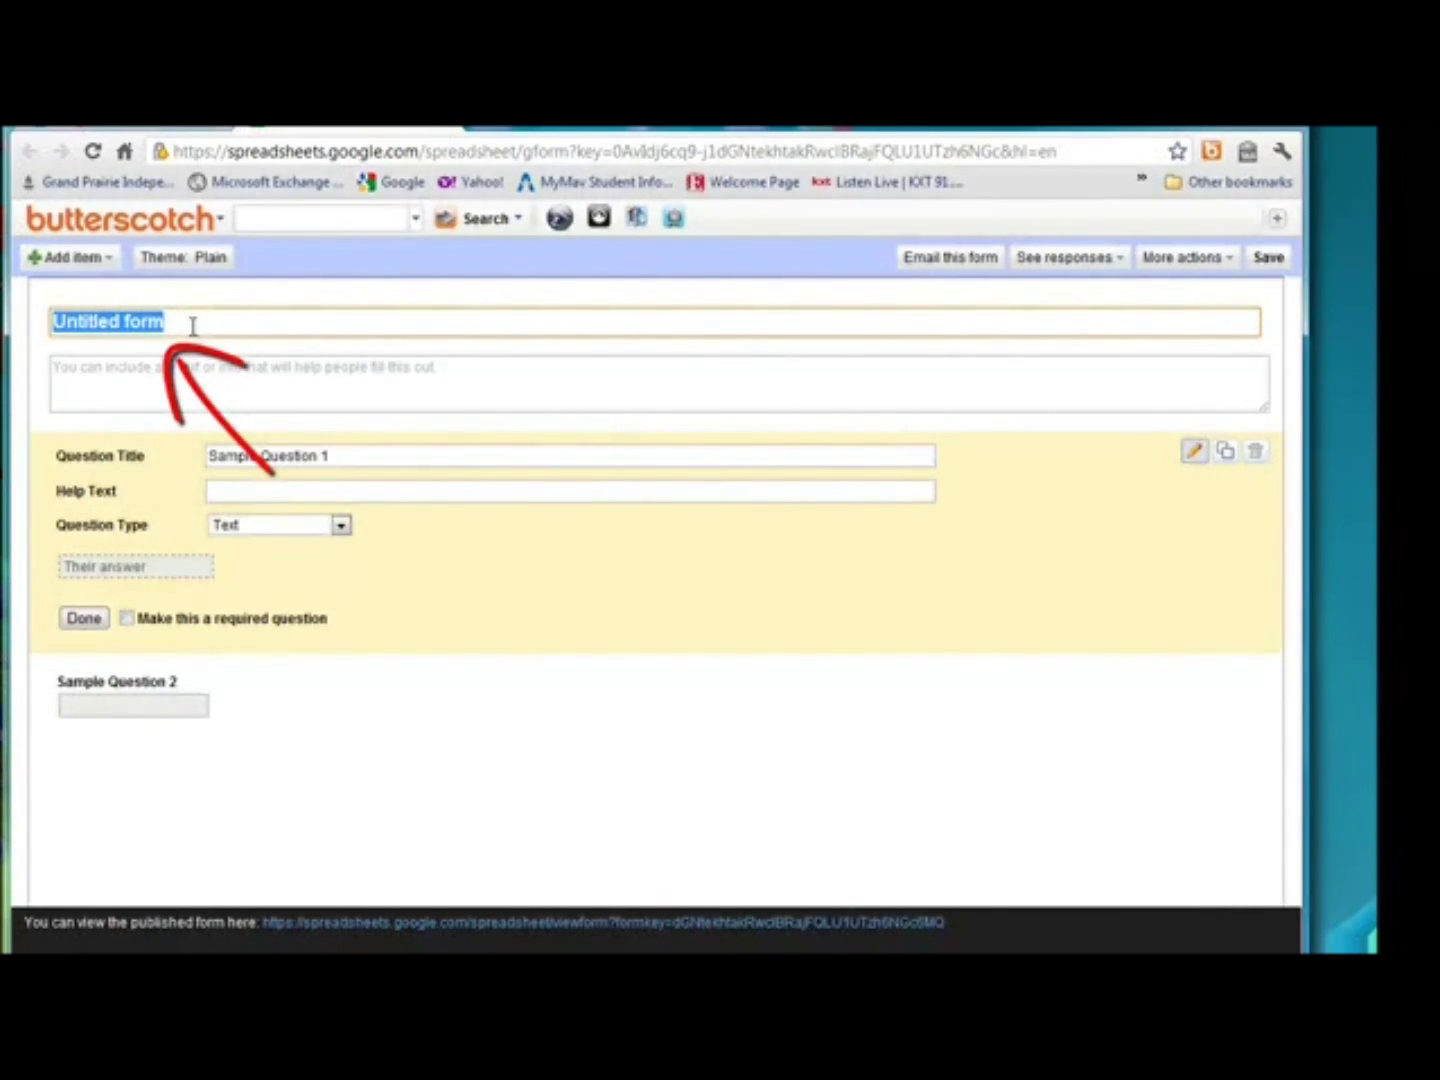
pyautogui.write('Ther')
pyautogui.press('BackSpace')
pyautogui.write('Outsider')
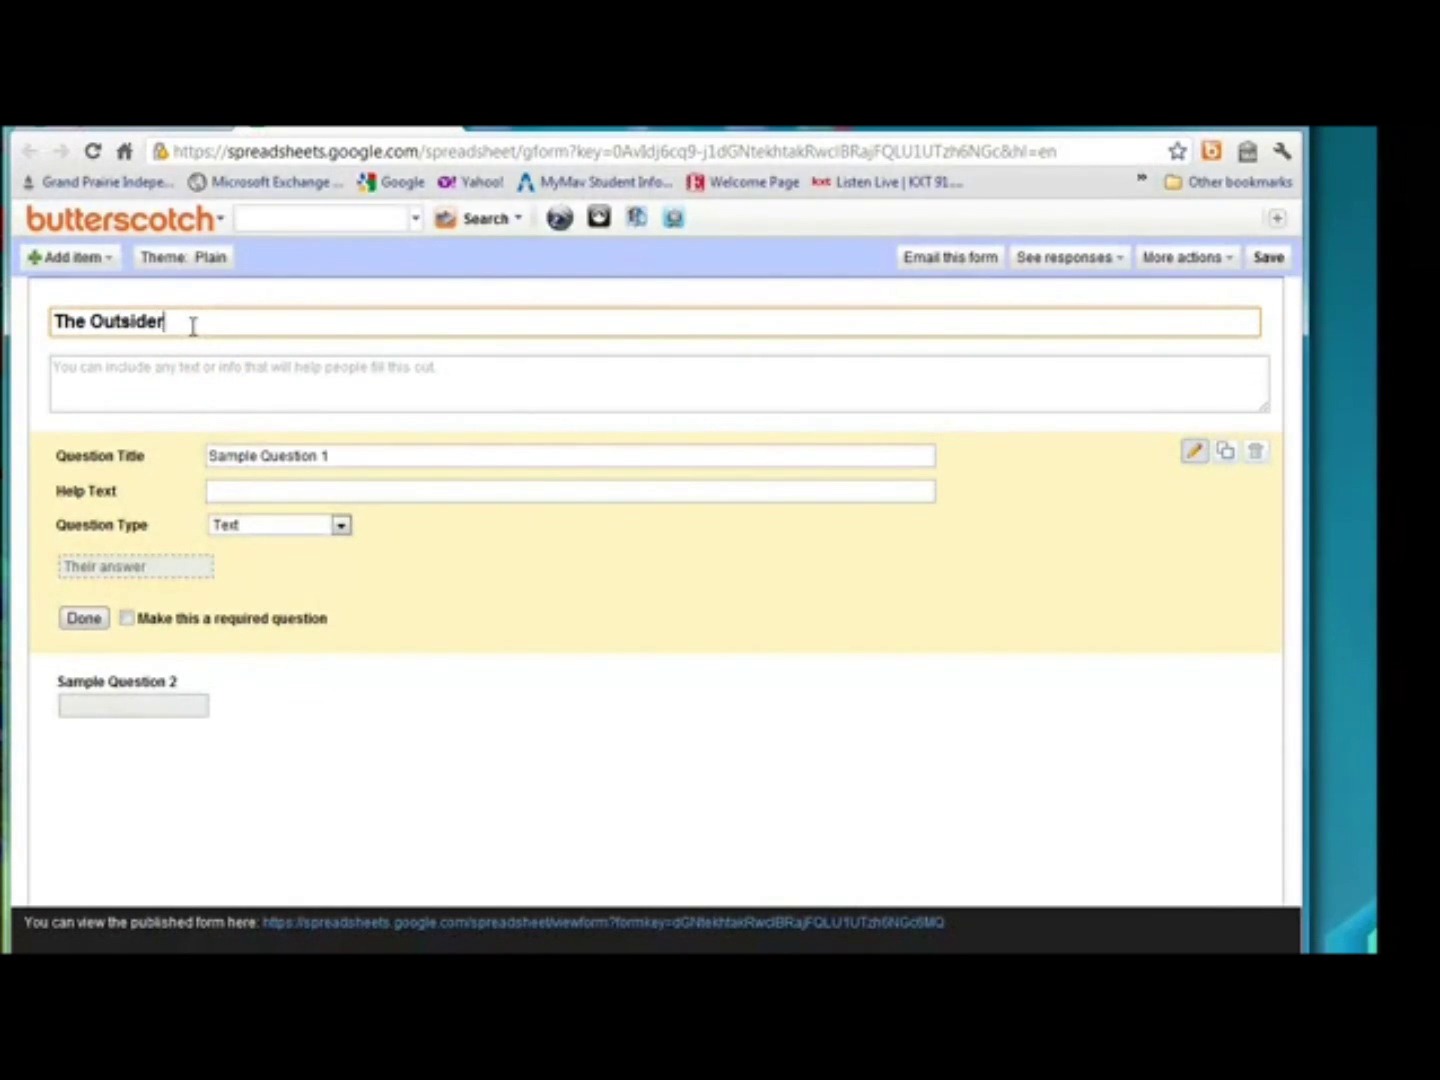
pyautogui.write('s Quiz')
pyautogui.press('Tab')
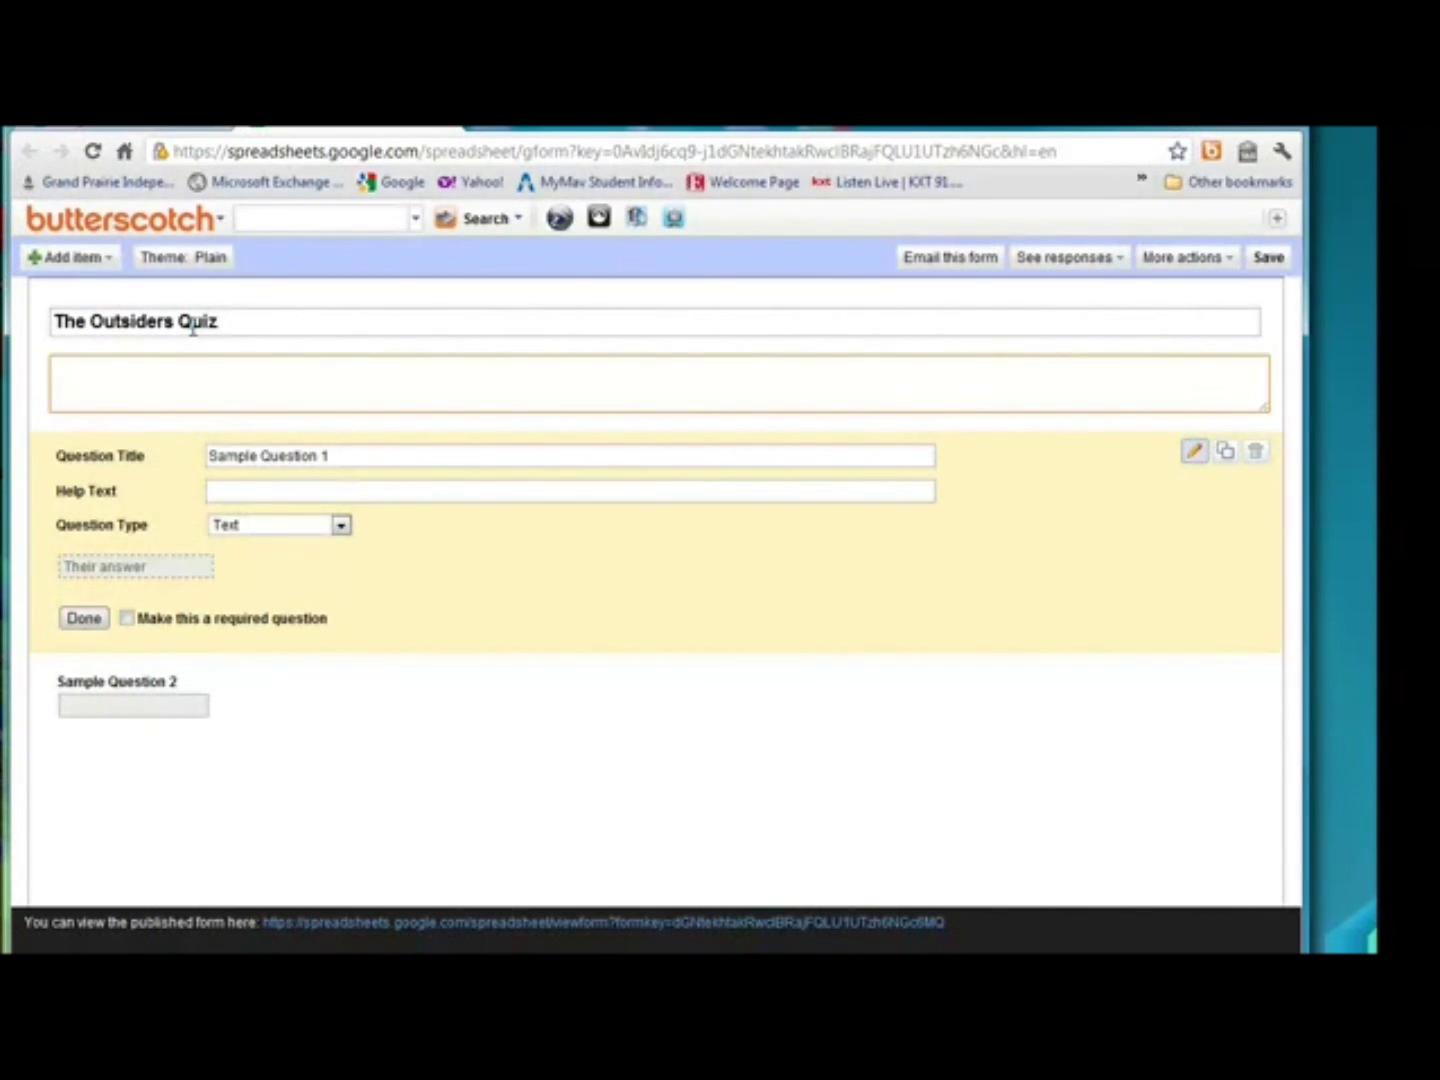
# Retitle the first question 'Last name, first name', keep it a Text answer, and make it required.
pyautogui.click(257, 455)
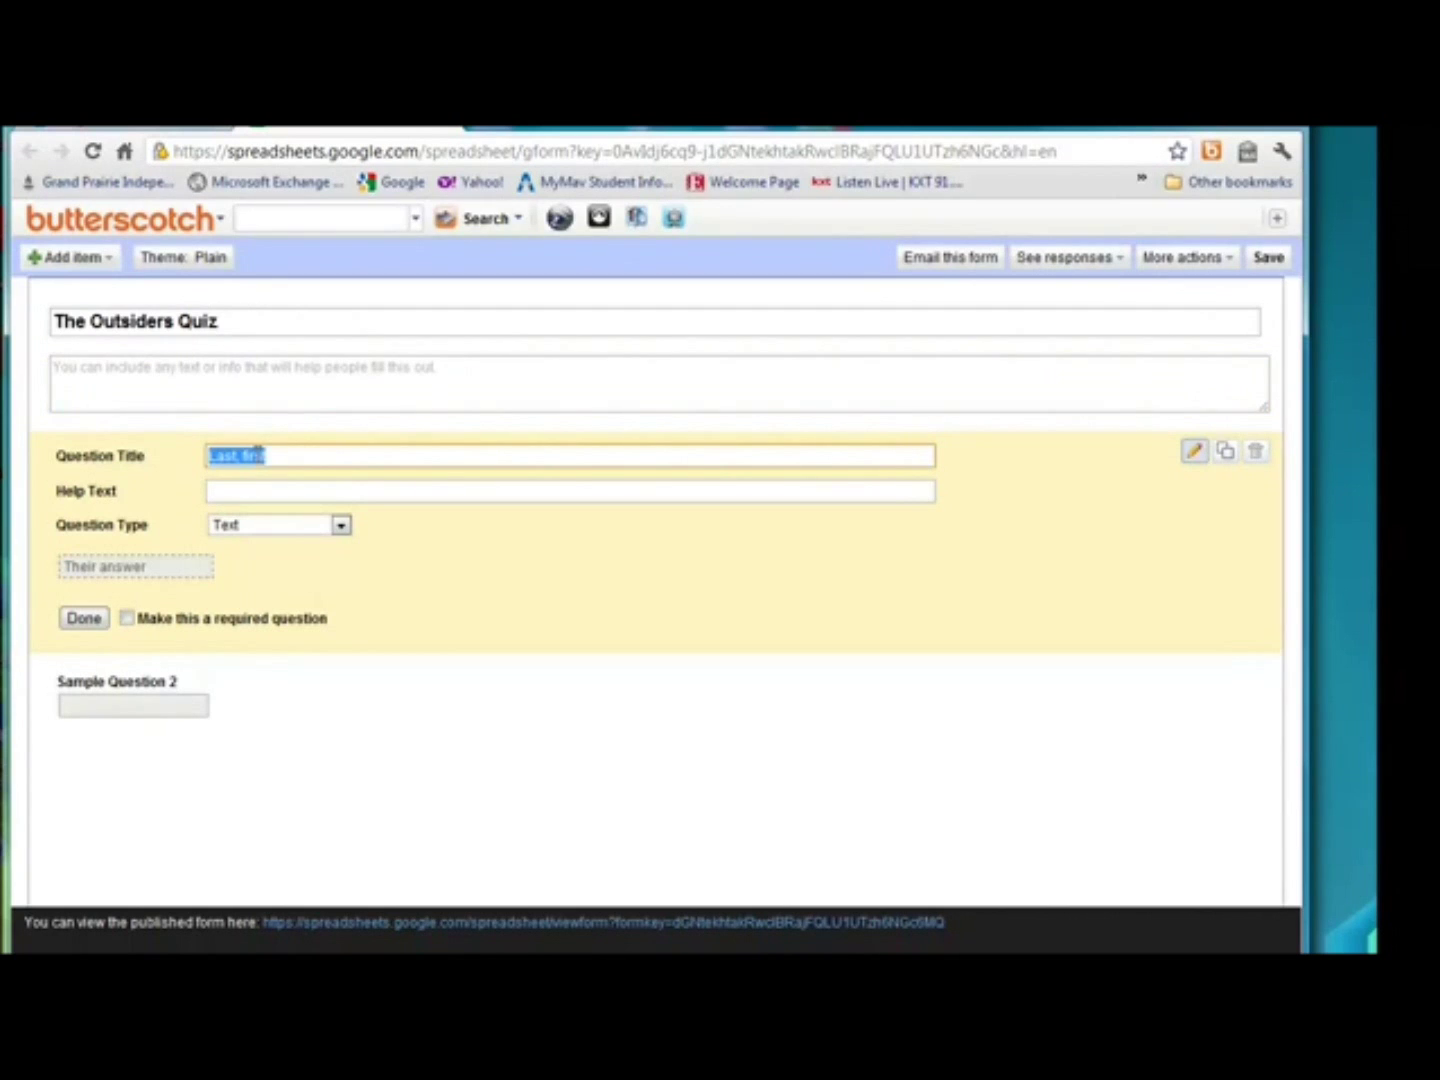
pyautogui.write('Last name, first name')
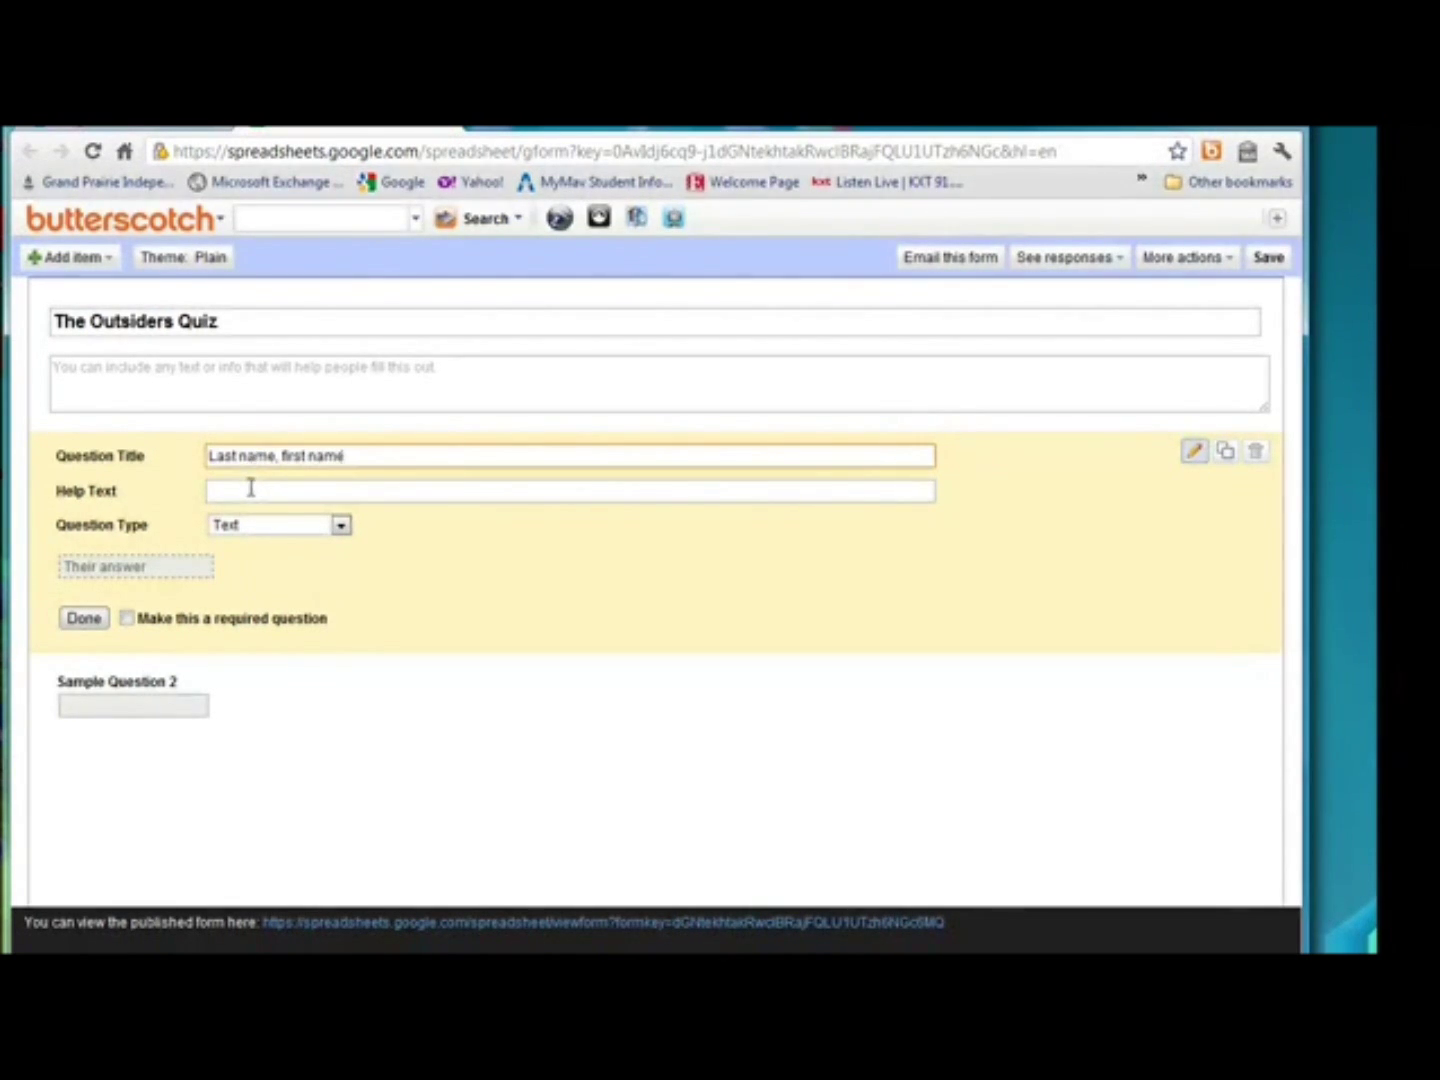
pyautogui.click(251, 487)
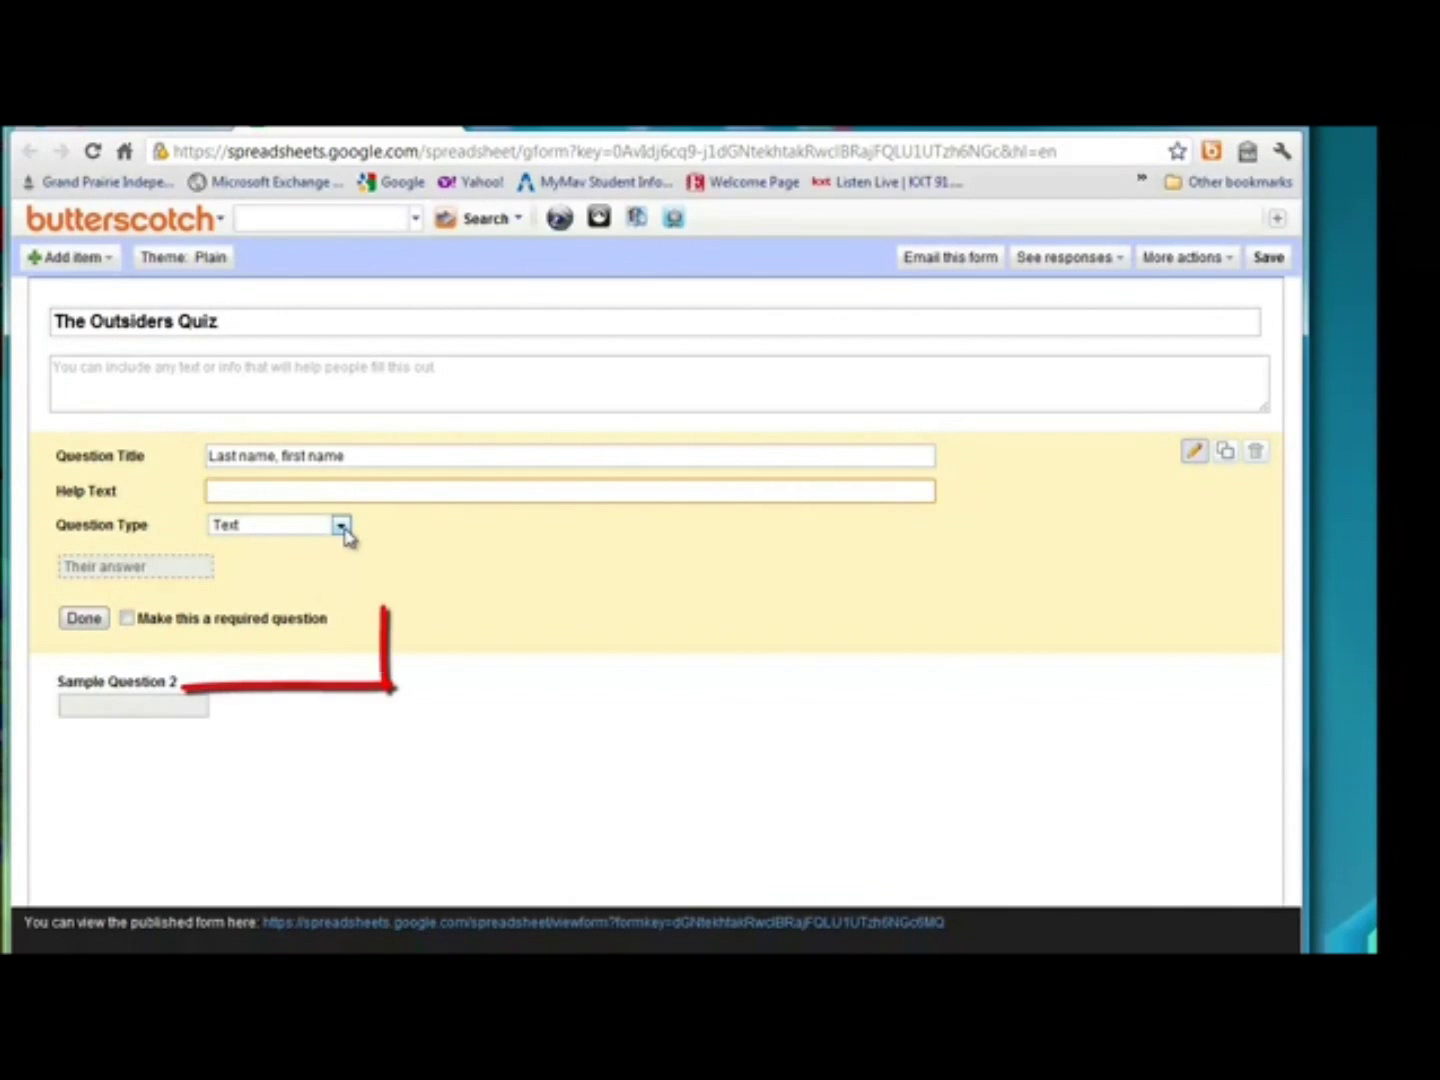
pyautogui.click(341, 527)
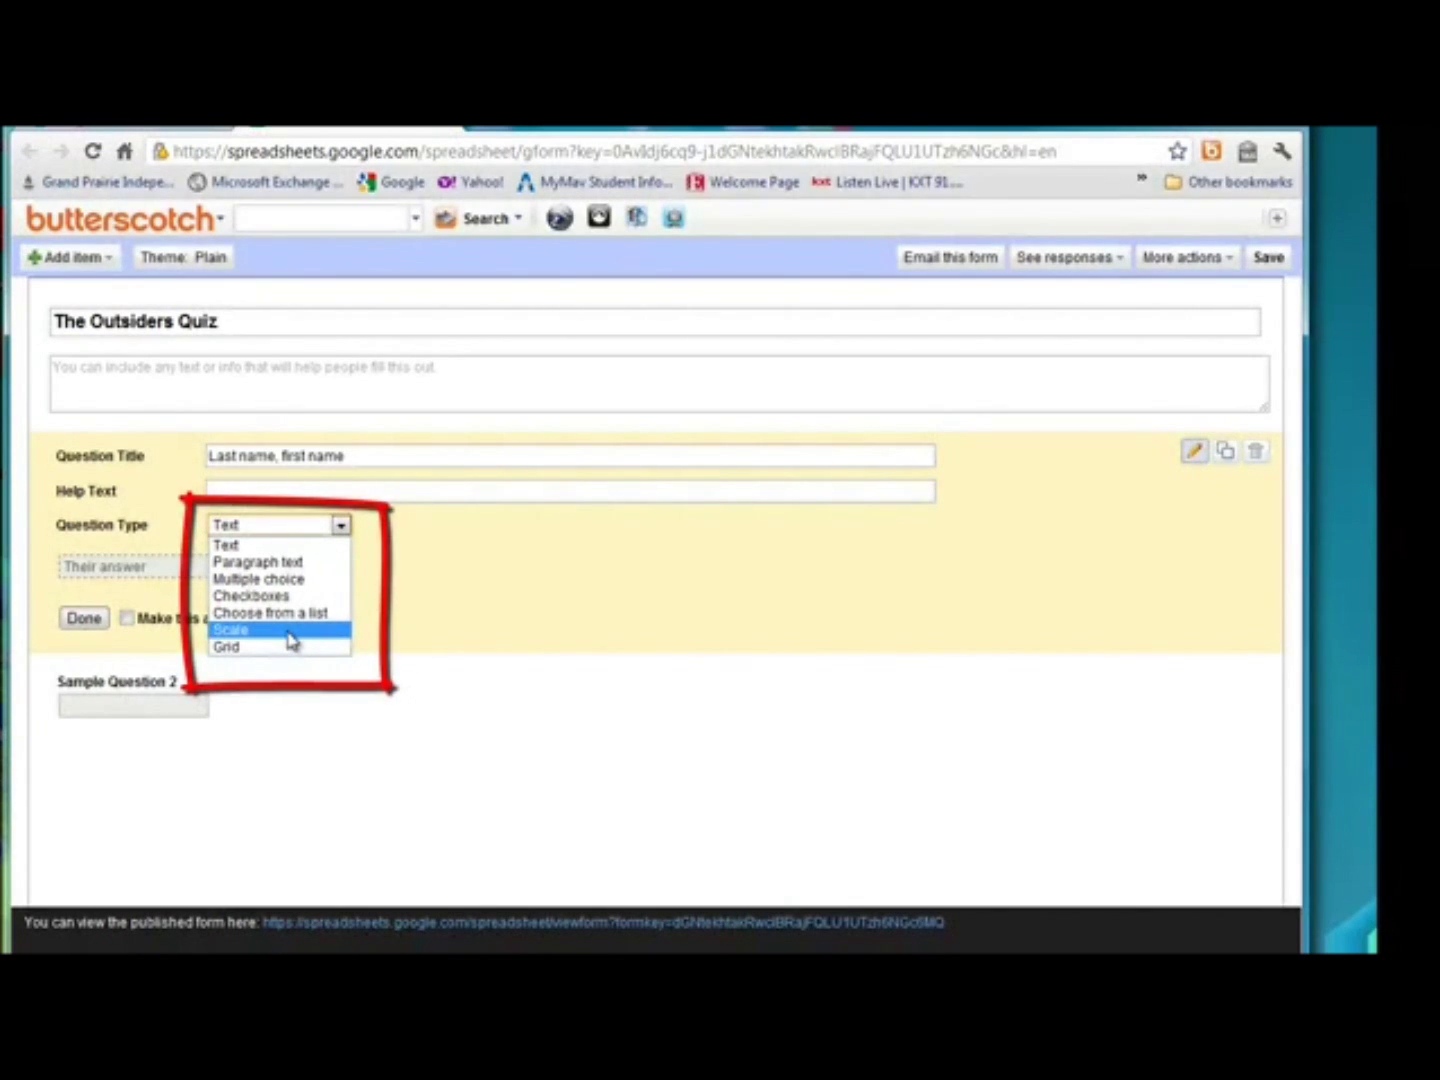
pyautogui.click(245, 545)
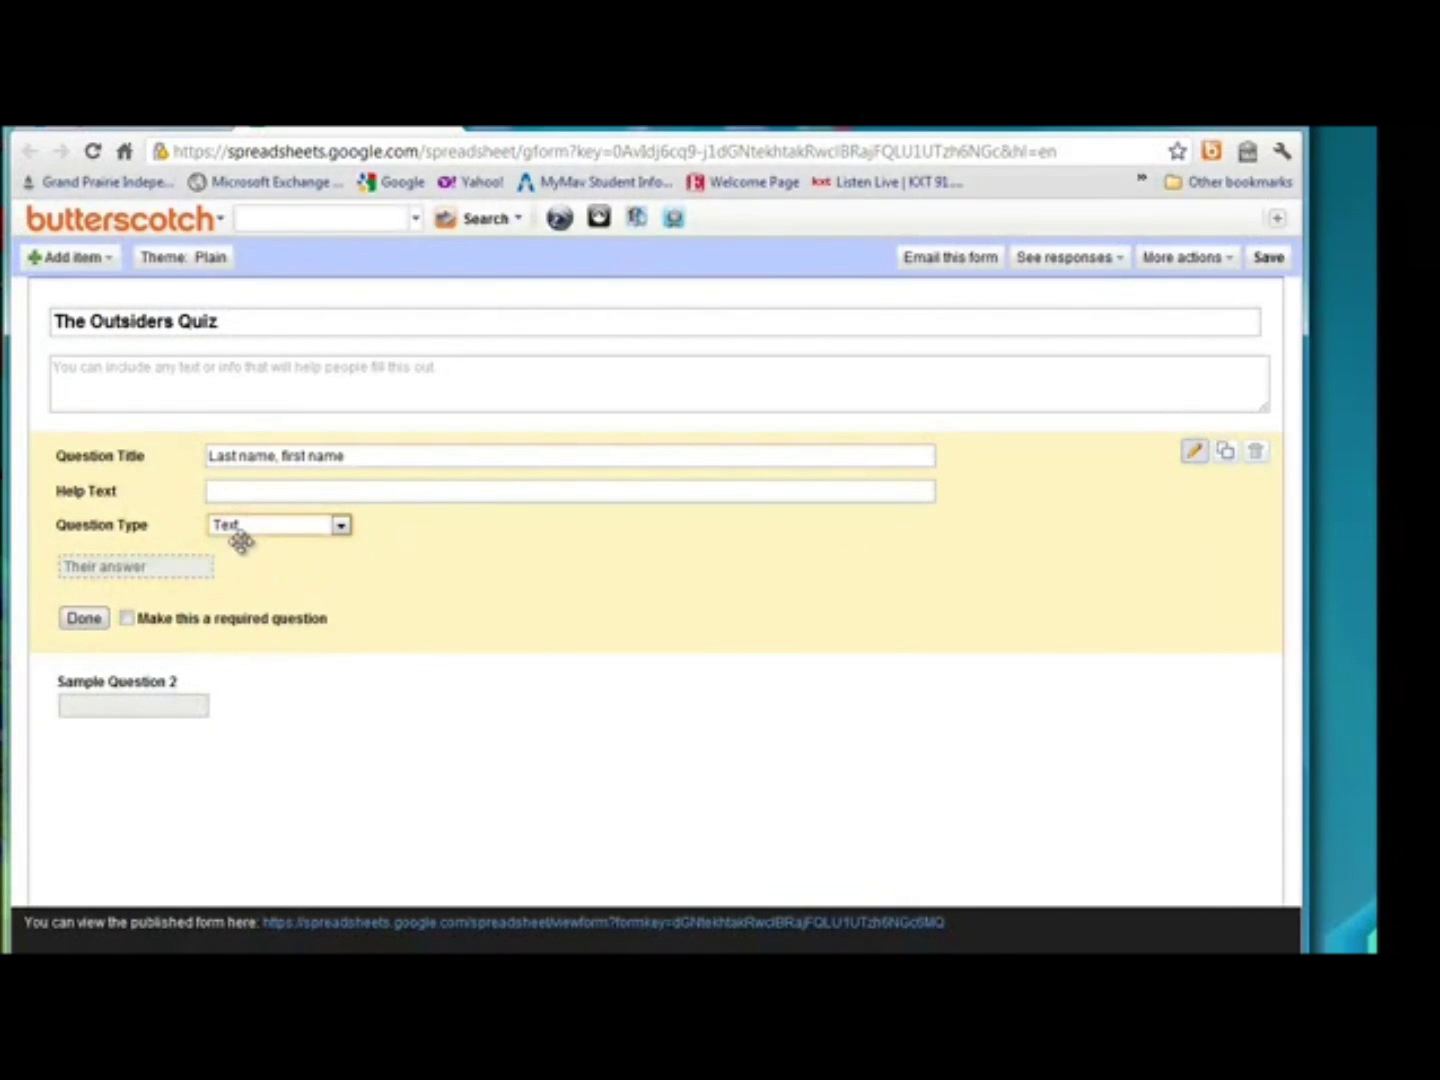
pyautogui.click(127, 619)
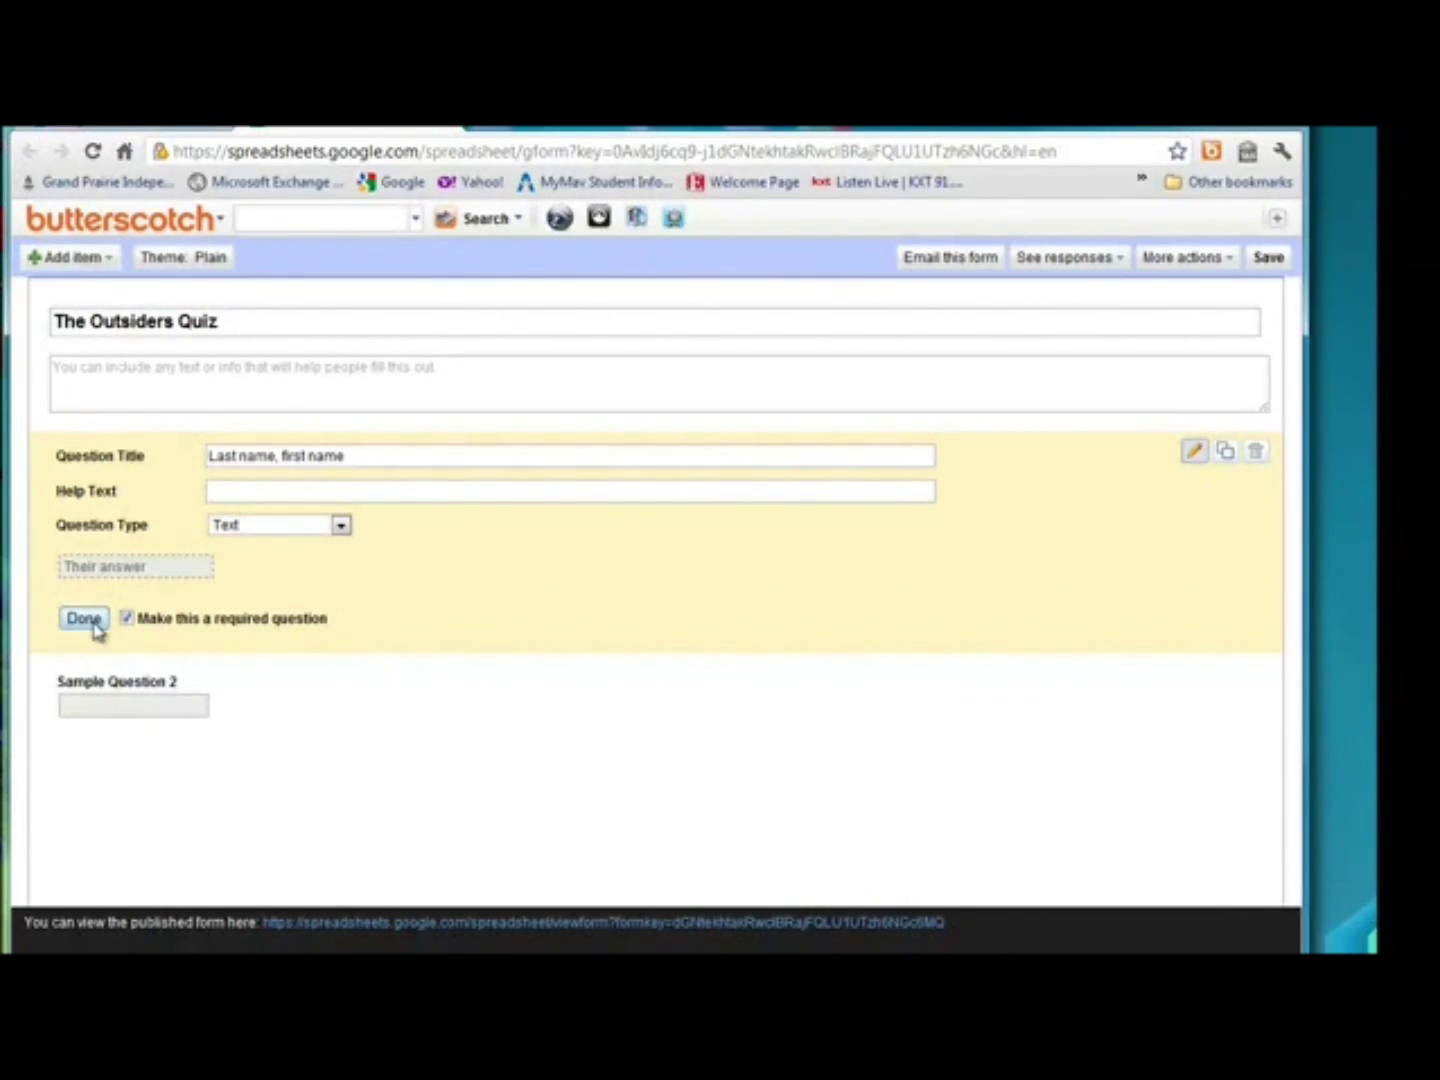
pyautogui.click(84, 619)
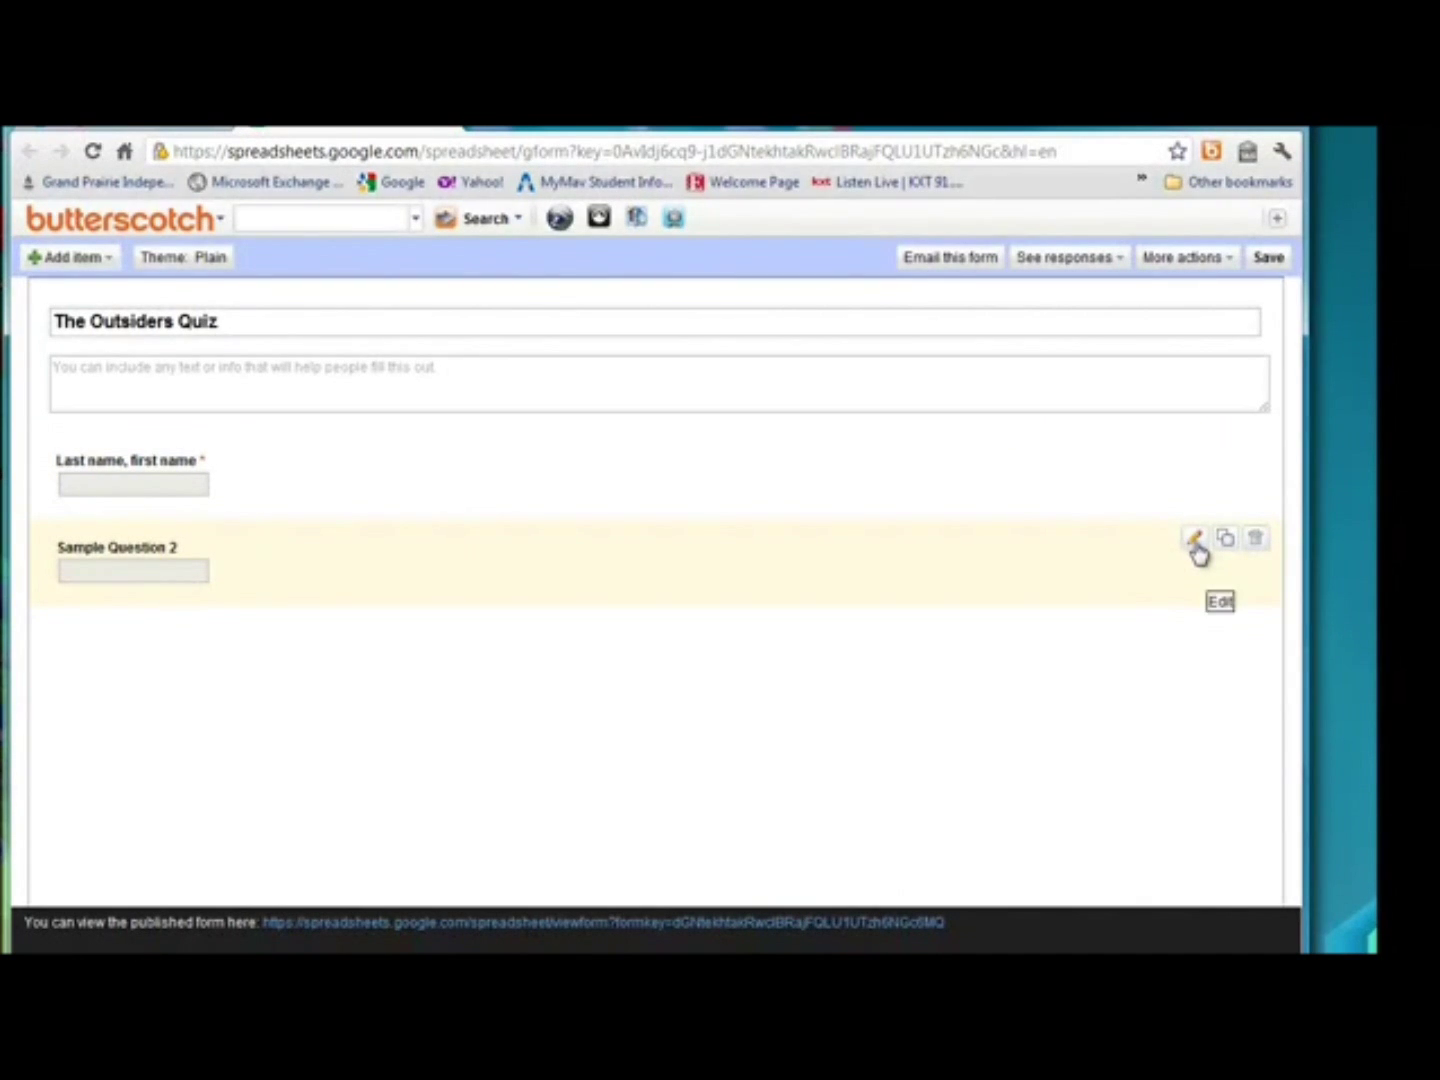
pyautogui.click(1195, 541)
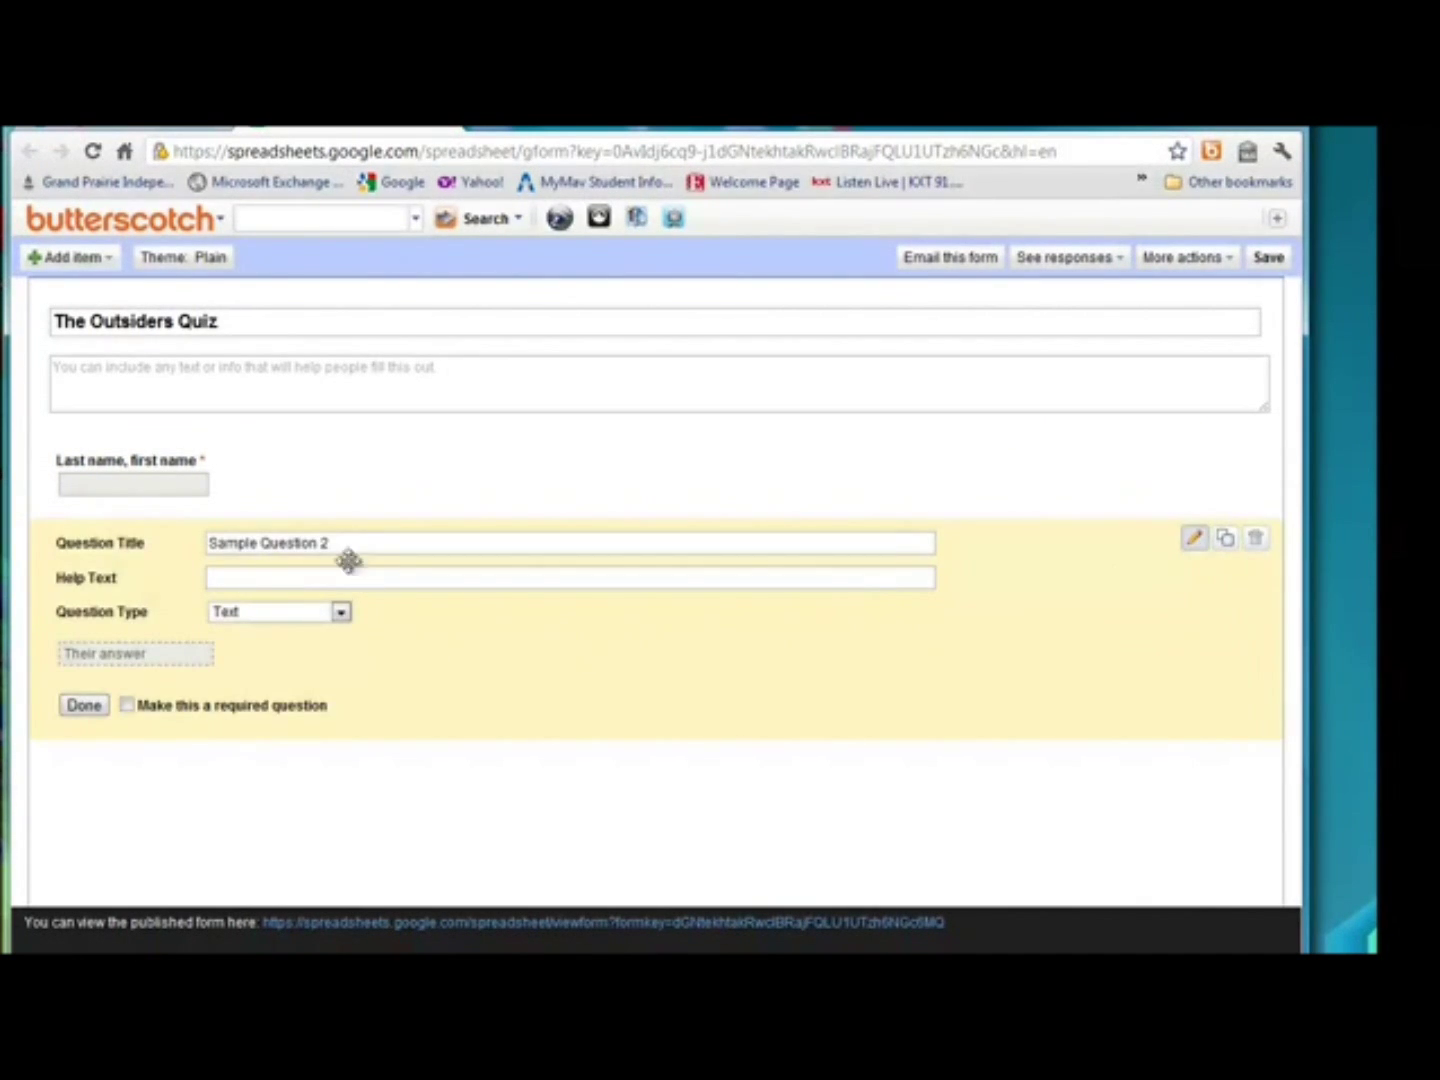
# Retitle Sample Question 2 'What gang was Ponyboy in?' and make it multiple choice.
pyautogui.doubleClick(304, 542)
pyautogui.tripleClick(304, 542)
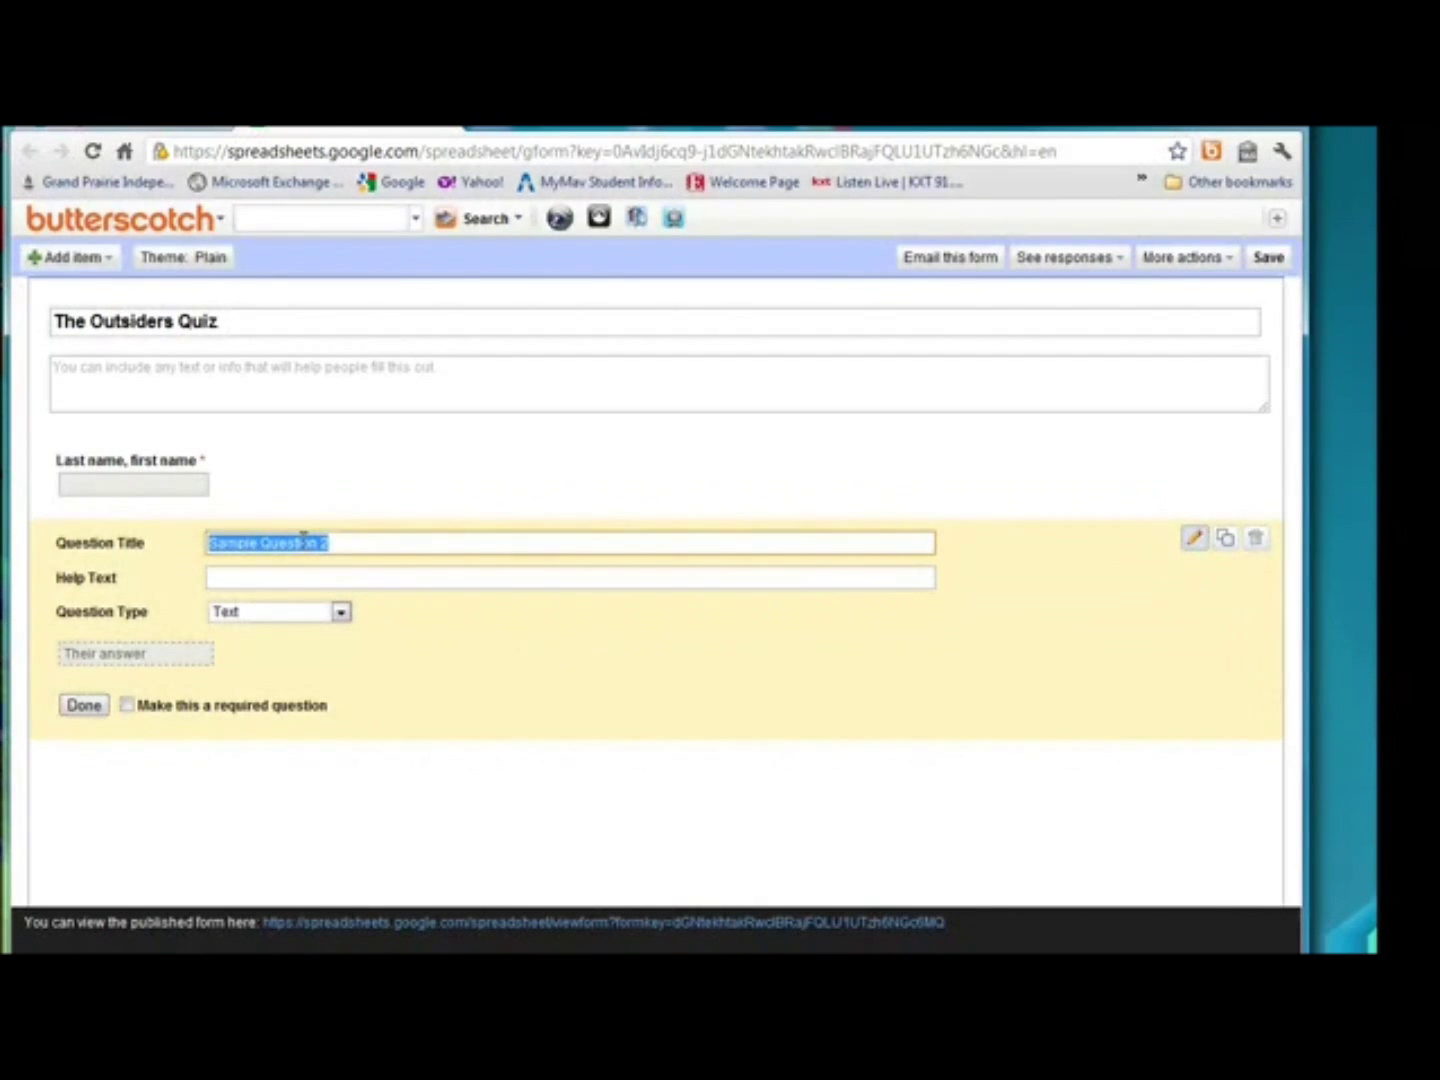
pyautogui.write('What ')
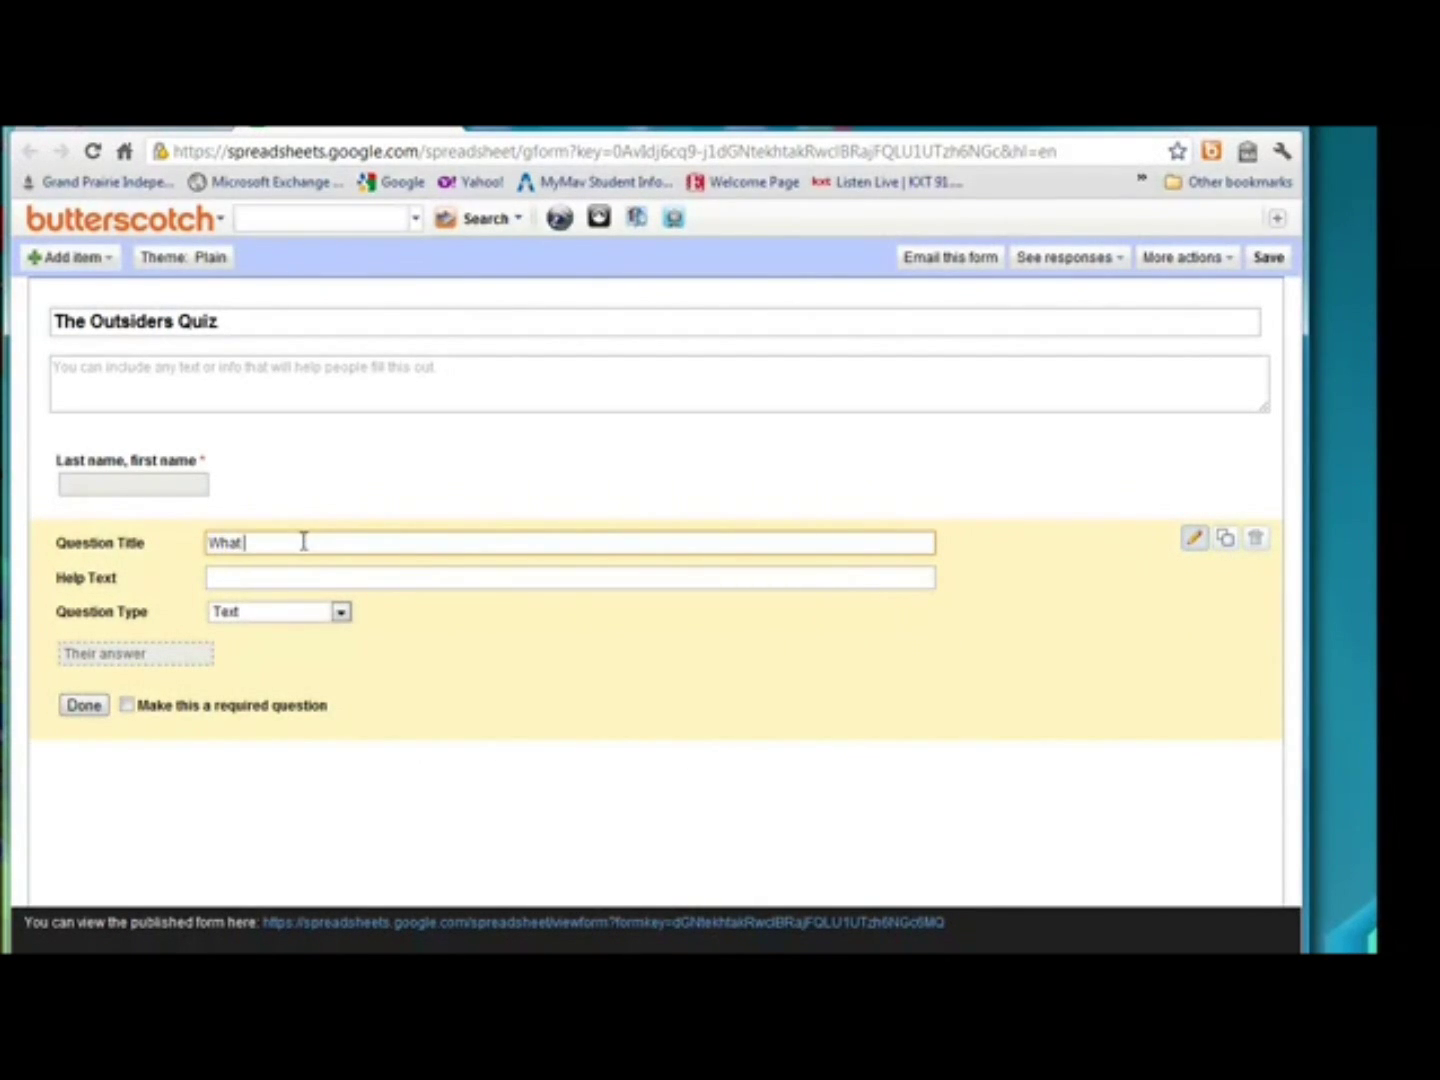
pyautogui.write('gang was Ponyboy in?')
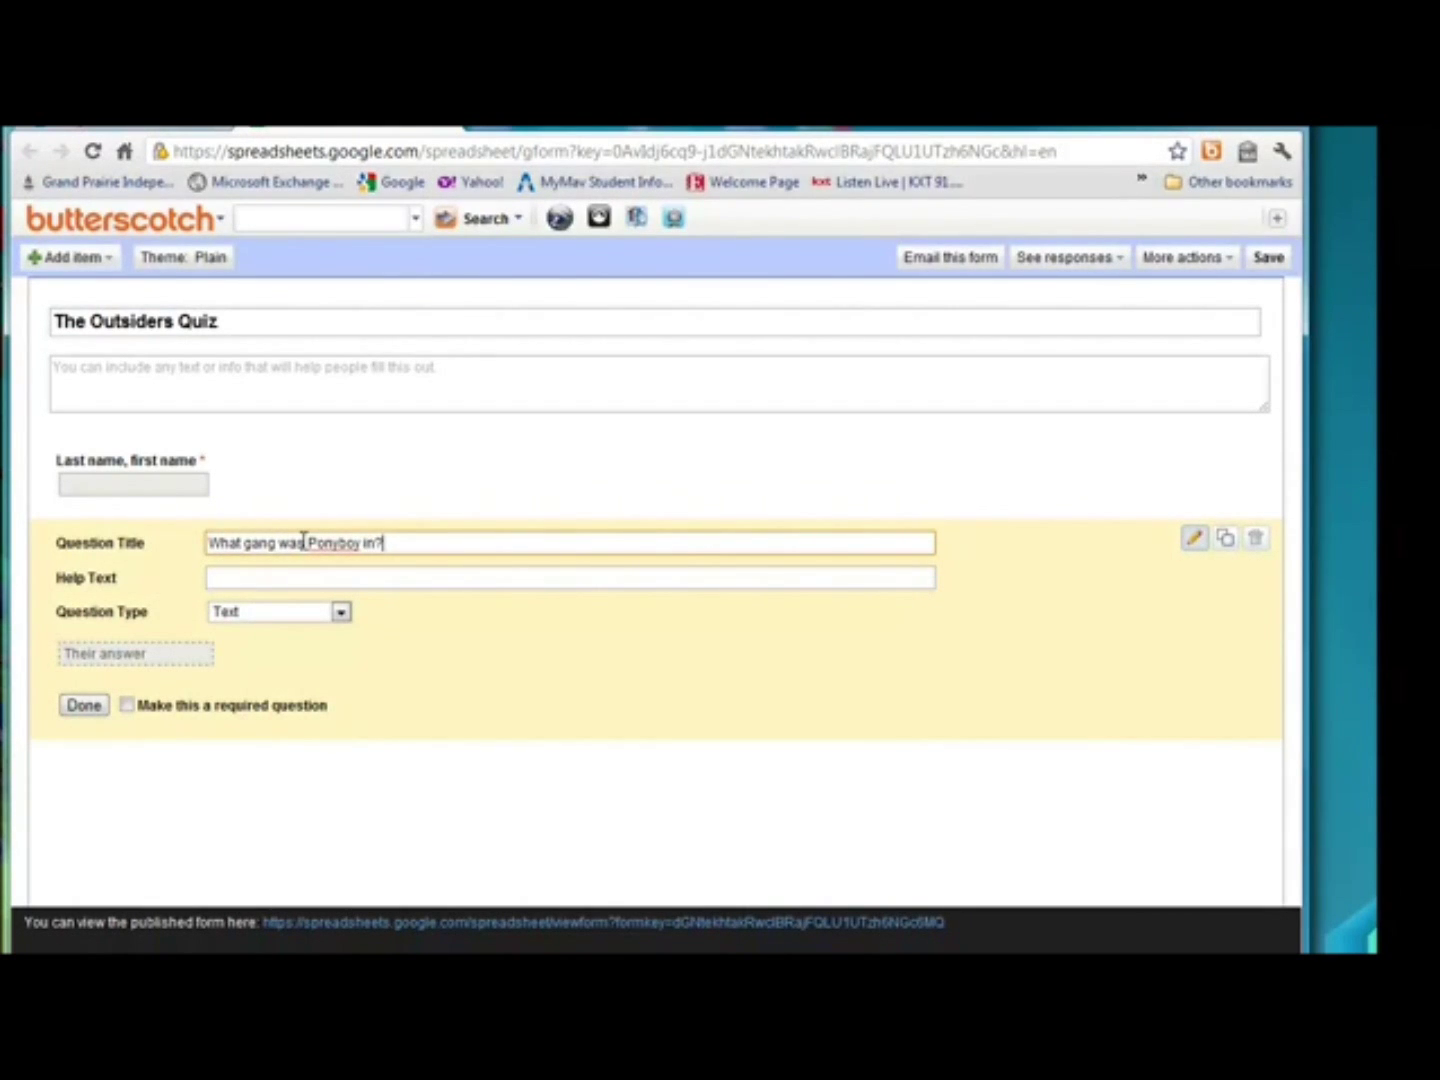
pyautogui.press('Tab')
pyautogui.press('Tab')
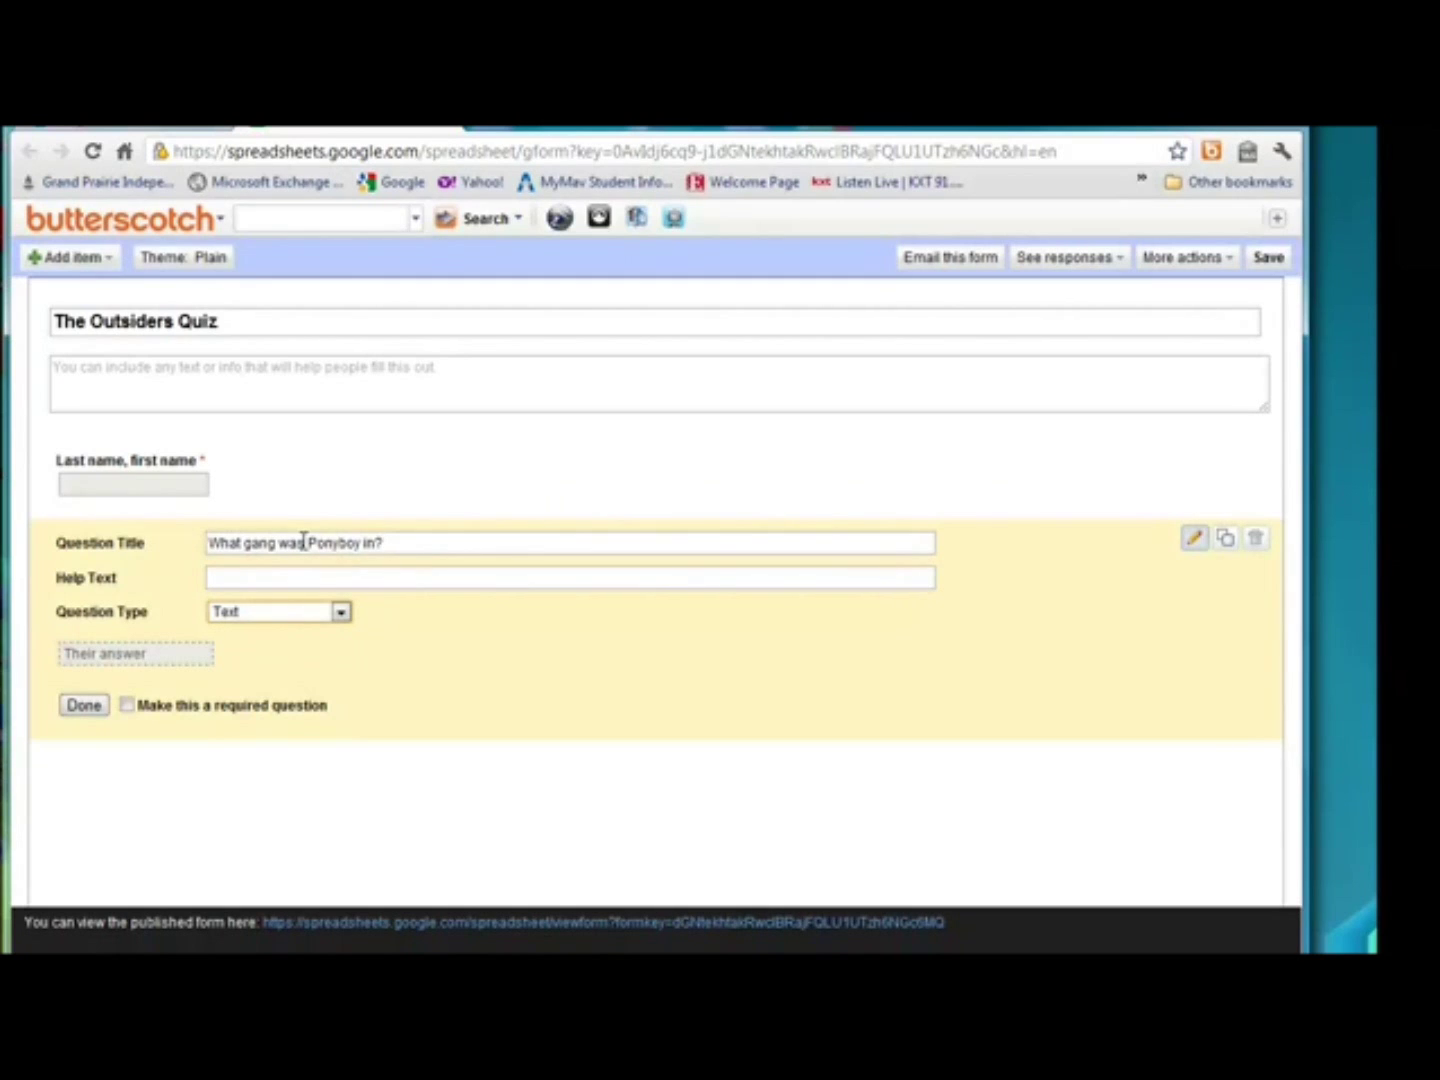
pyautogui.press('Down')
pyautogui.click(343, 615)
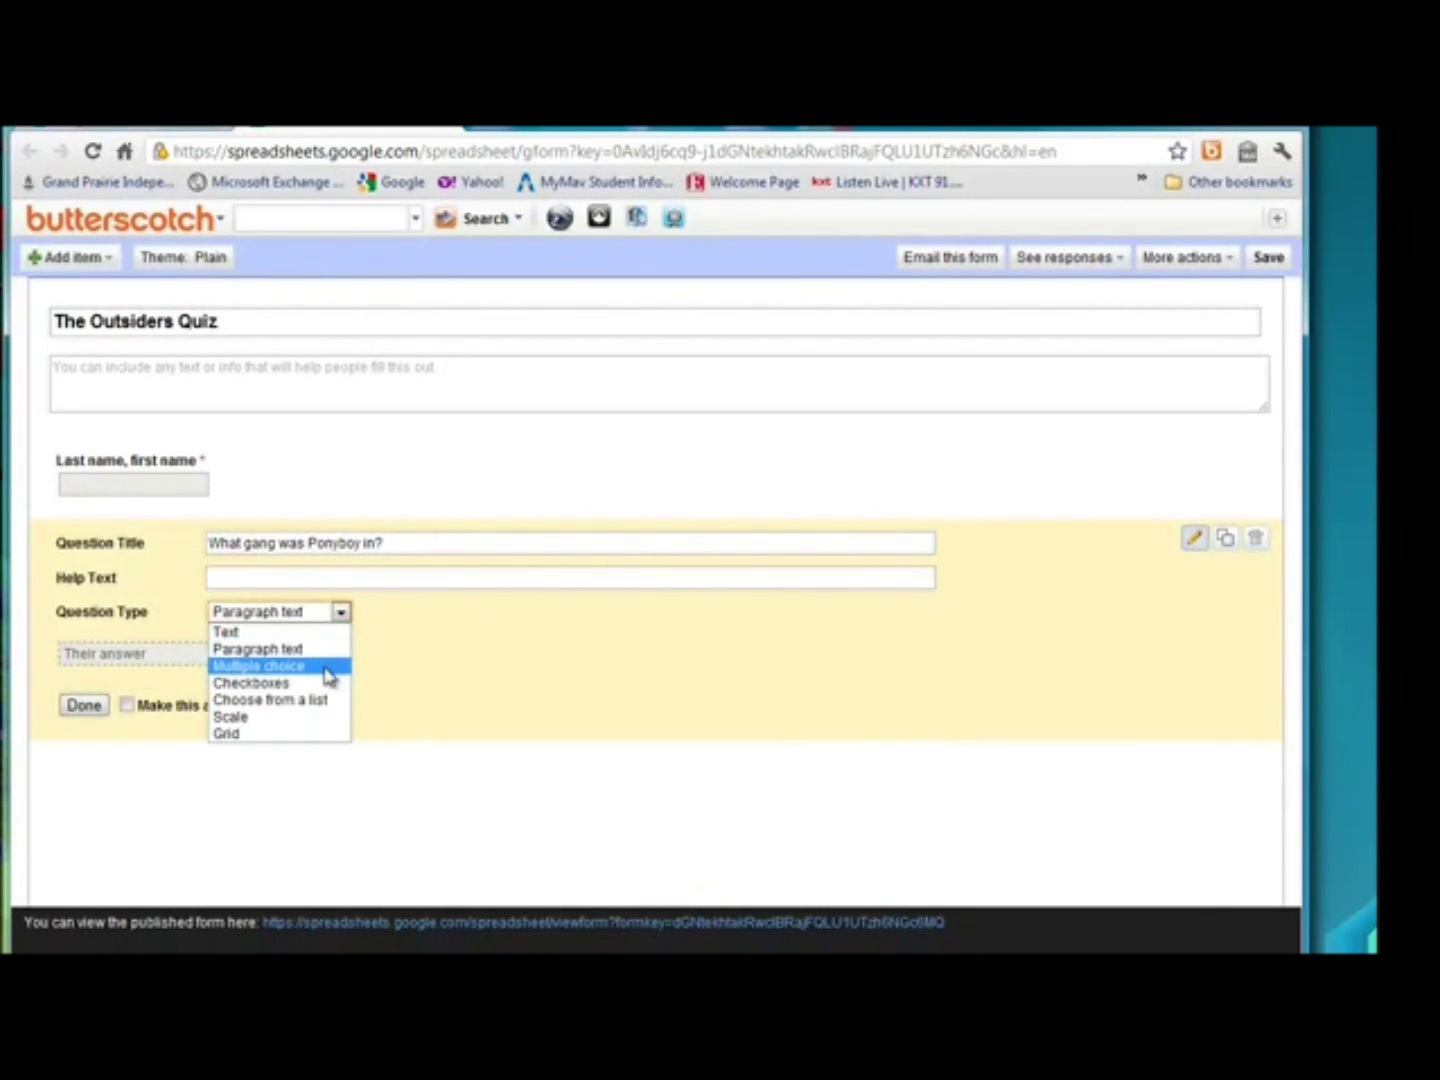
pyautogui.click(325, 666)
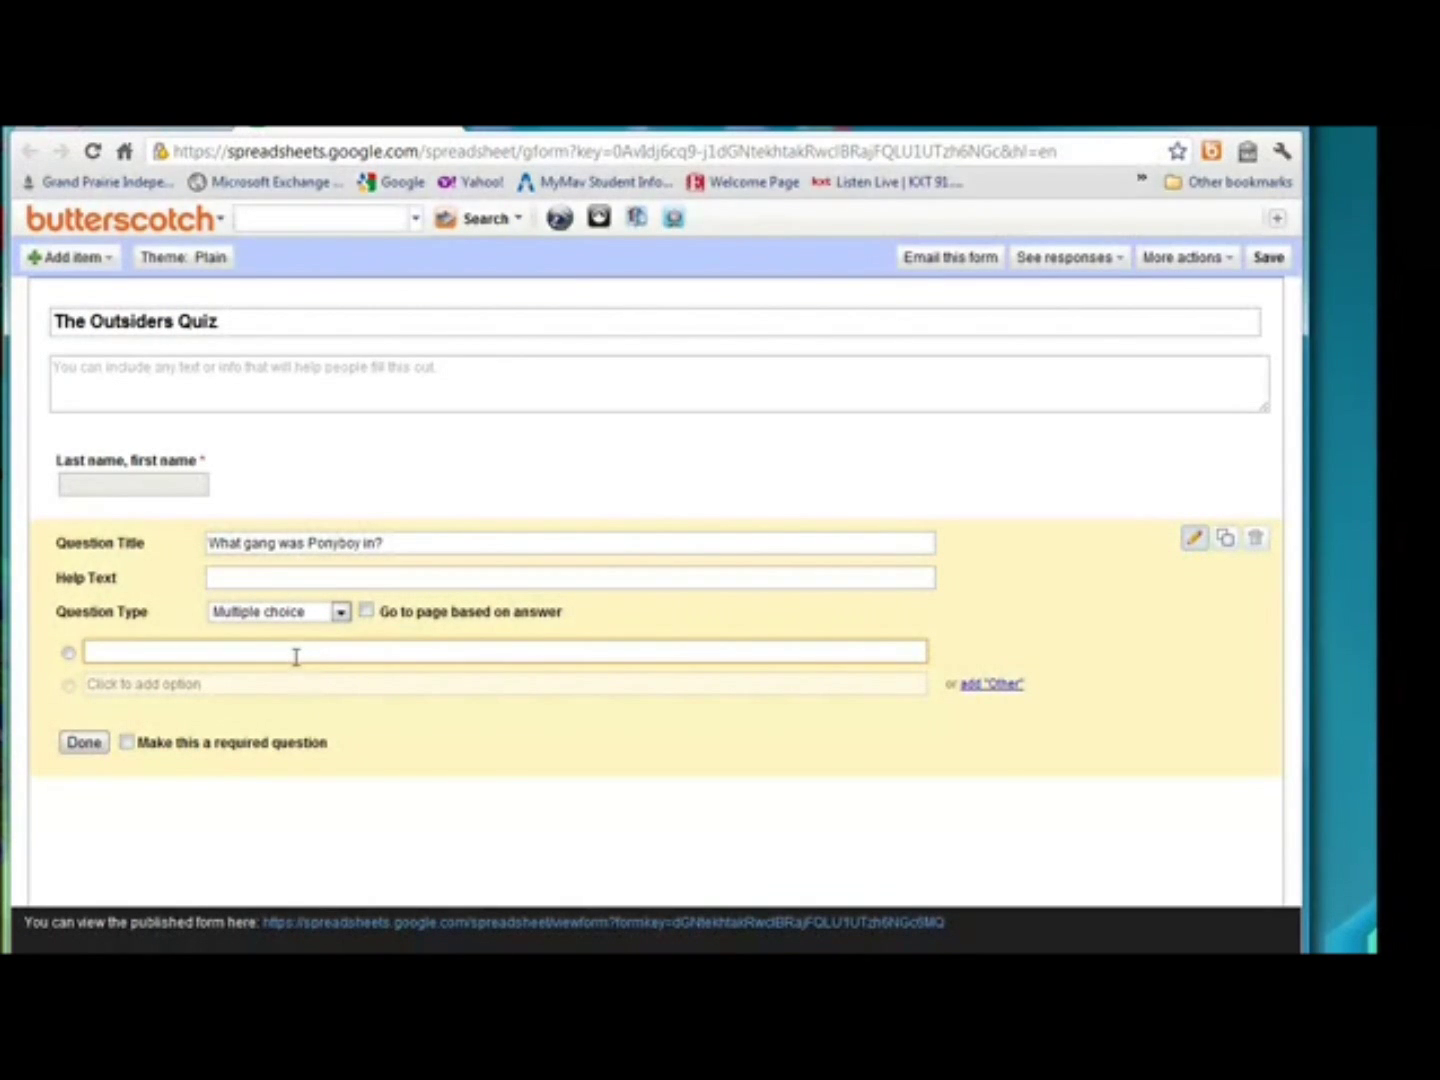
# Give the gang question answers Greasers, Socs and Southside and make it required.
pyautogui.write('Greasers')
pyautogui.press('Return')
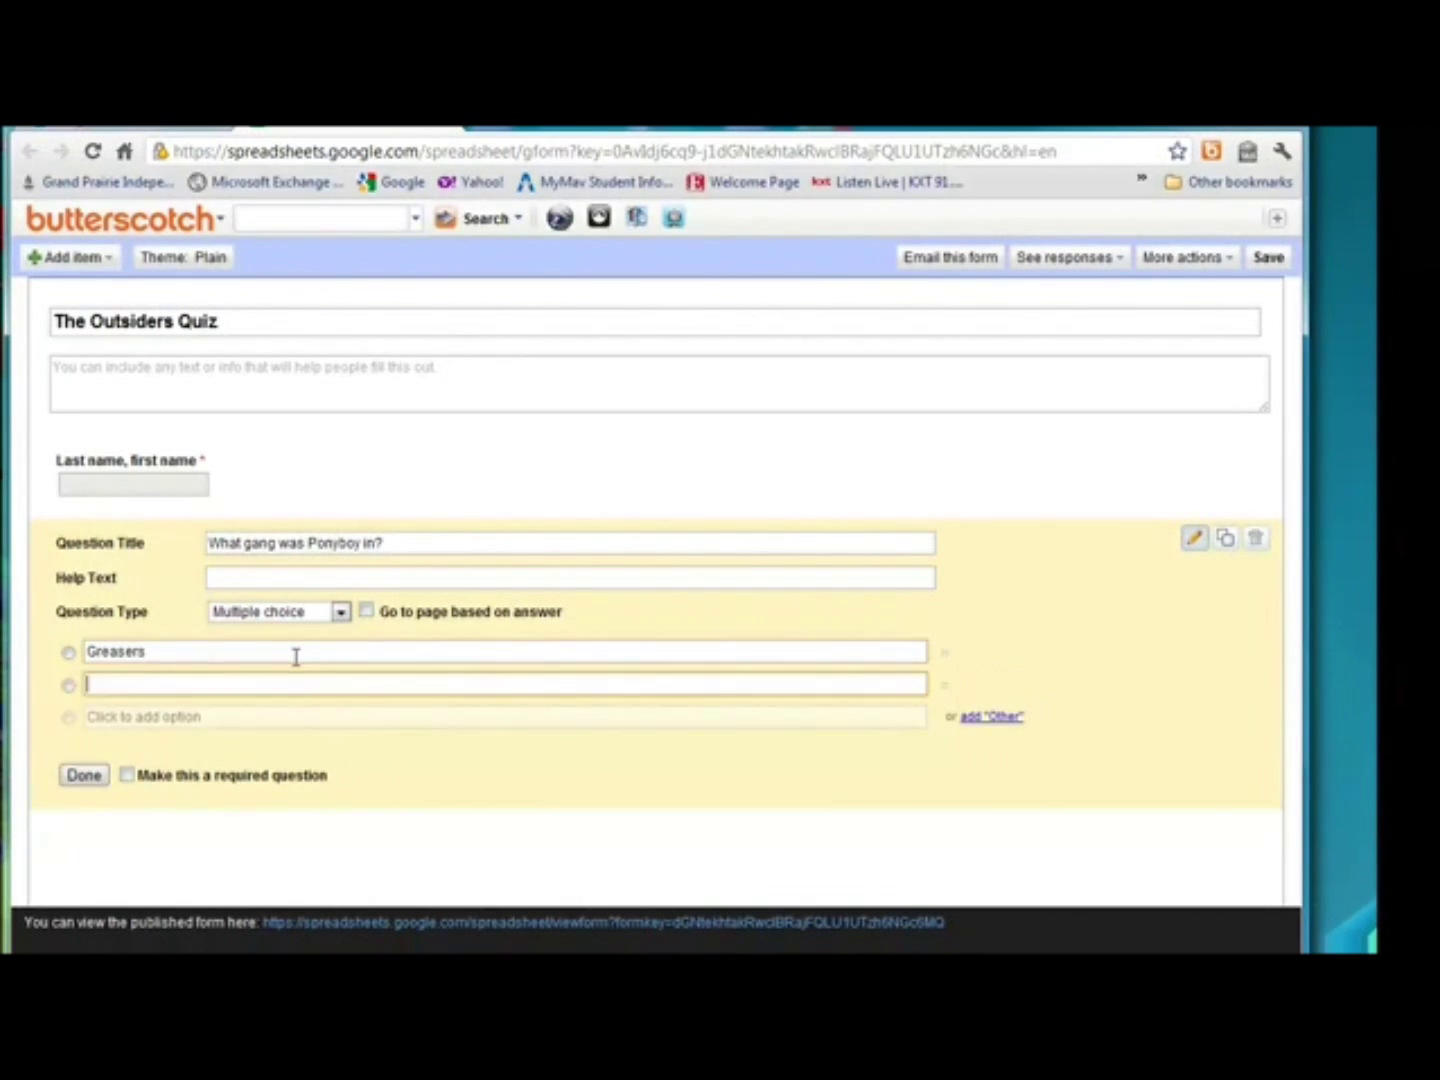
pyautogui.write('Socs')
pyautogui.press('Return')
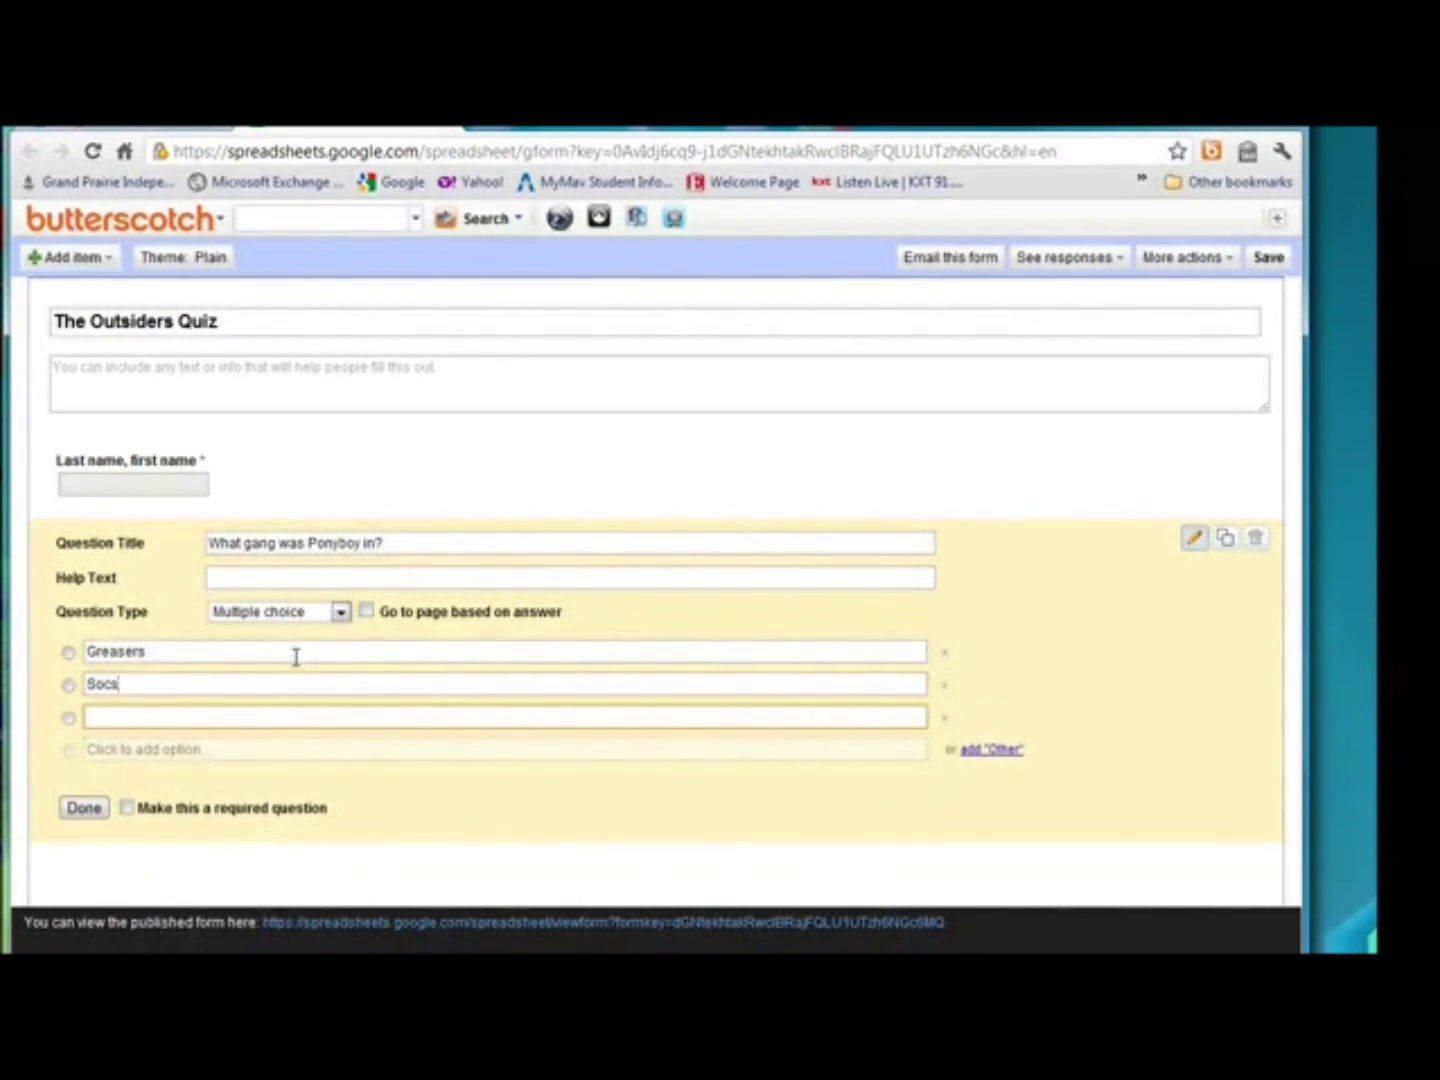
pyautogui.write('Southside')
pyautogui.click(127, 810)
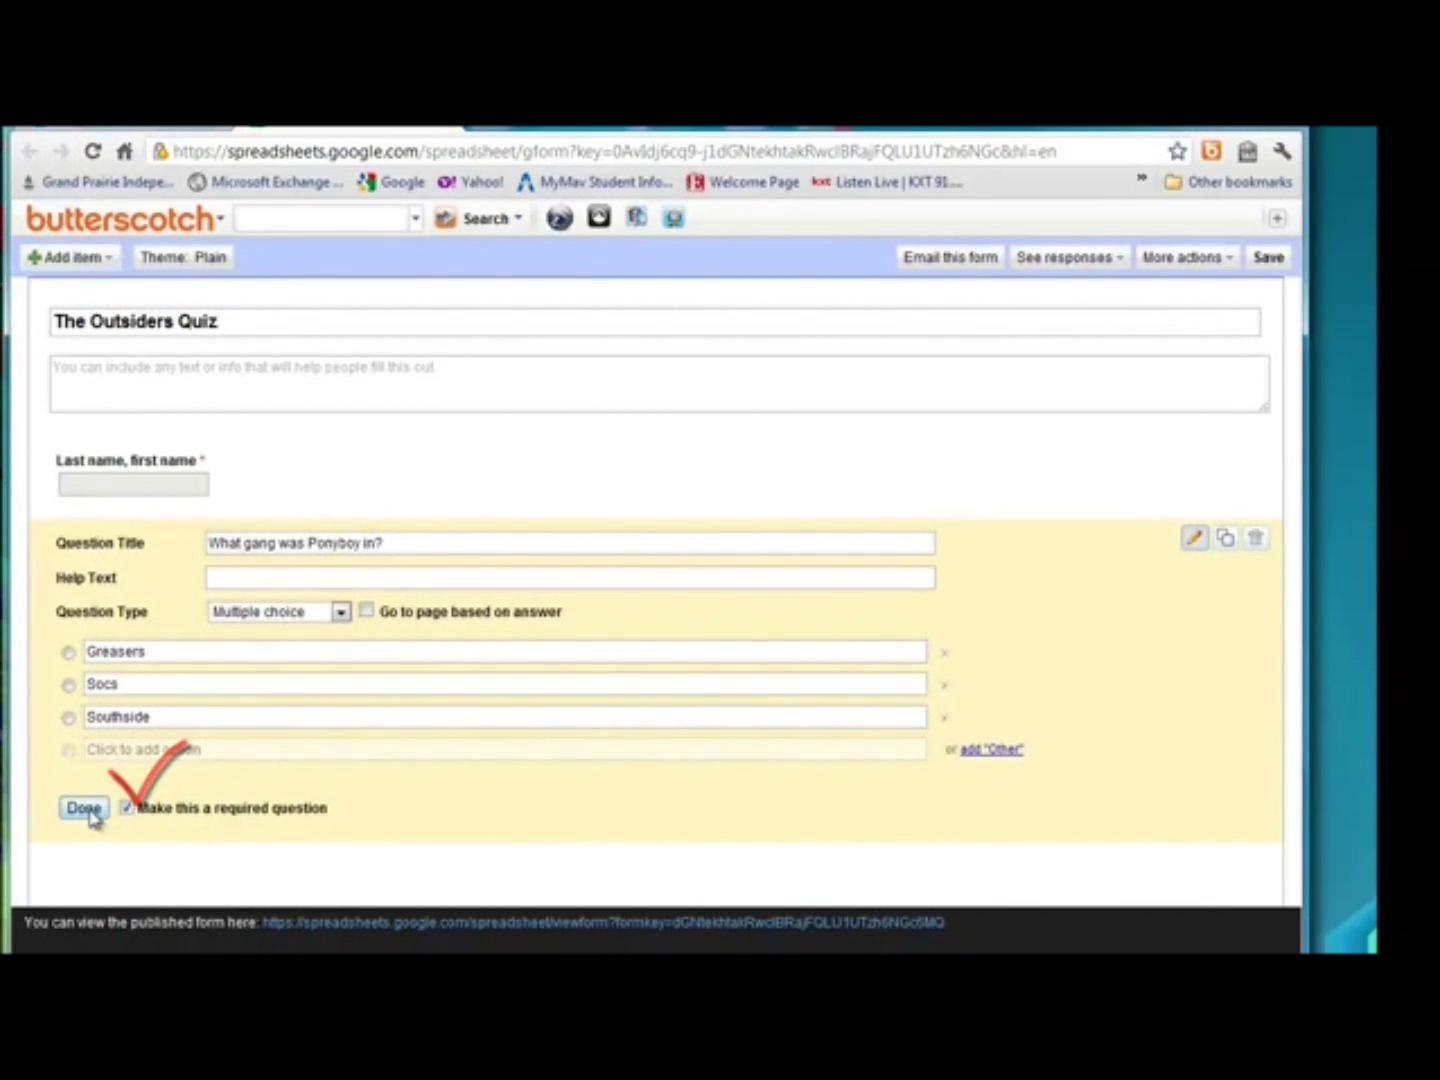
pyautogui.click(84, 808)
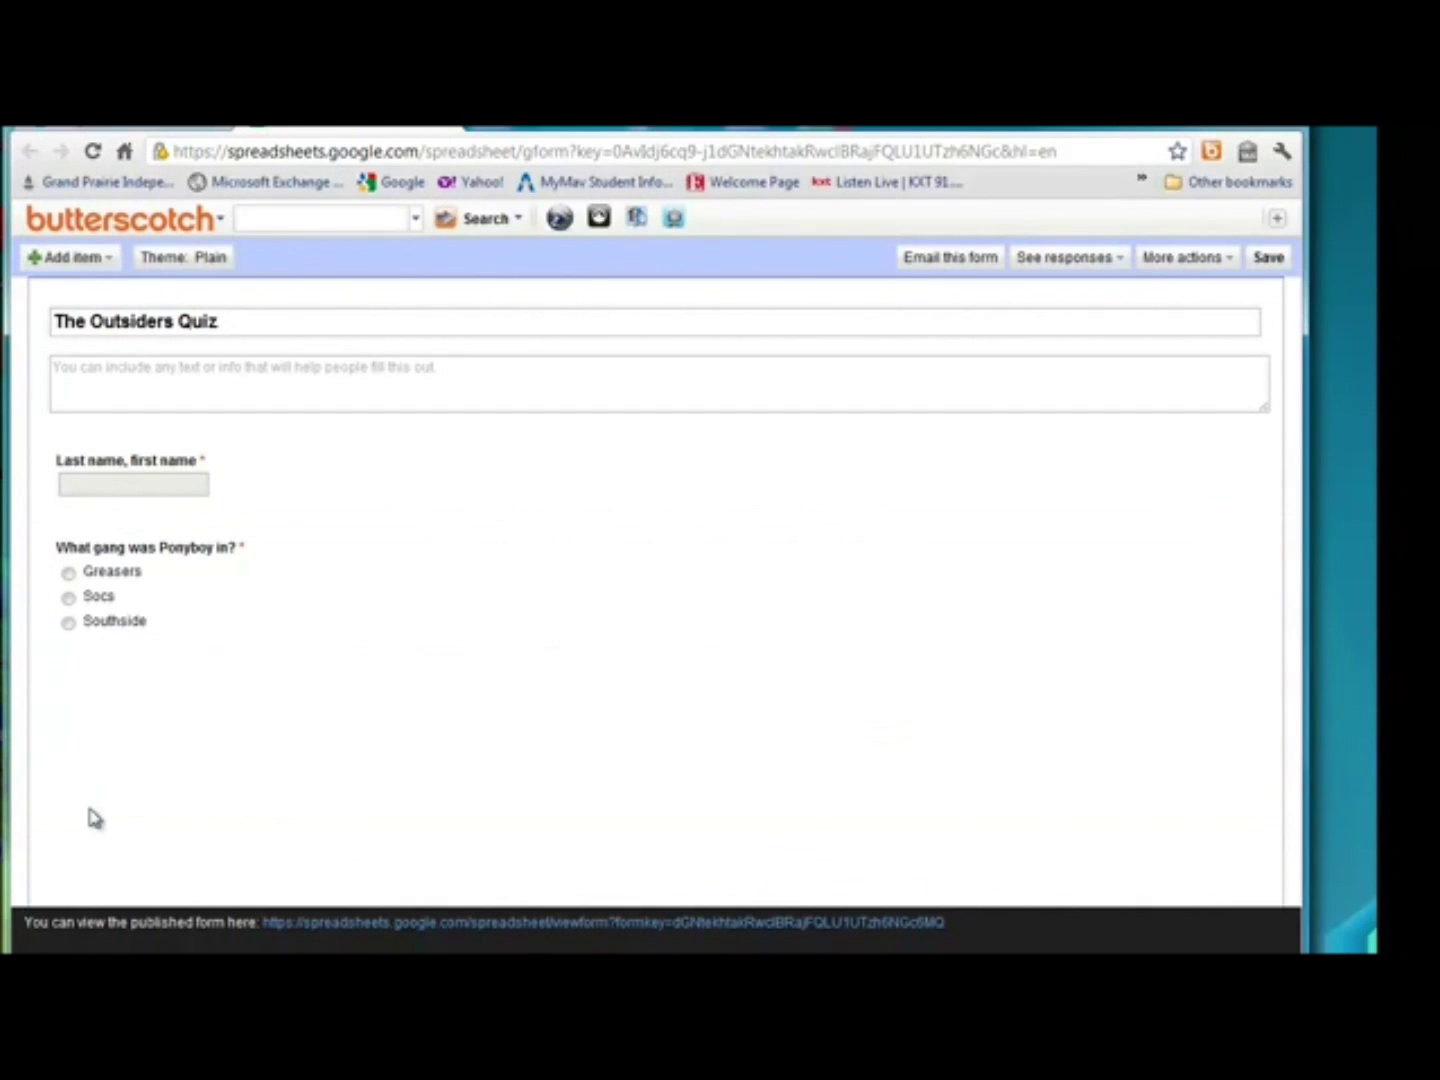
pyautogui.click(108, 262)
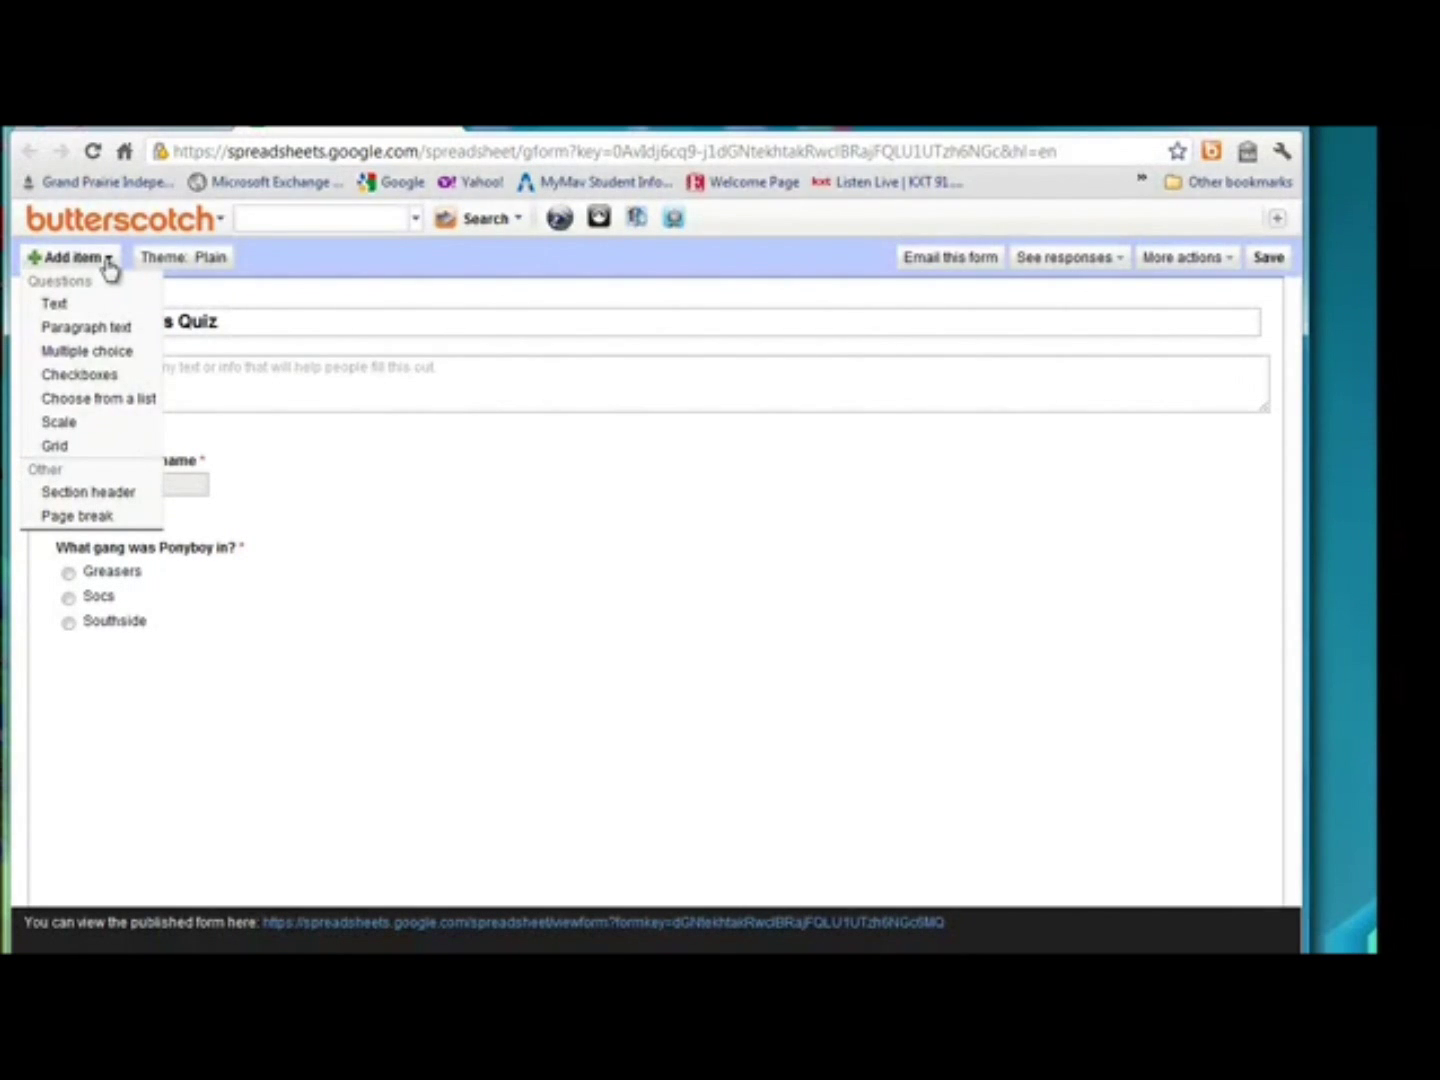
# Add a Checkboxes question titled 'Who were the Curtis brothers?'.
pyautogui.click(103, 376)
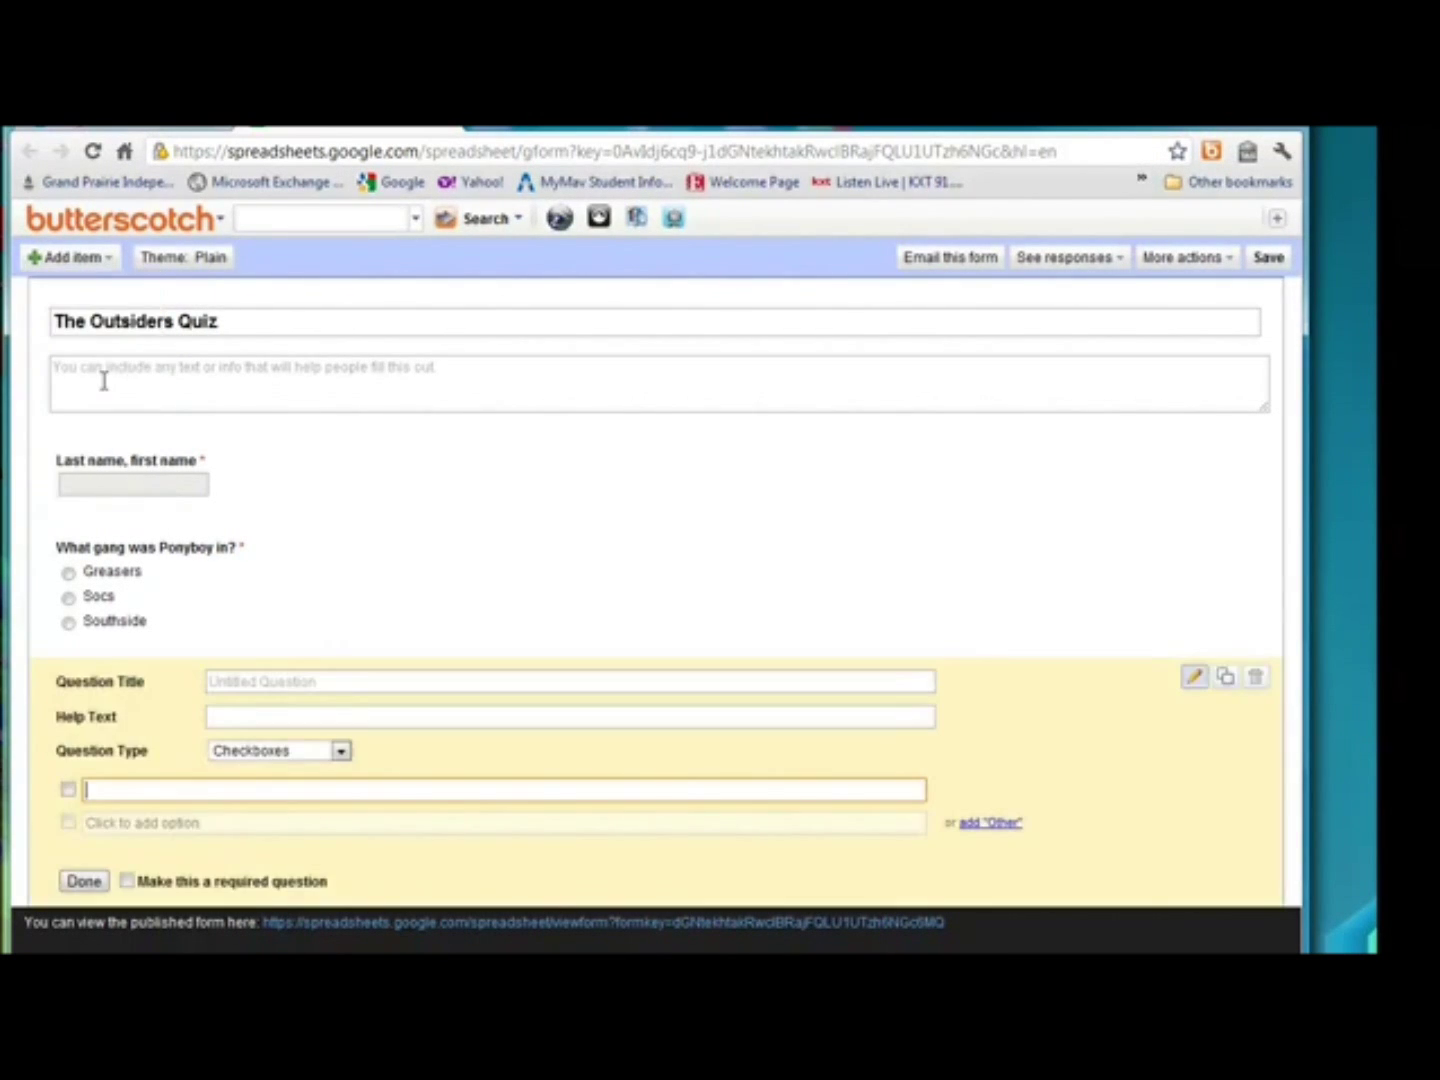
pyautogui.click(275, 684)
pyautogui.write('Wh')
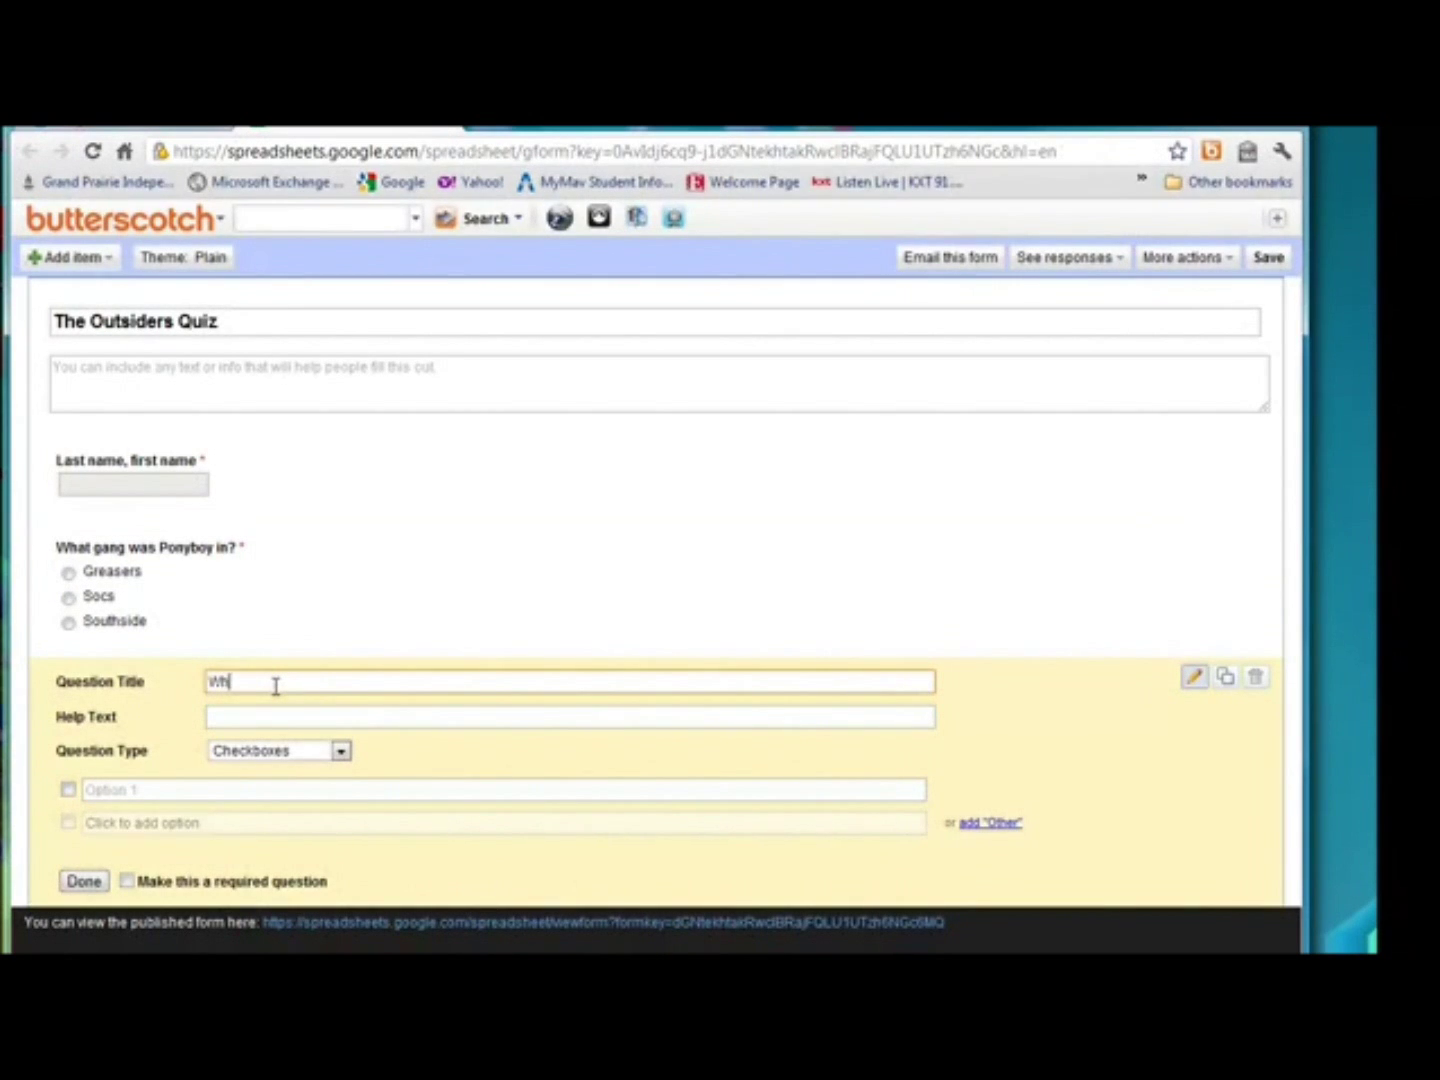
pyautogui.write('o were the Curtis brothers?')
# Enter the answer options Ponyboy, Darry, Dally and Steve.
pyautogui.click(254, 789)
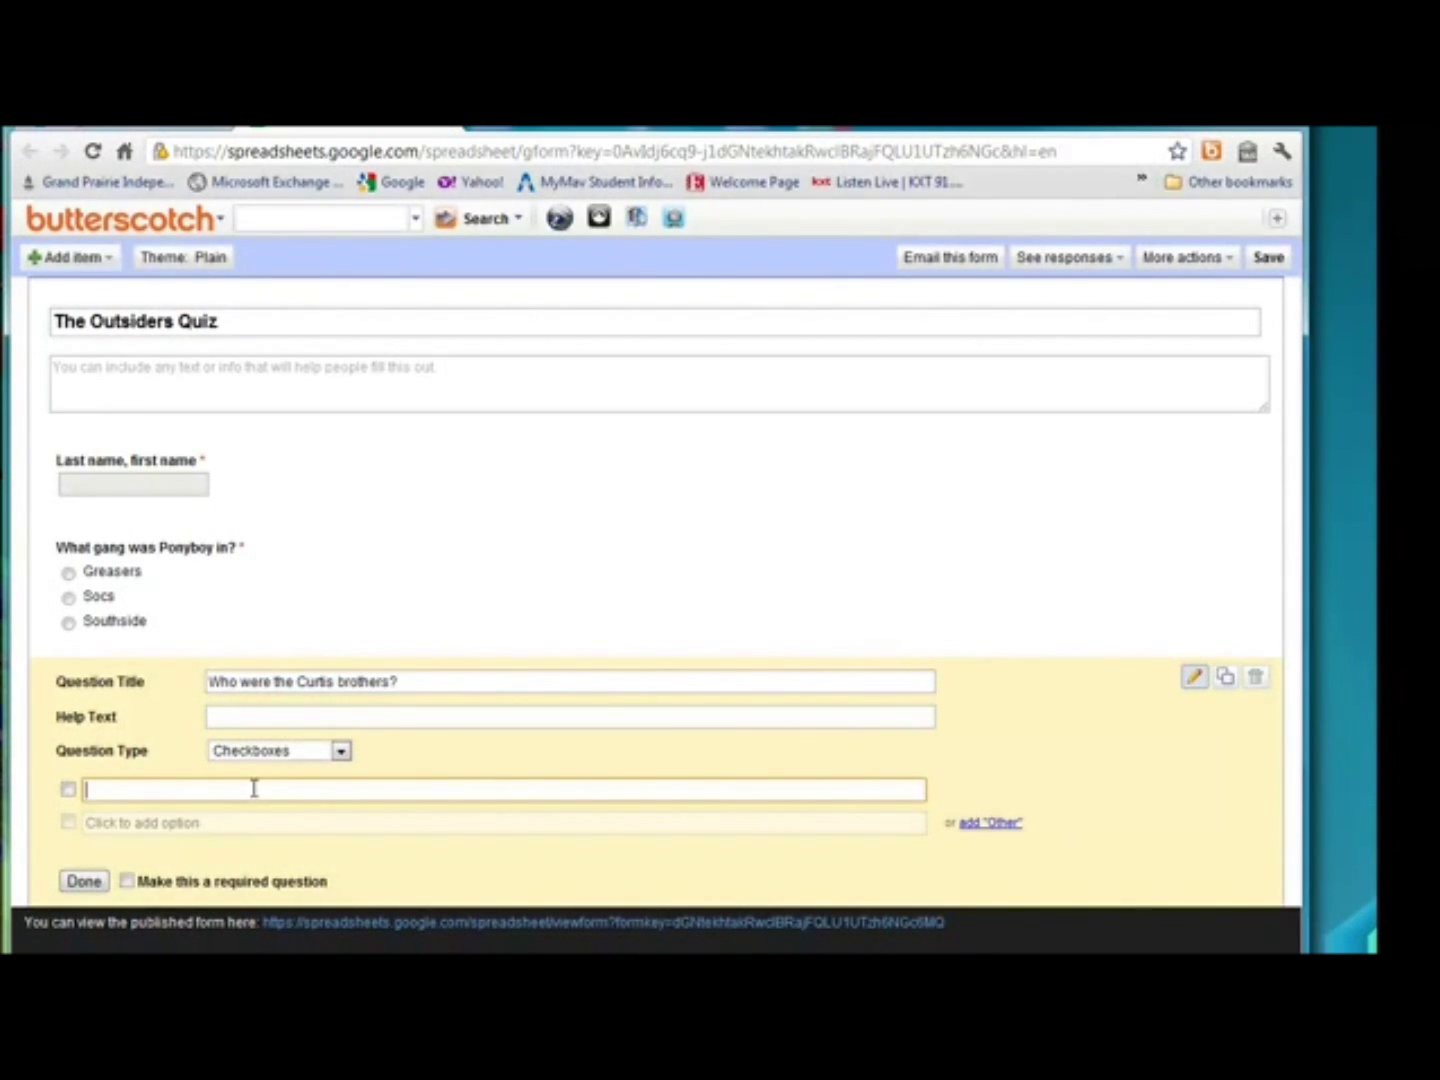
pyautogui.write('Ponyboy')
pyautogui.press('Return')
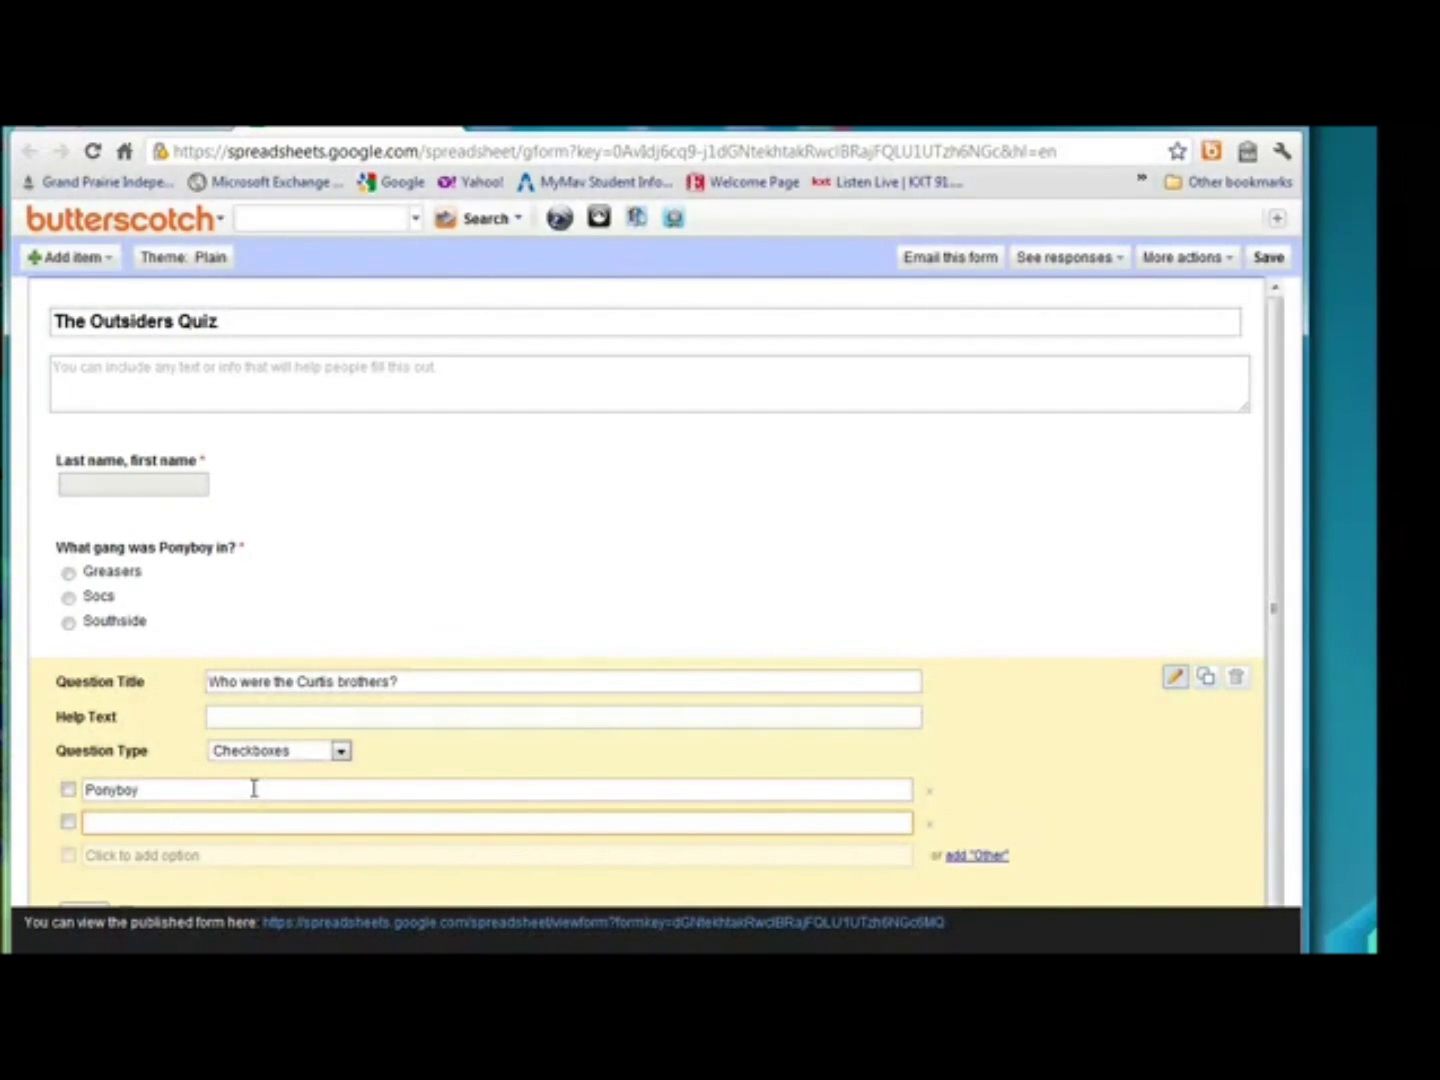
pyautogui.click(144, 857)
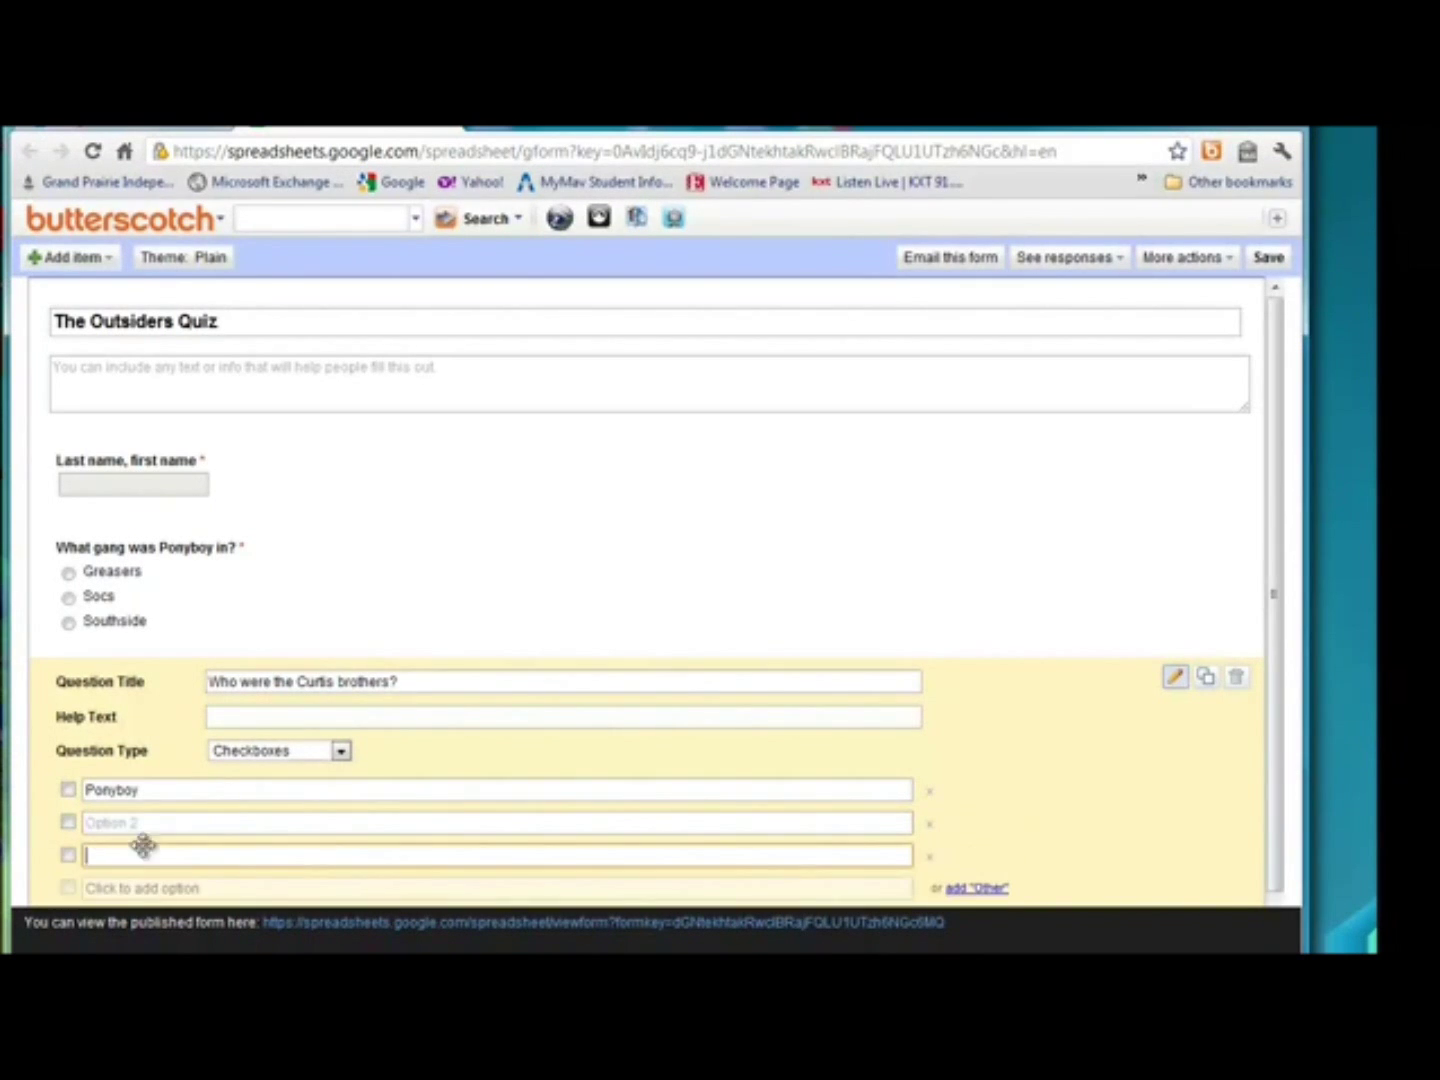
pyautogui.click(130, 817)
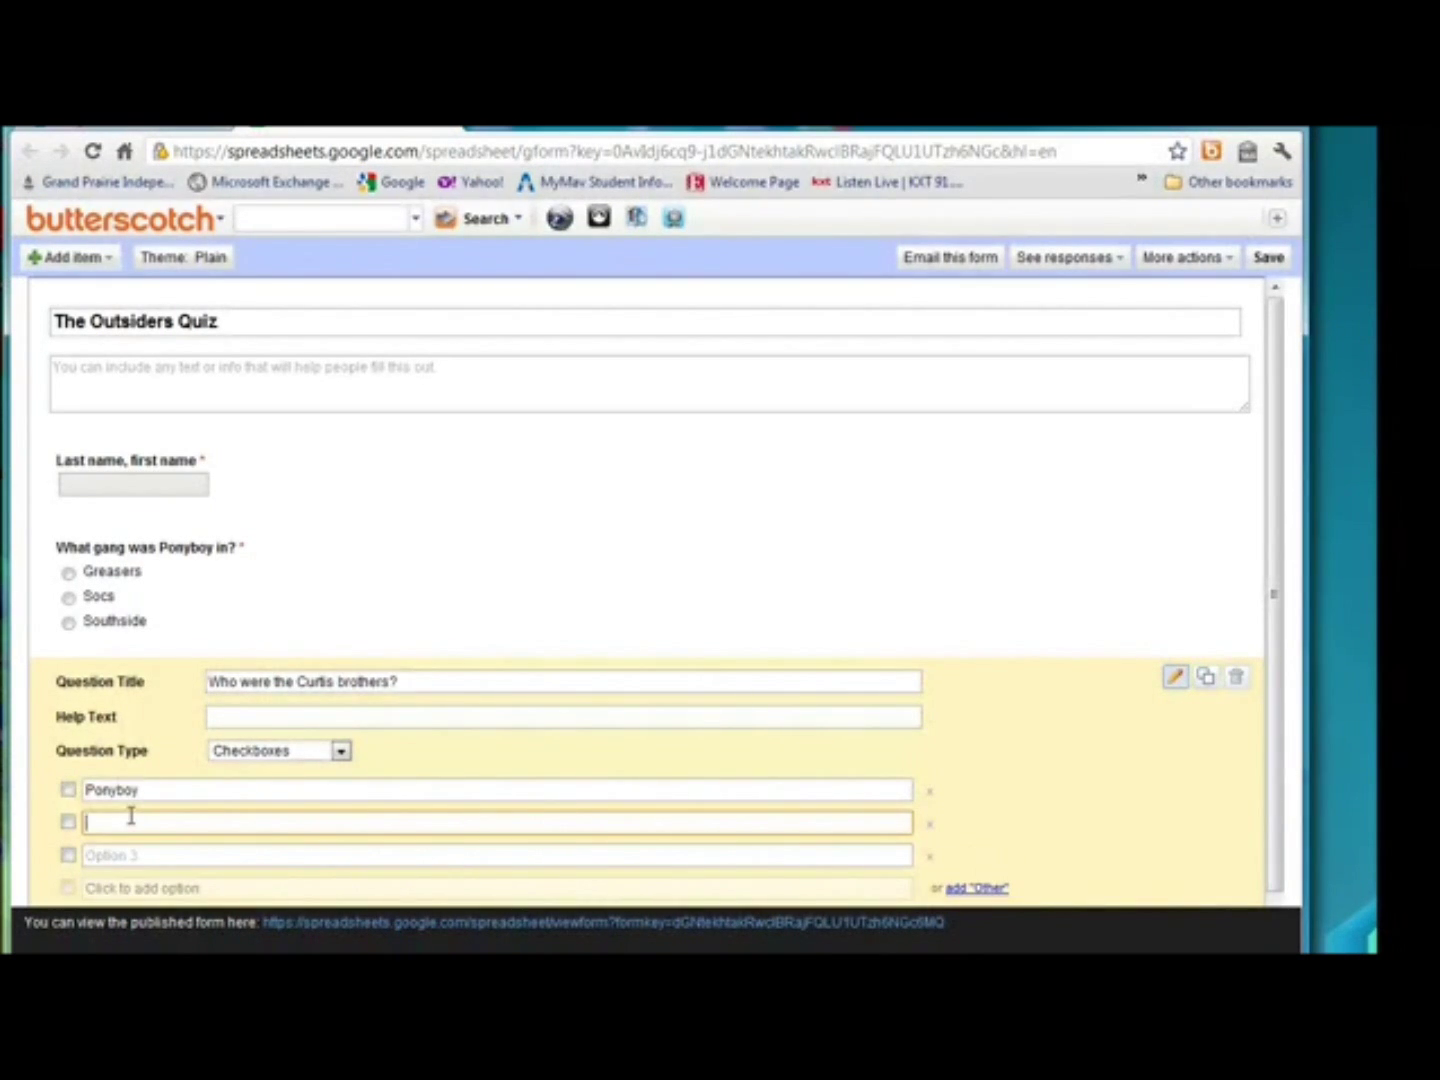
pyautogui.write('Darry')
pyautogui.press('Return')
pyautogui.write('Dally')
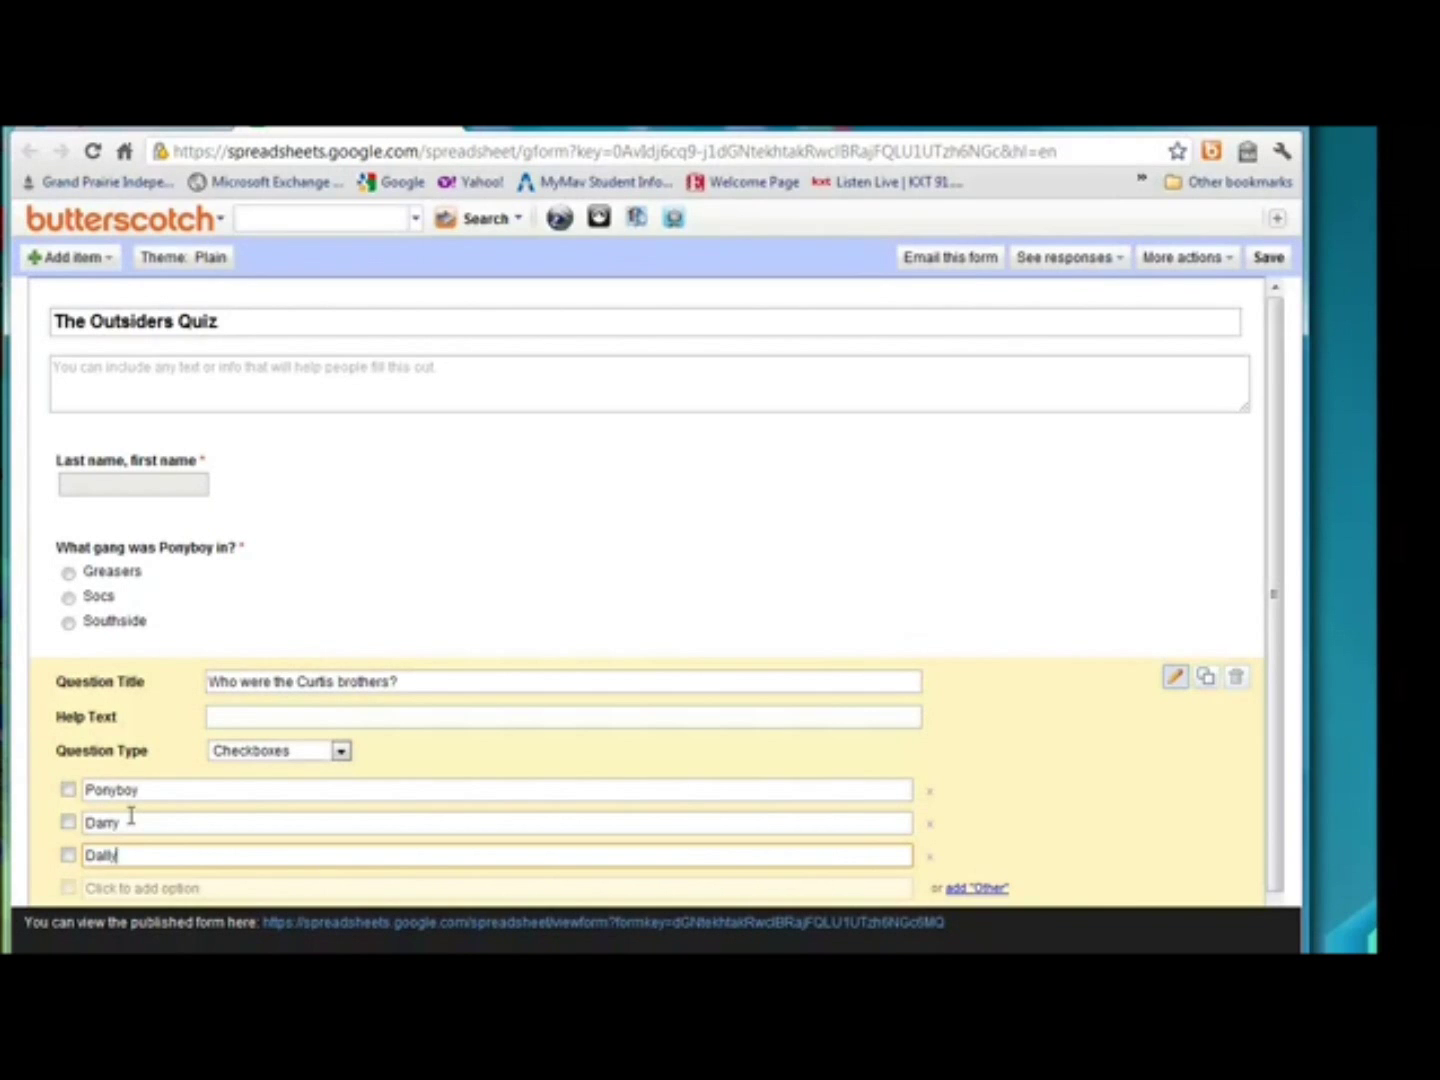
pyautogui.press('Return')
pyautogui.write('Steve')
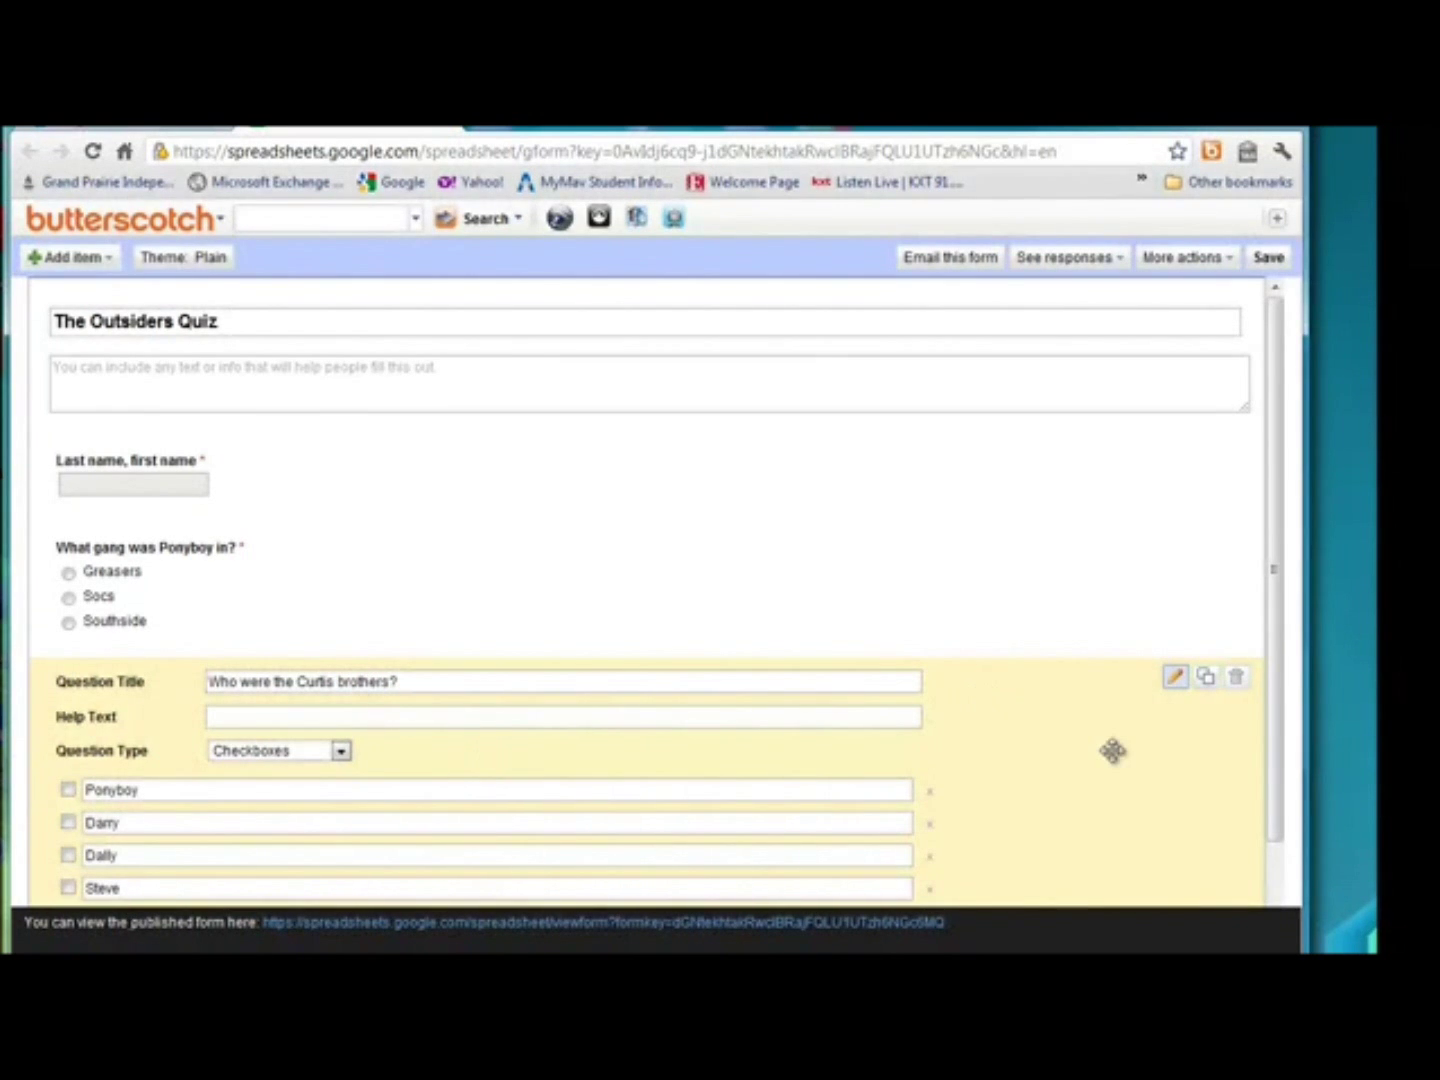
pyautogui.scroll(-1, 1113, 750)
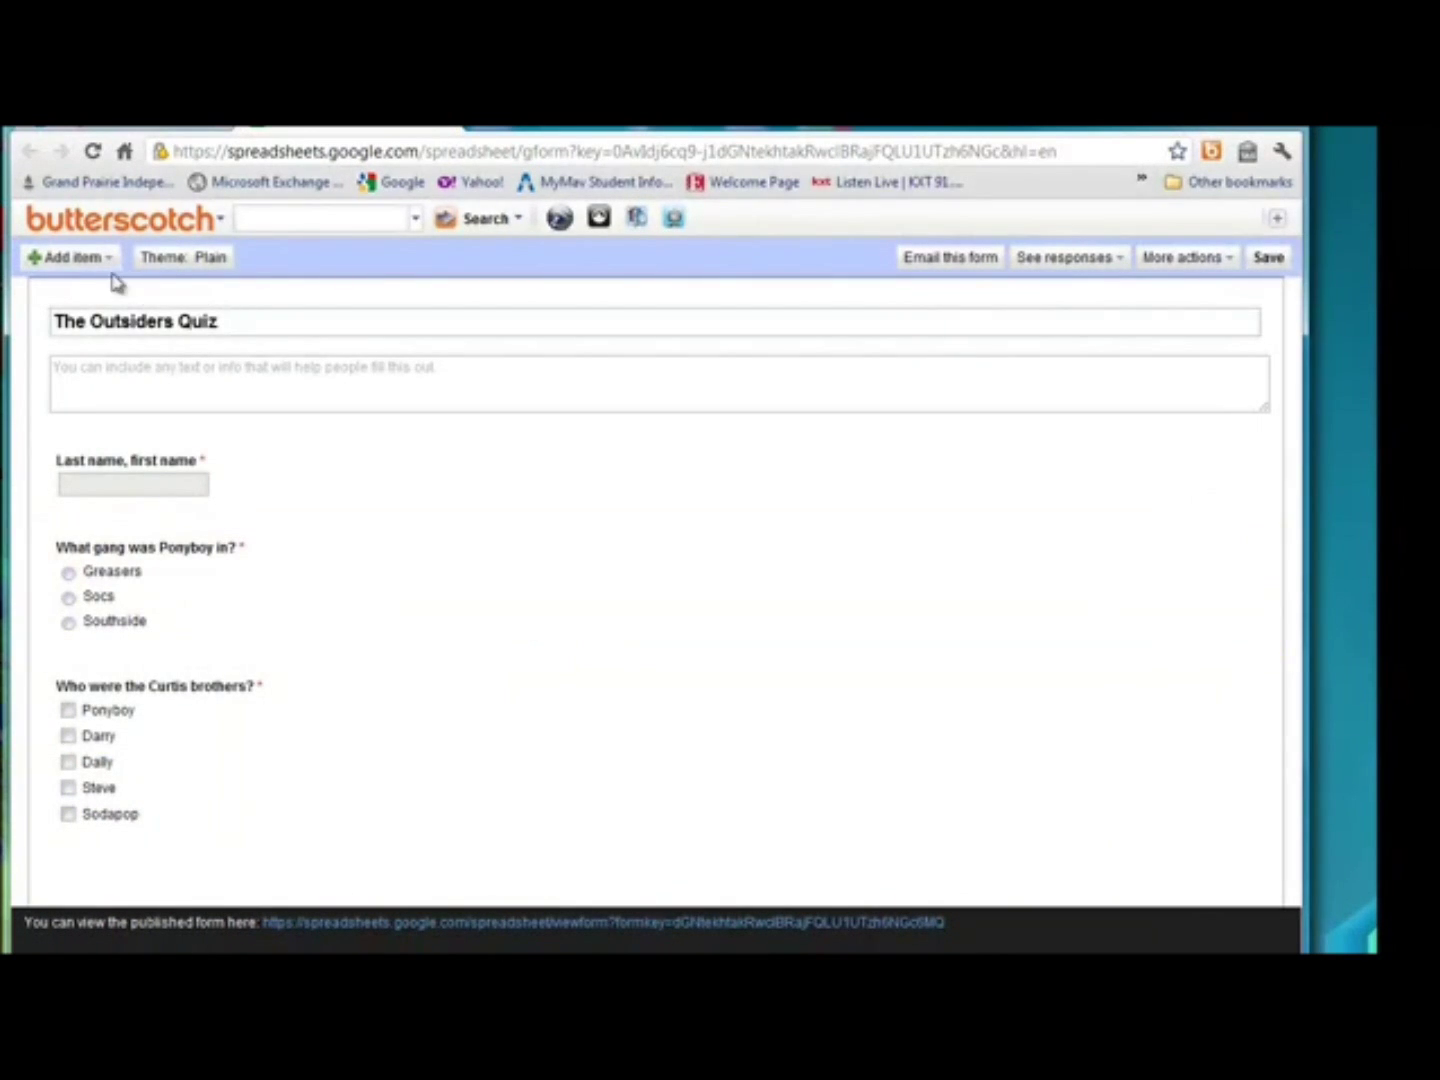
# Add a paragraph question 'Why did Johnny kill the soc' with help text 'Please answer using complete sentences.'.
pyautogui.click(108, 260)
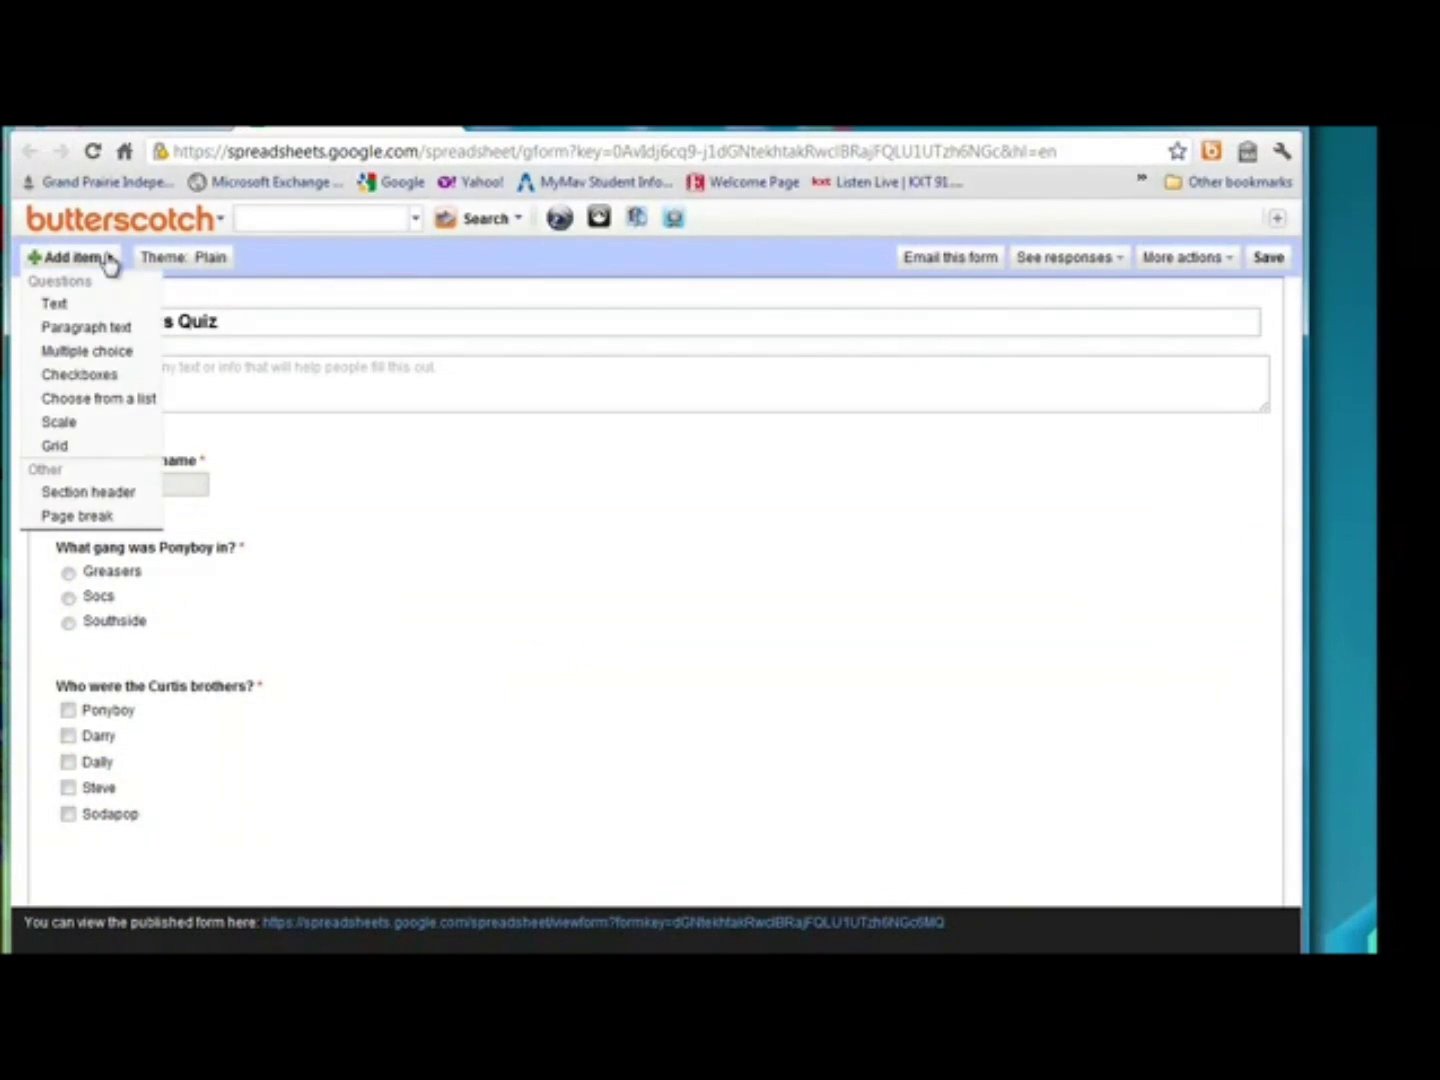
pyautogui.click(106, 327)
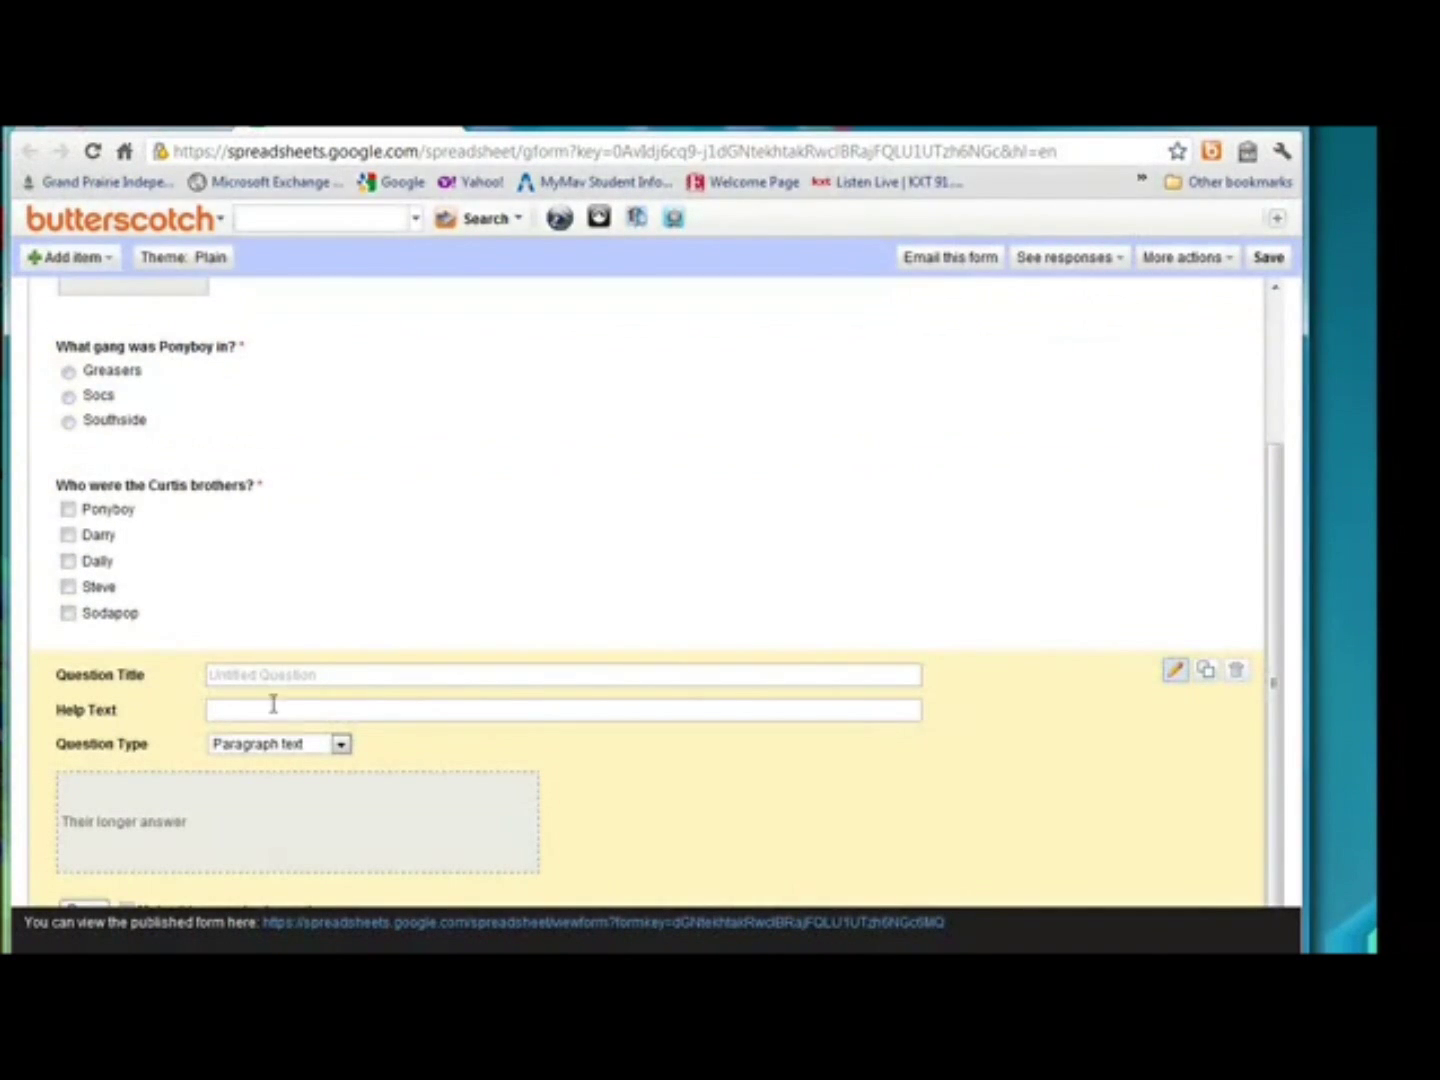
pyautogui.click(268, 673)
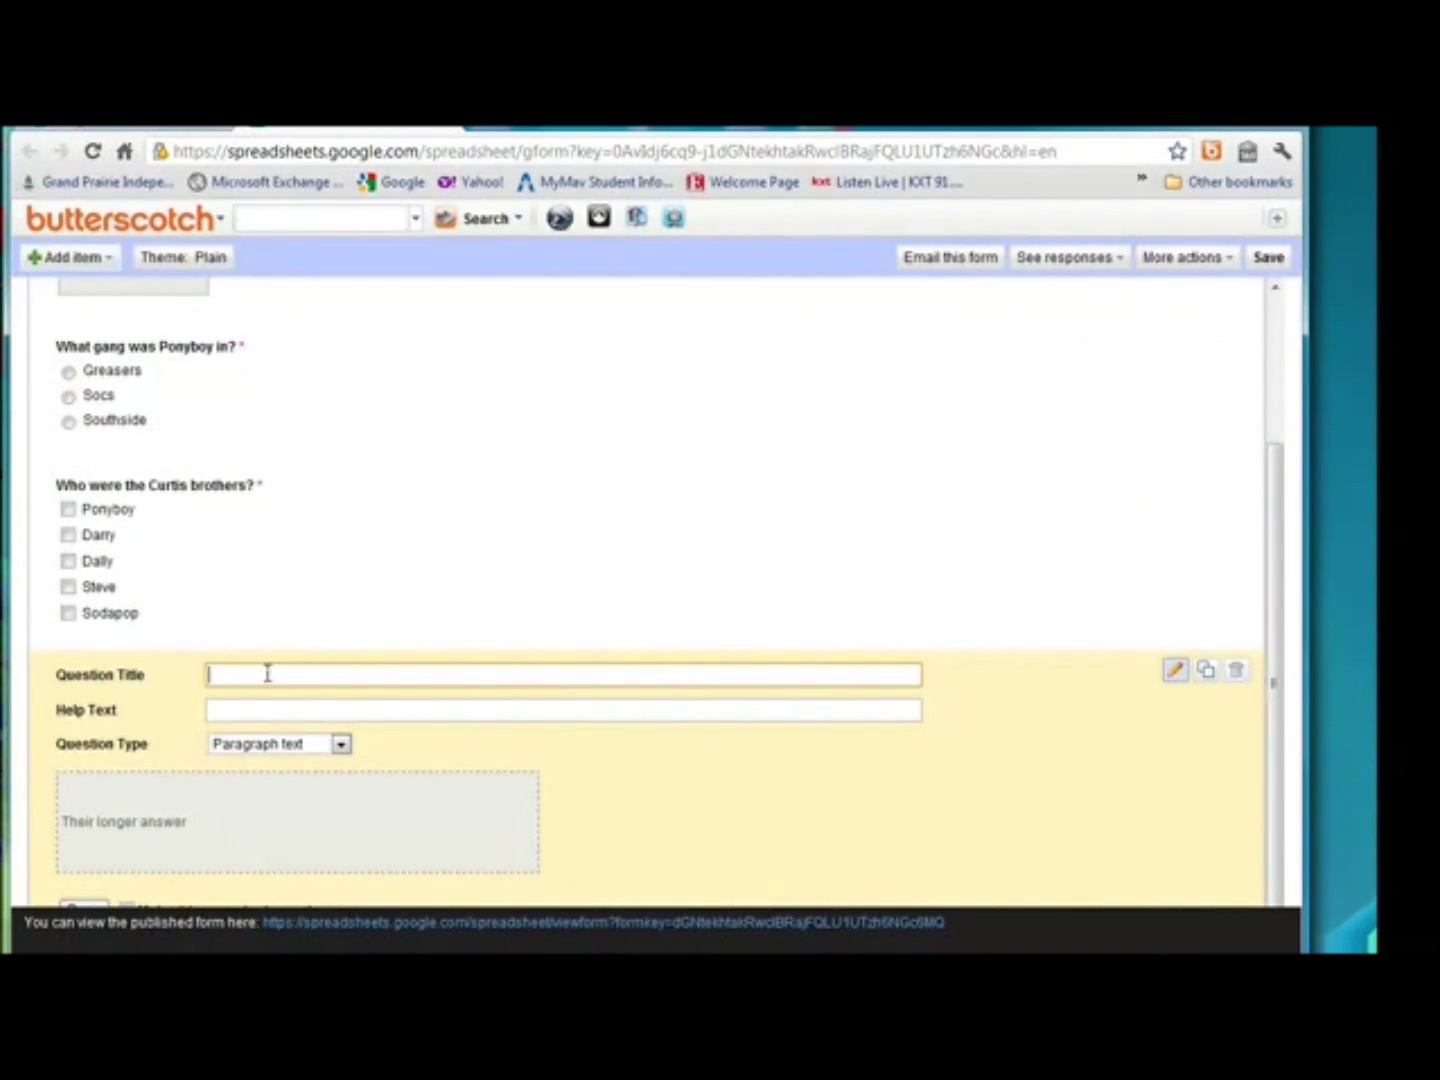
pyautogui.write('Why did Johnny kill the soc?')
pyautogui.press('Tab')
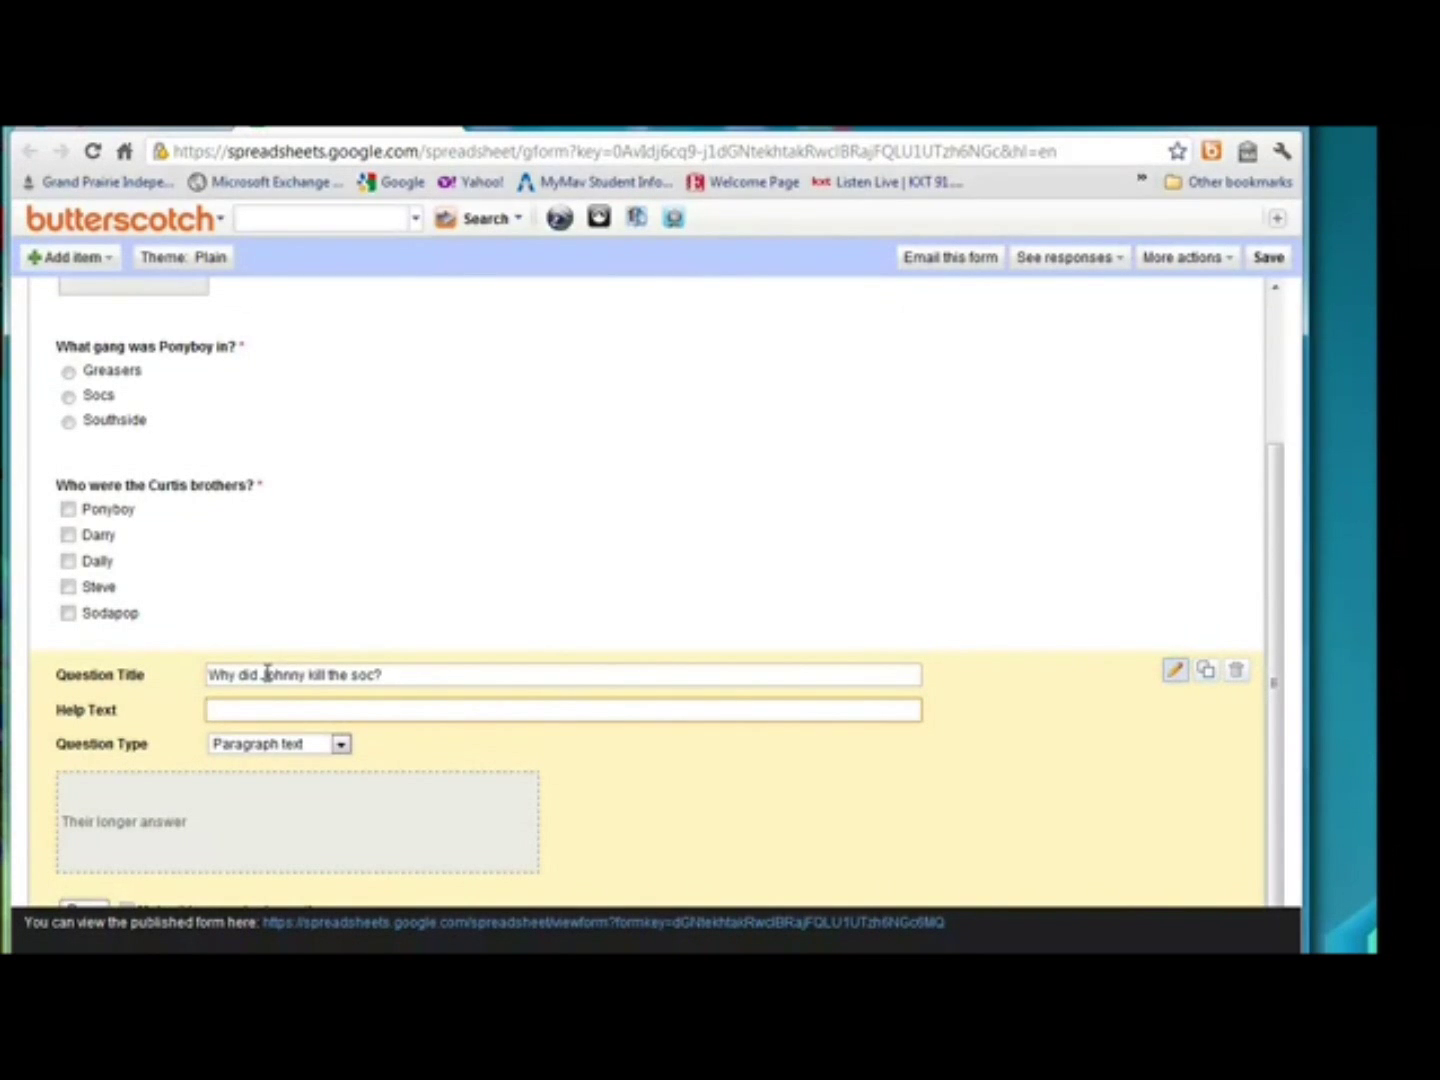
pyautogui.write('Please answer using complete sentences')
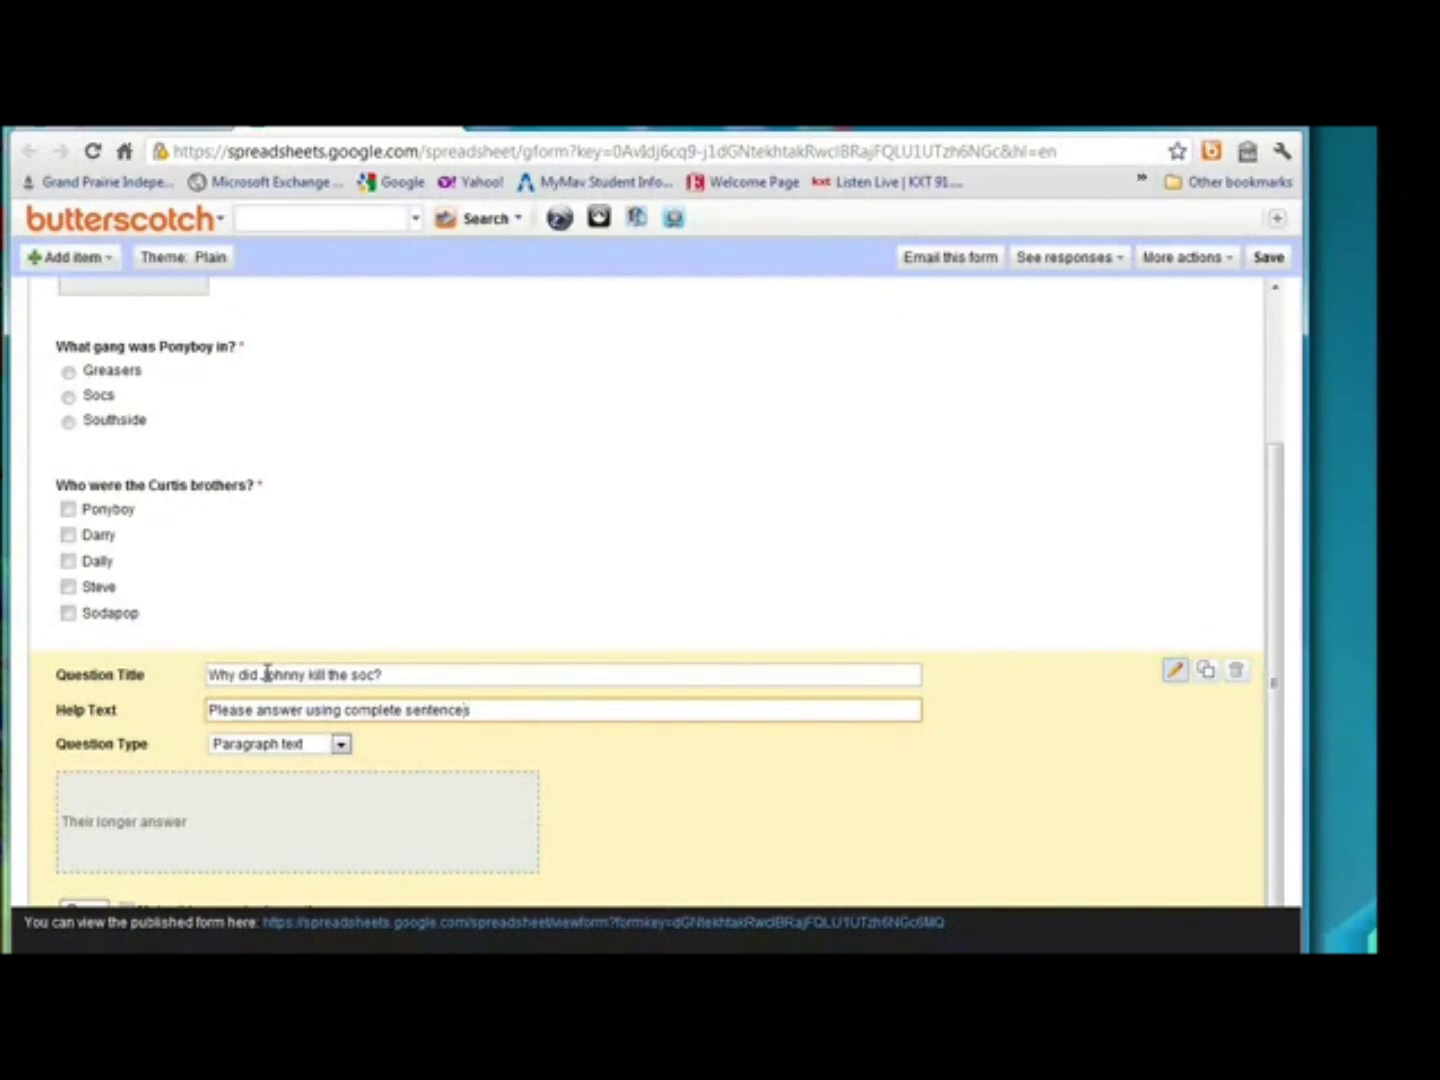
pyautogui.write('.')
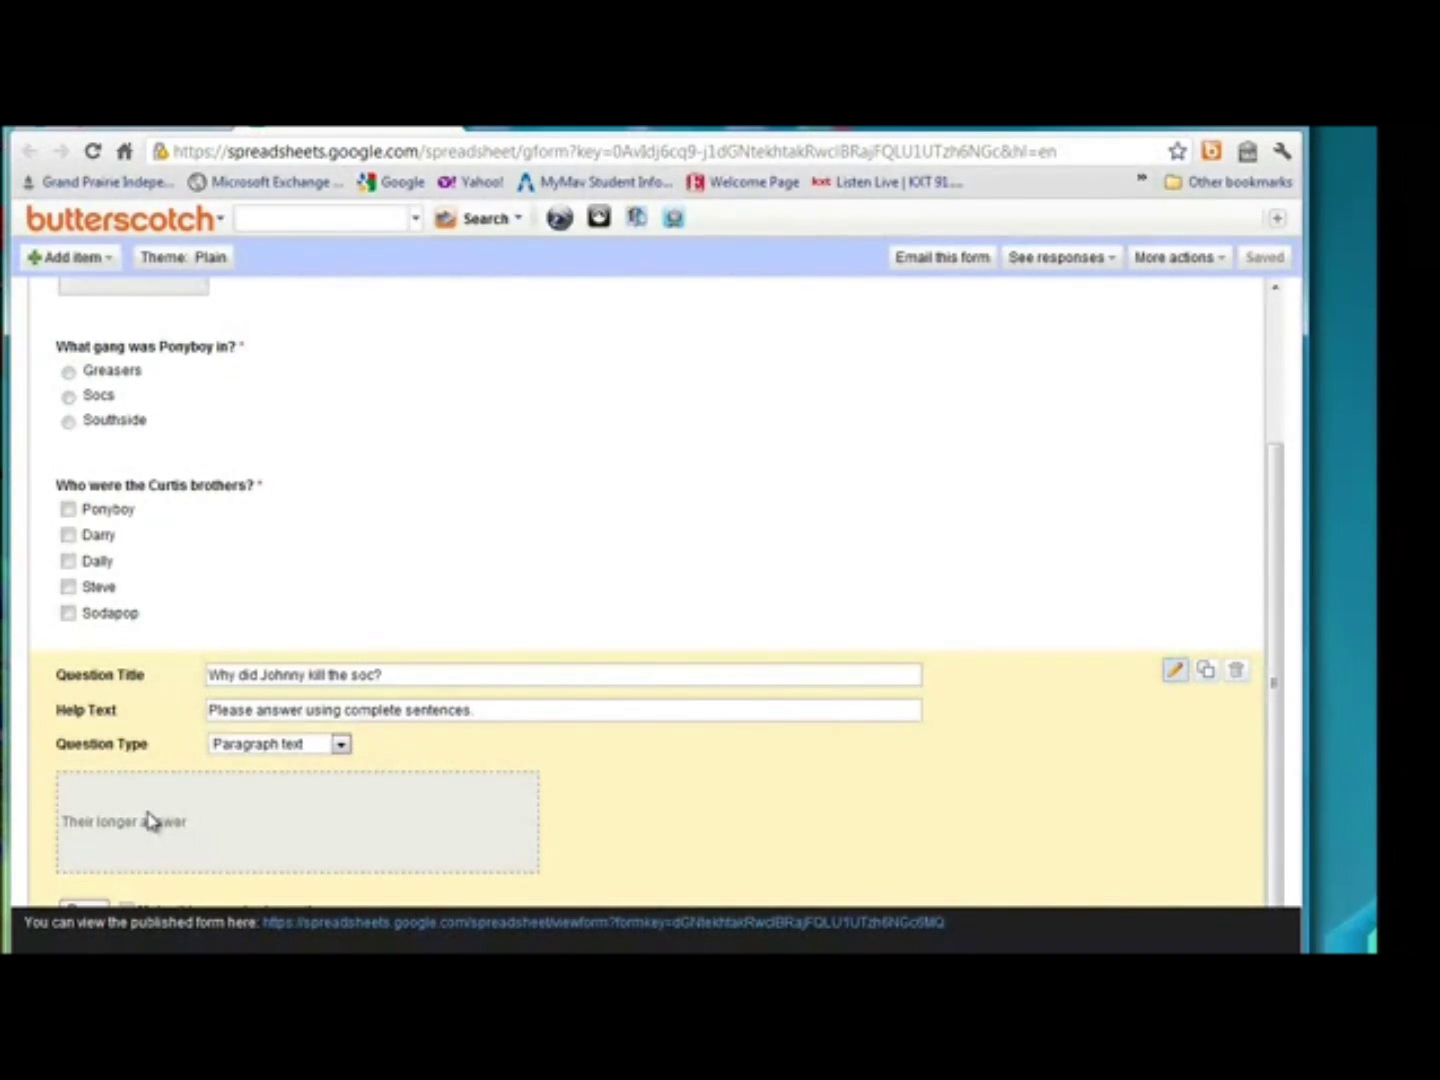
pyautogui.click(97, 903)
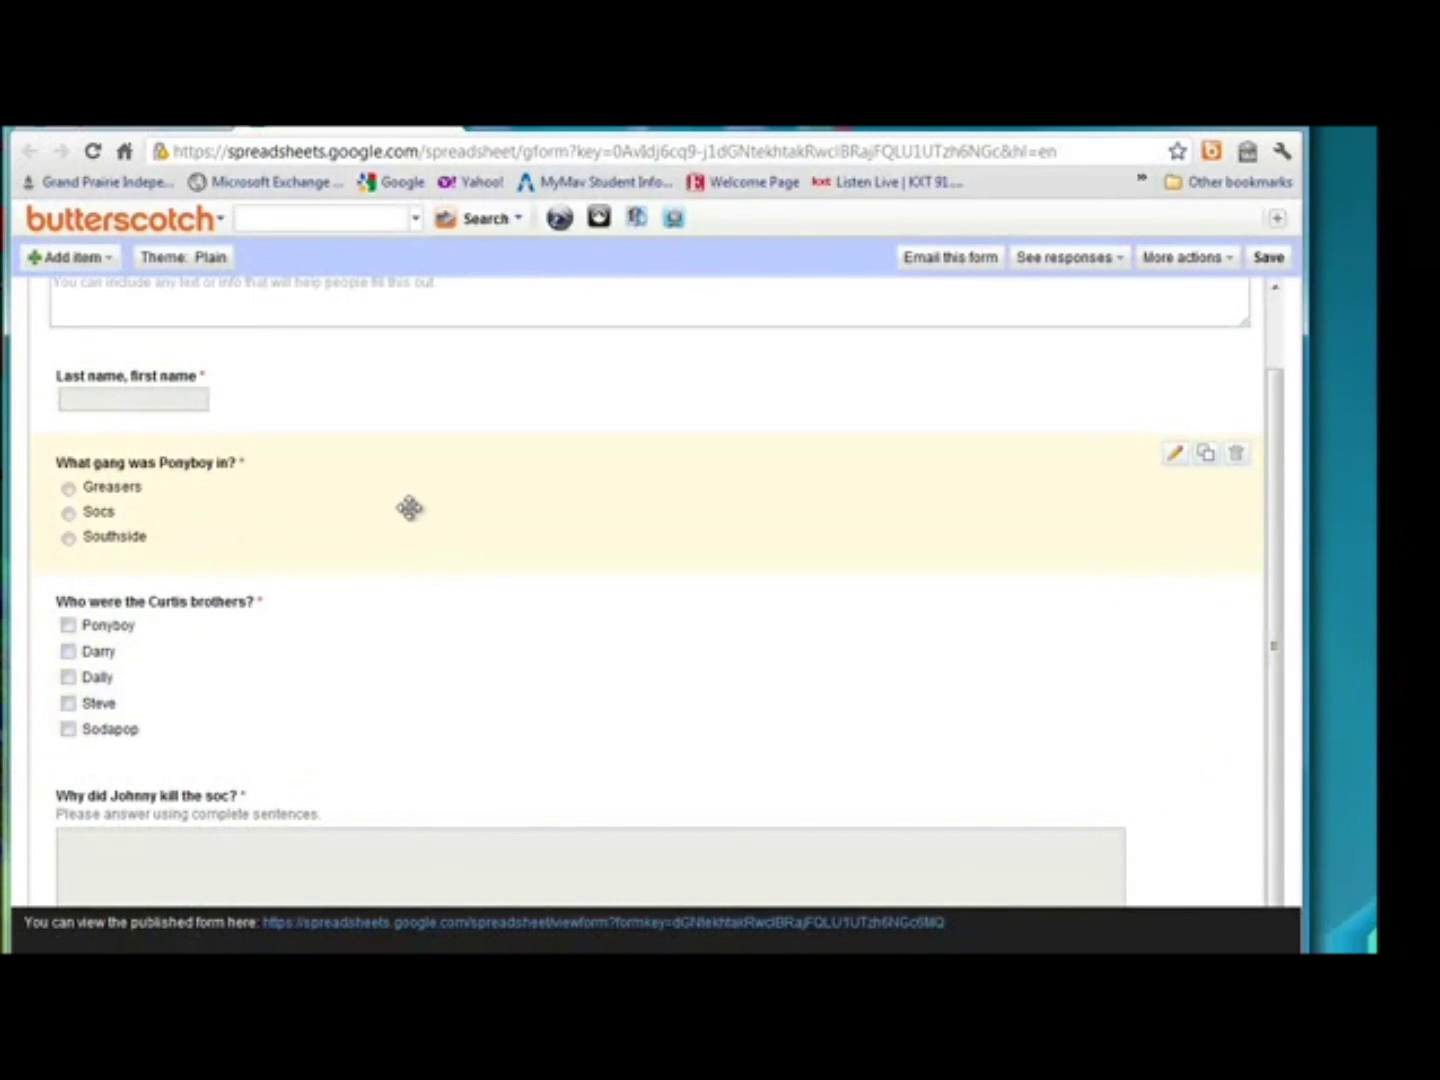
# Drag the gang question below the Curtis brothers question and back, then save the form.
pyautogui.moveTo(410, 508); pyautogui.dragTo(405, 688)
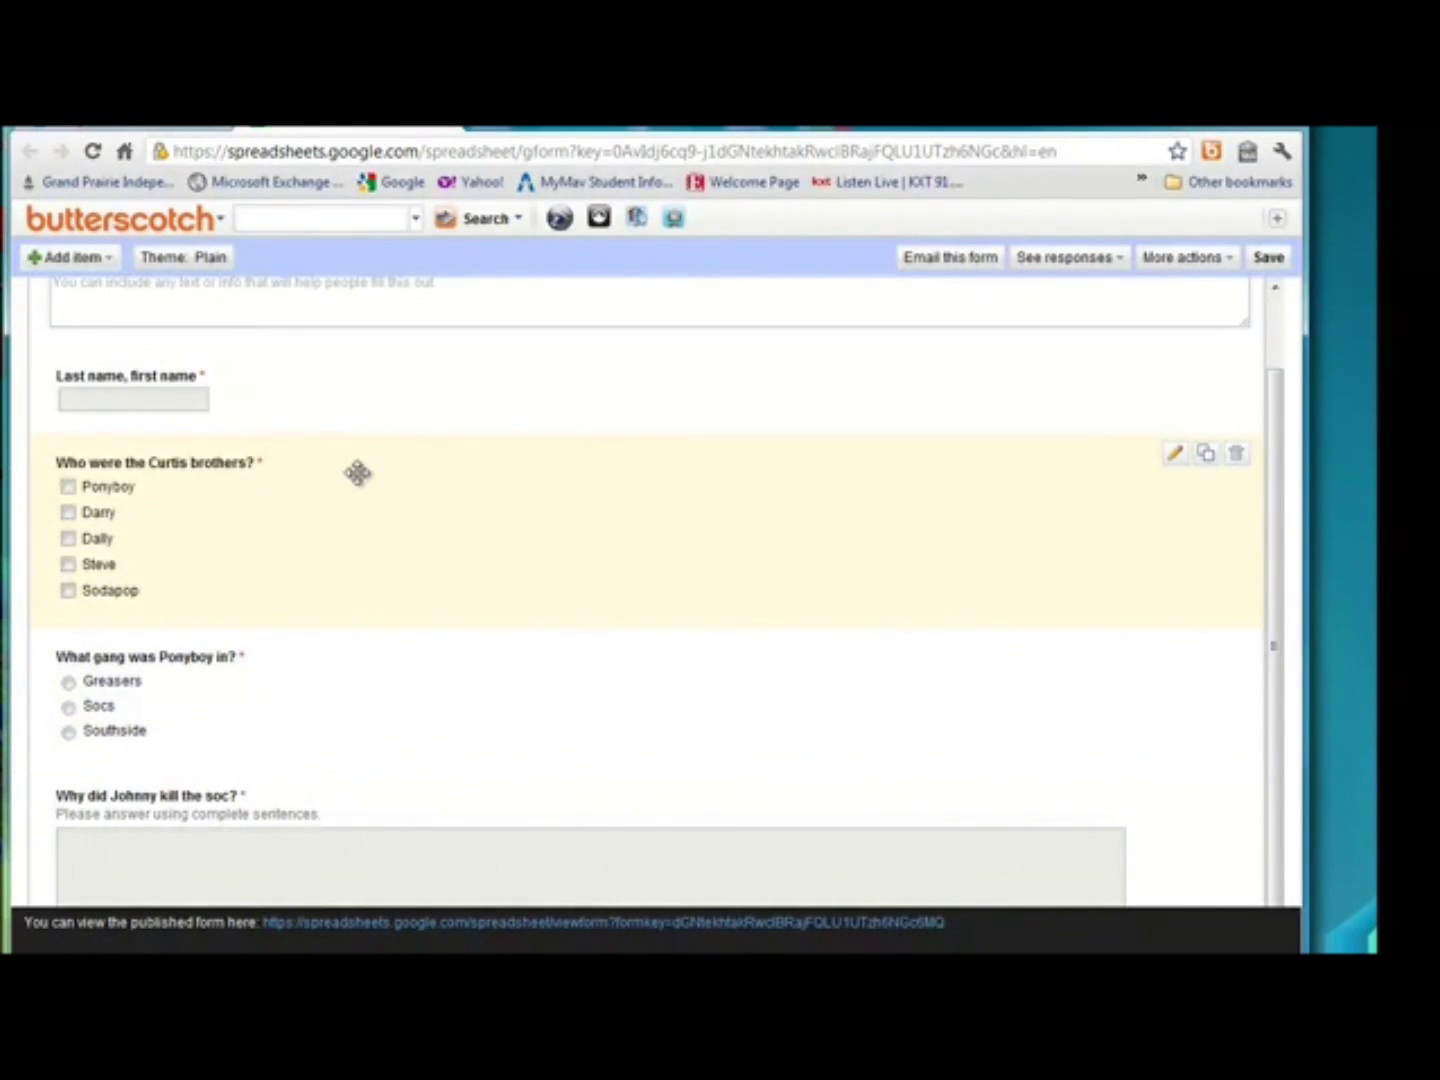
pyautogui.moveTo(357, 472); pyautogui.dragTo(363, 663)
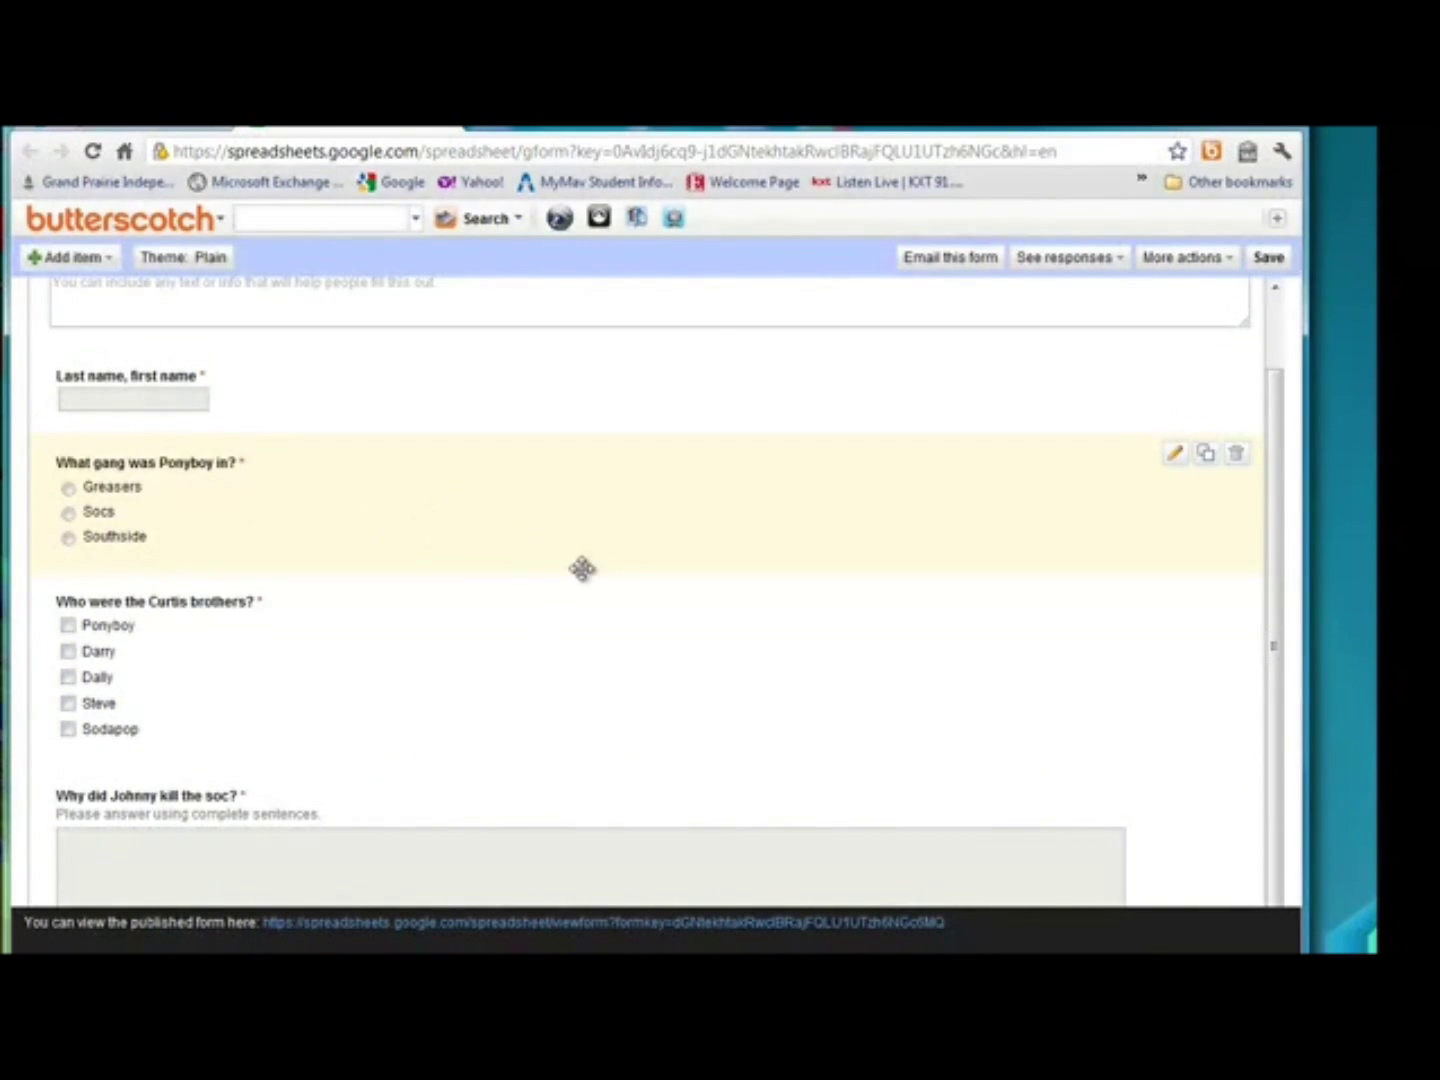
pyautogui.scroll(1, 582, 569)
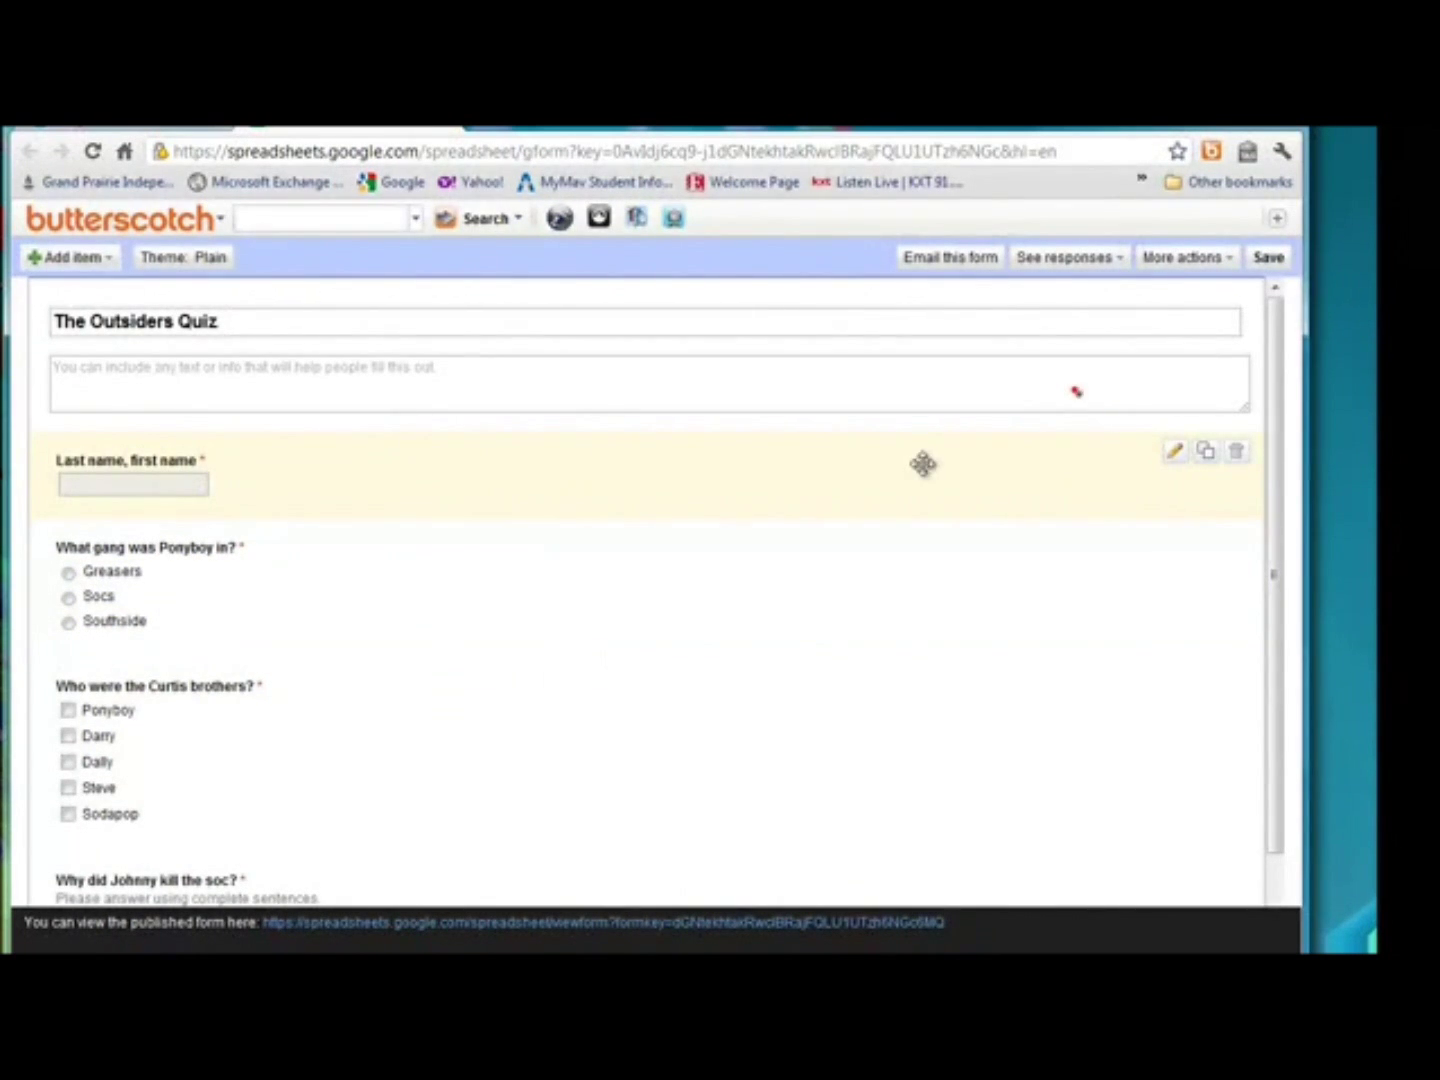
pyautogui.click(1266, 262)
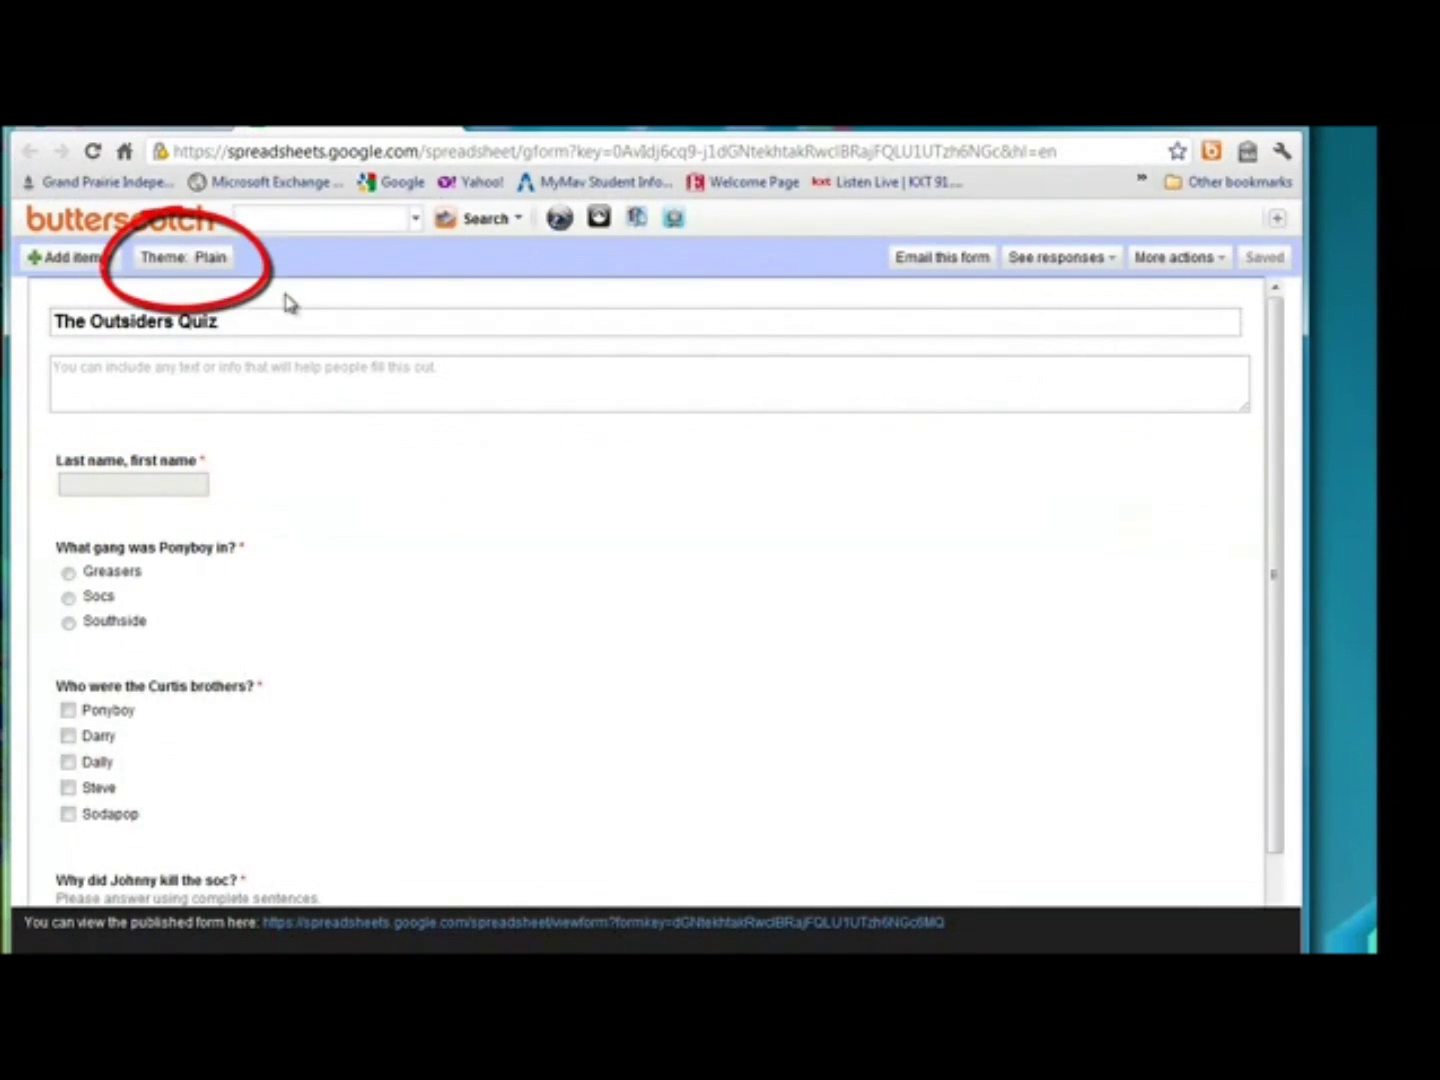
# Preview the Books Classic theme from the theme gallery and apply it.
pyautogui.click(184, 262)
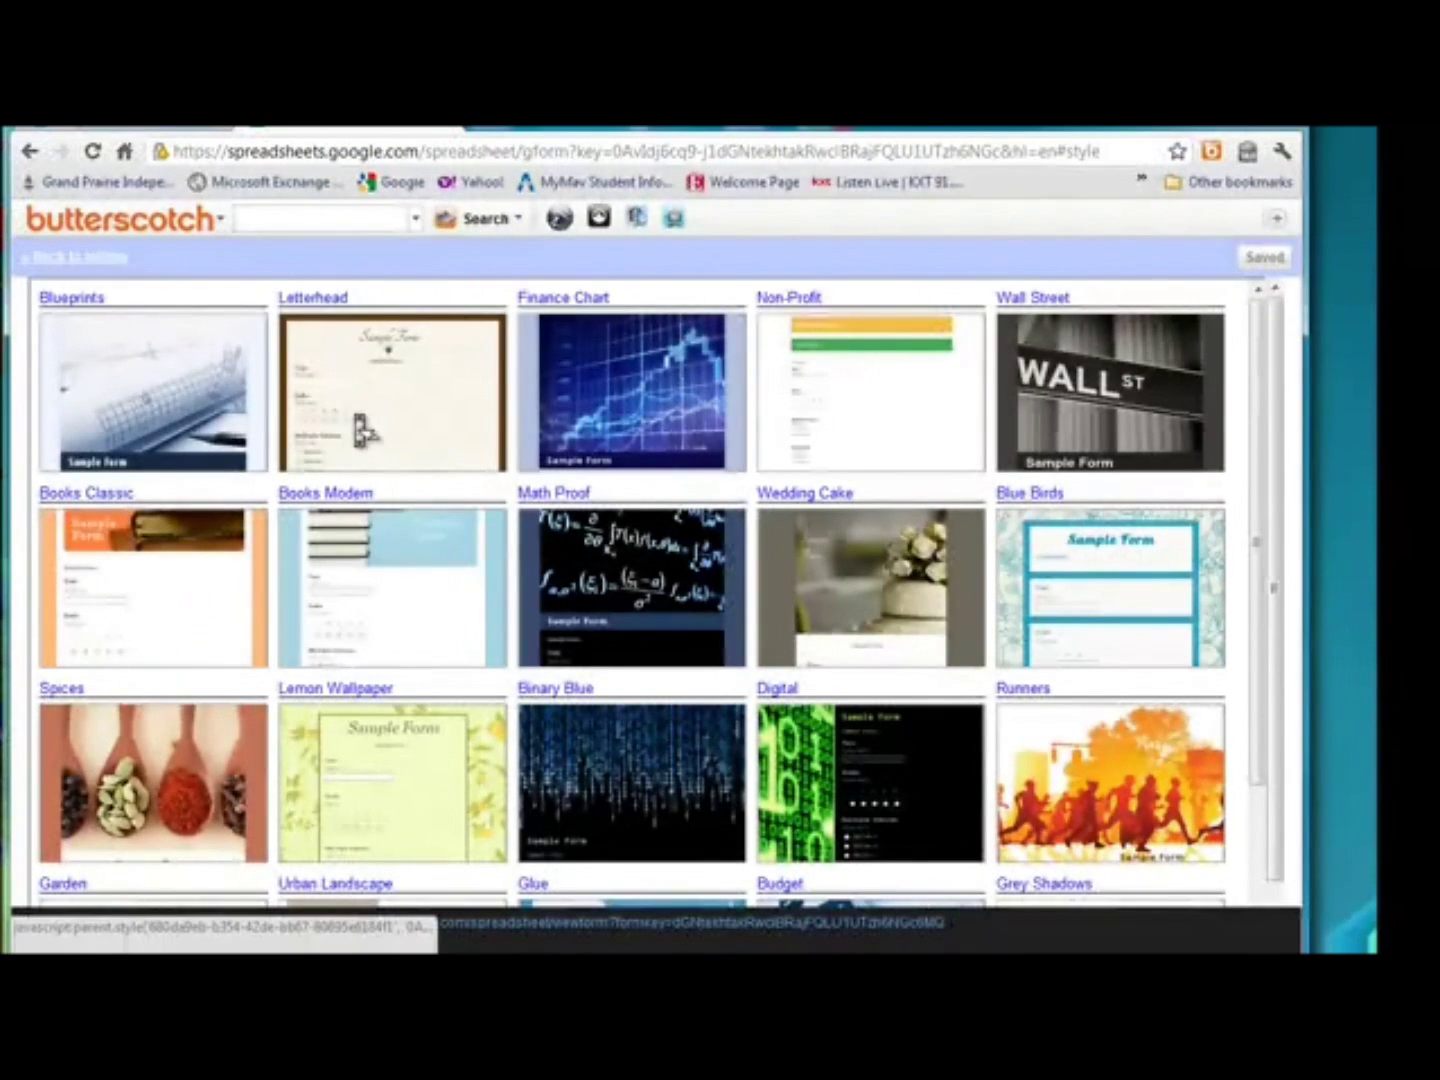
pyautogui.scroll(-2, 362, 432)
pyautogui.scroll(-1, 362, 432)
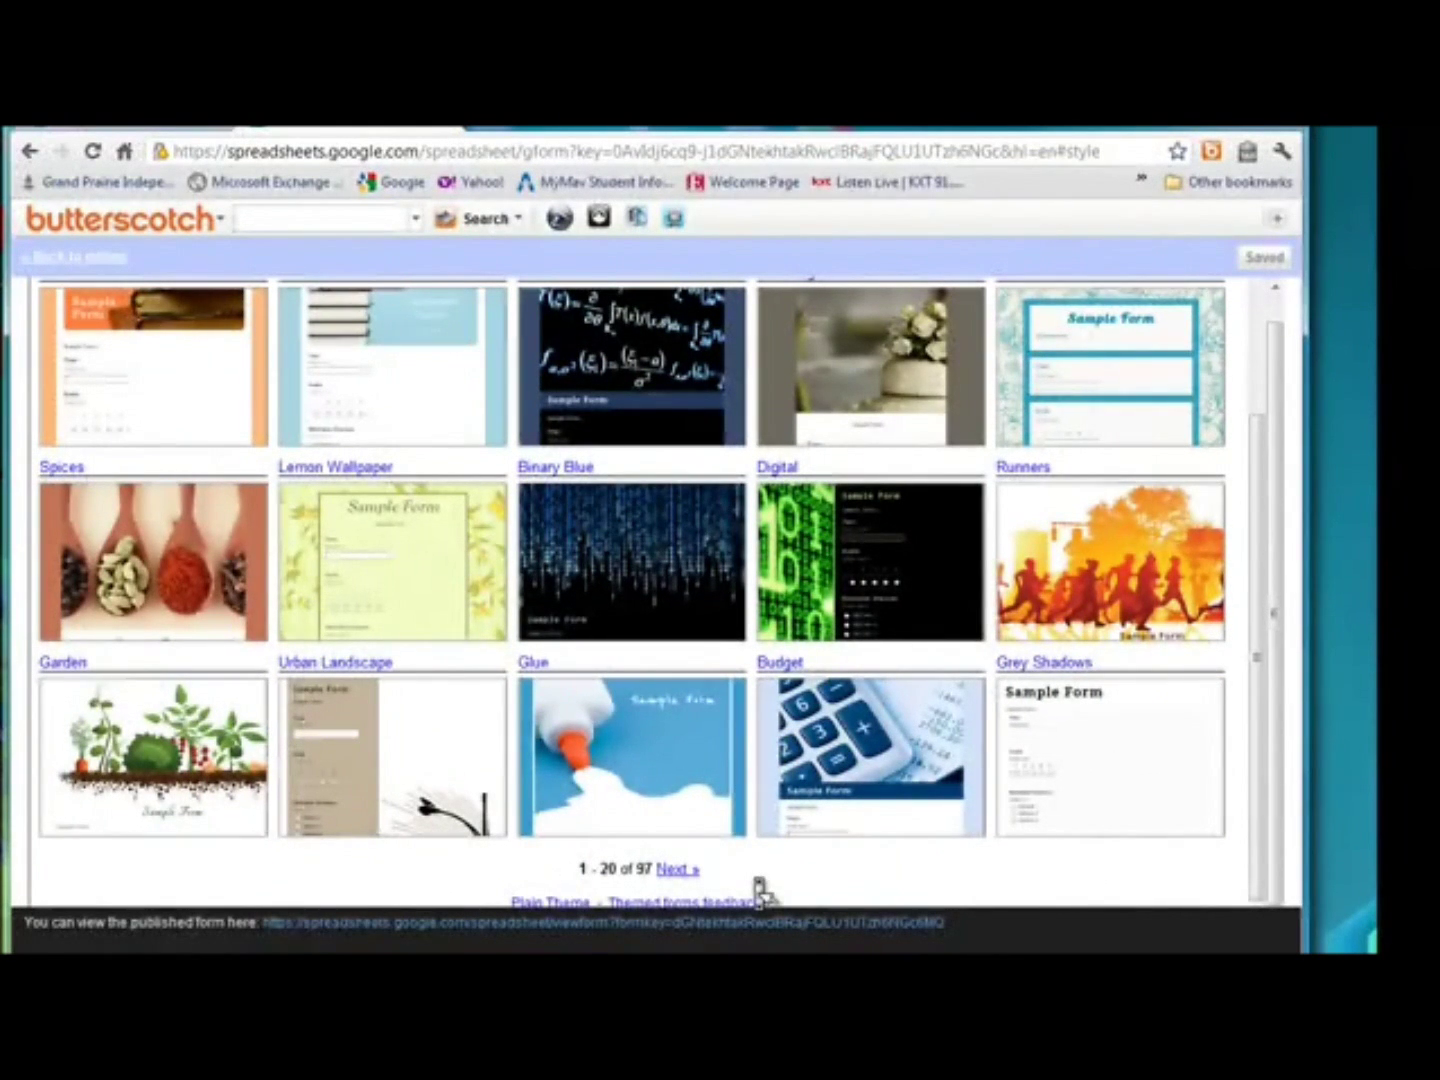
pyautogui.scroll(2, 758, 887)
pyautogui.scroll(1, 758, 887)
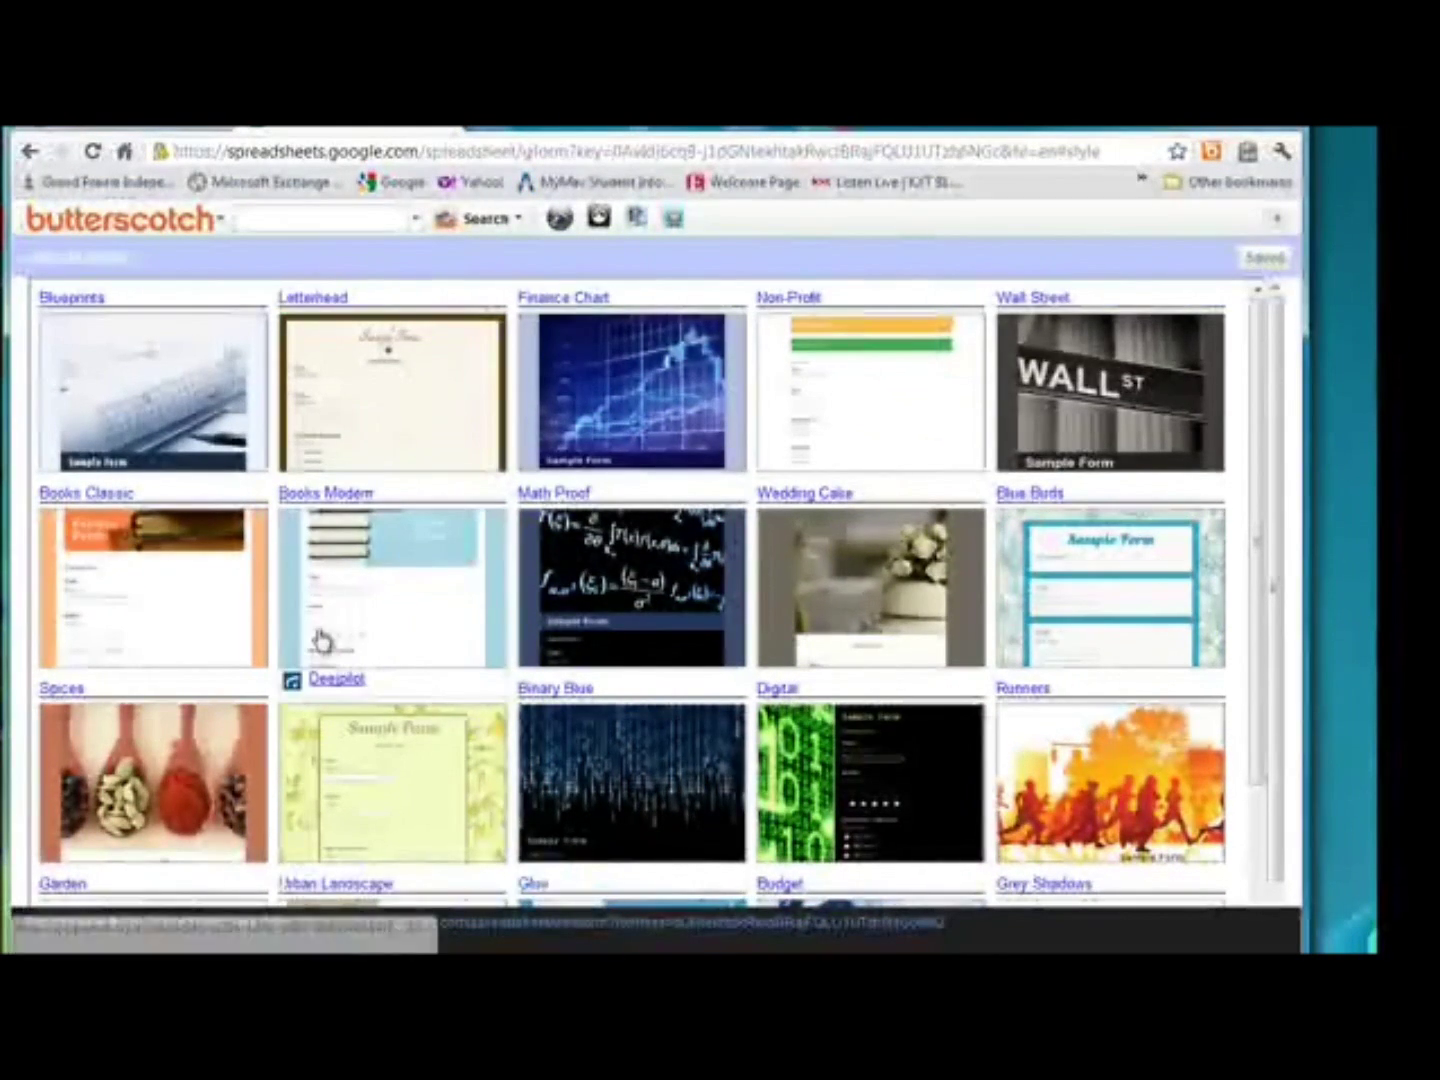
pyautogui.click(208, 614)
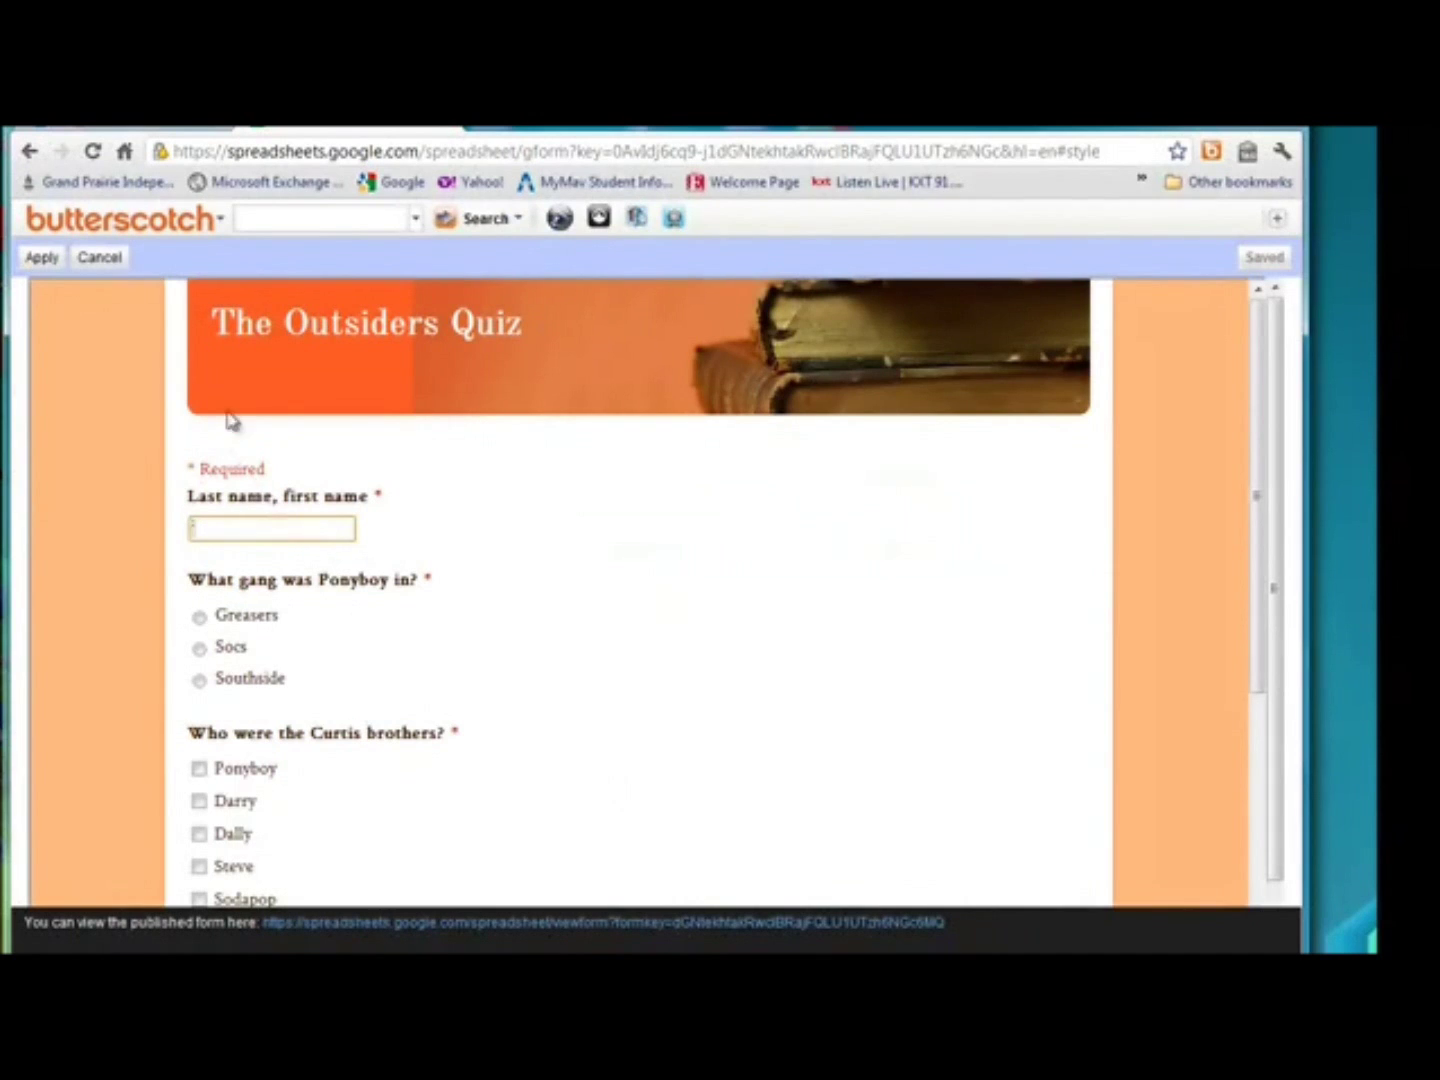
pyautogui.scroll(-4, 620, 436)
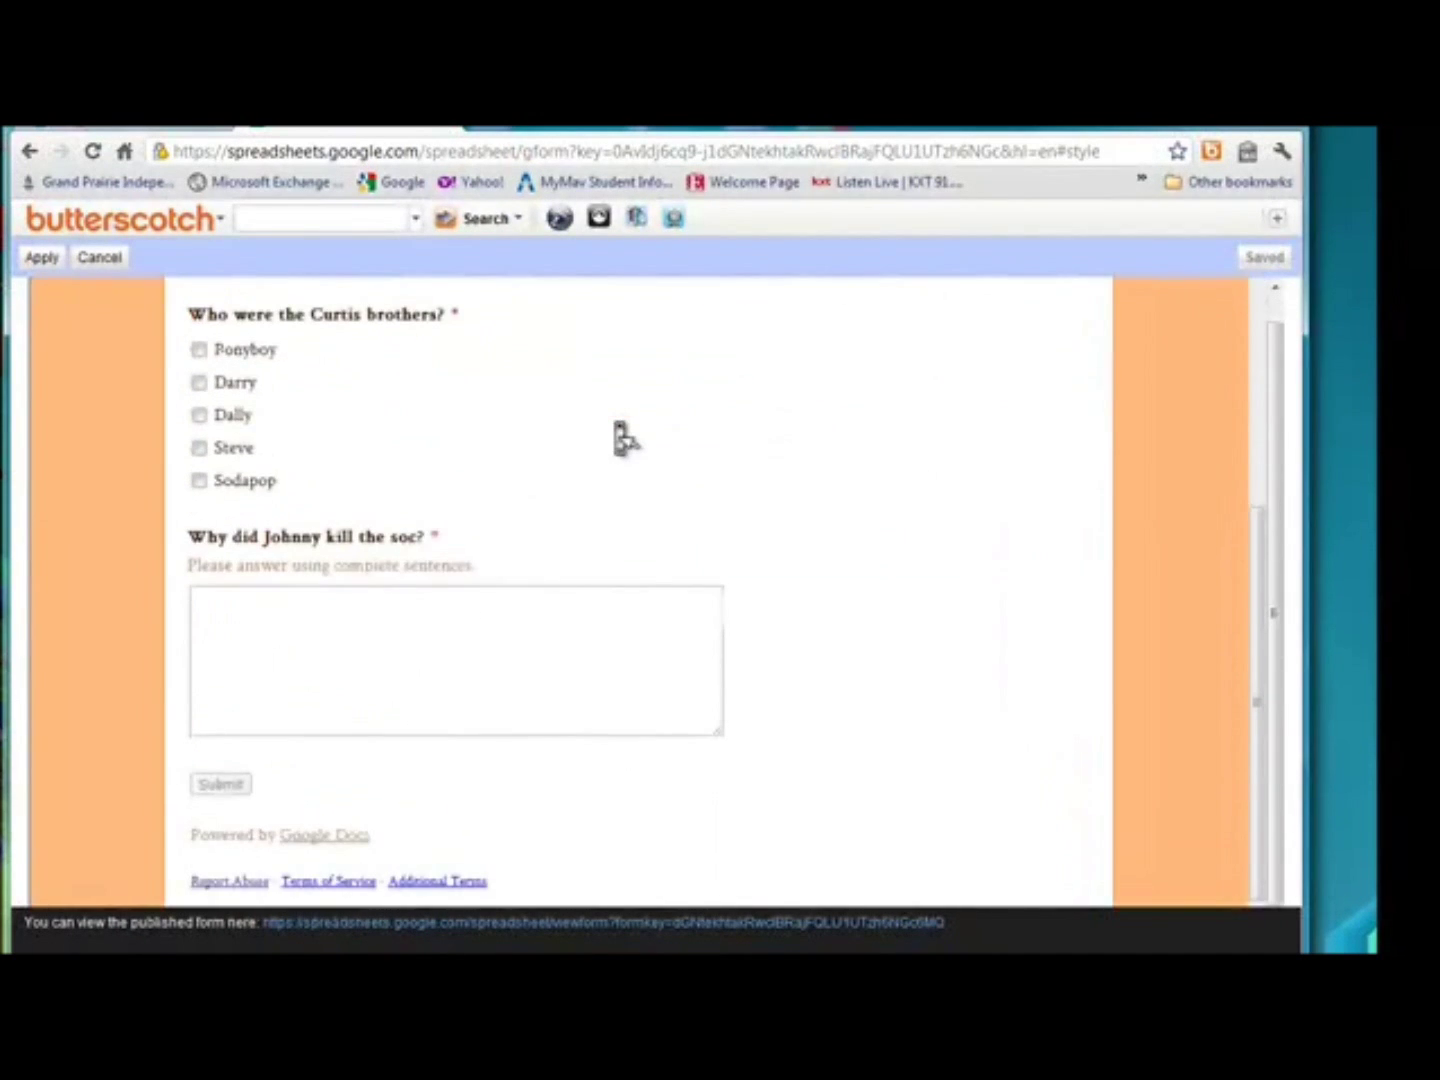
pyautogui.scroll(4, 622, 437)
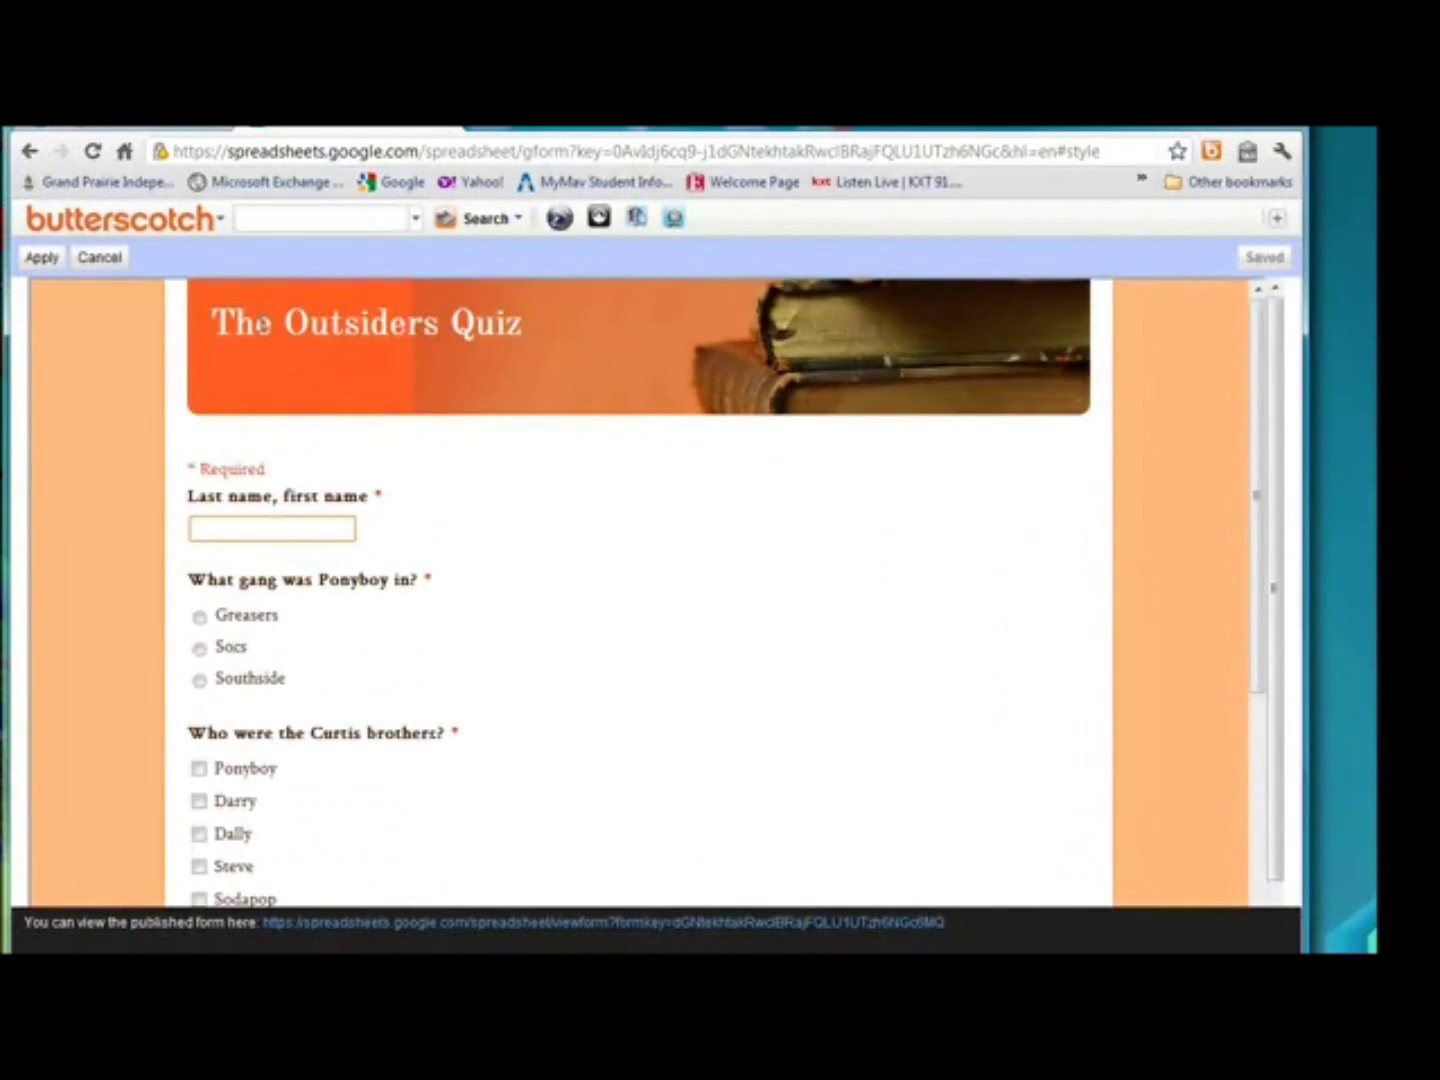
pyautogui.click(48, 258)
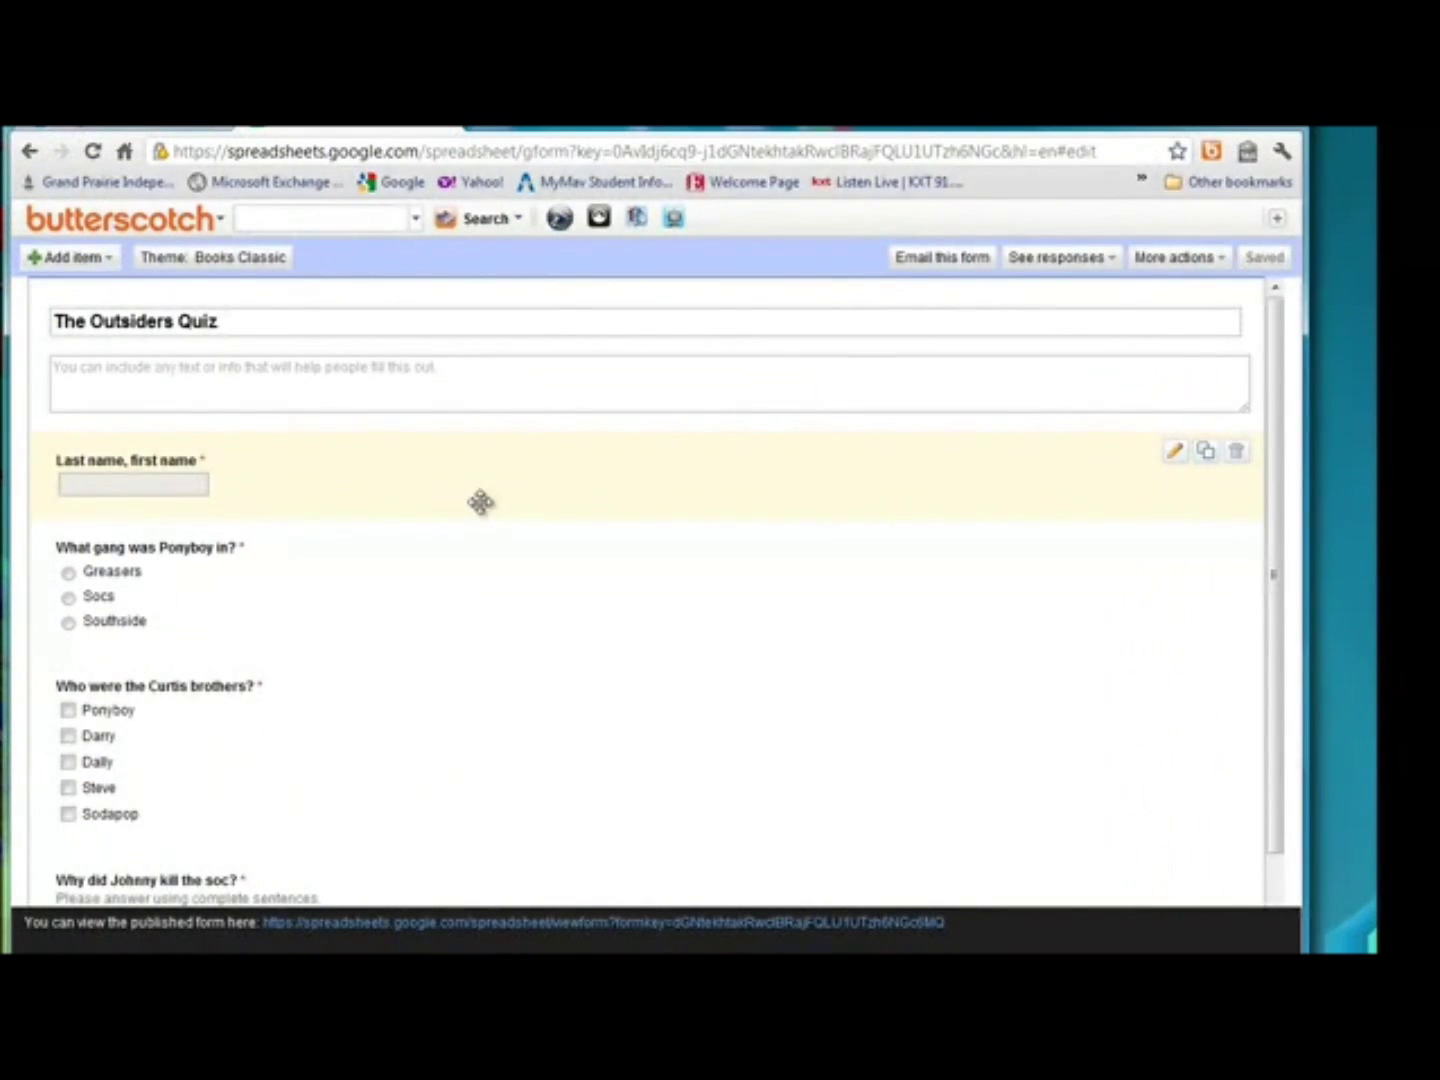
# Open the published form and enter the respondent's full name.
pyautogui.click(363, 923)
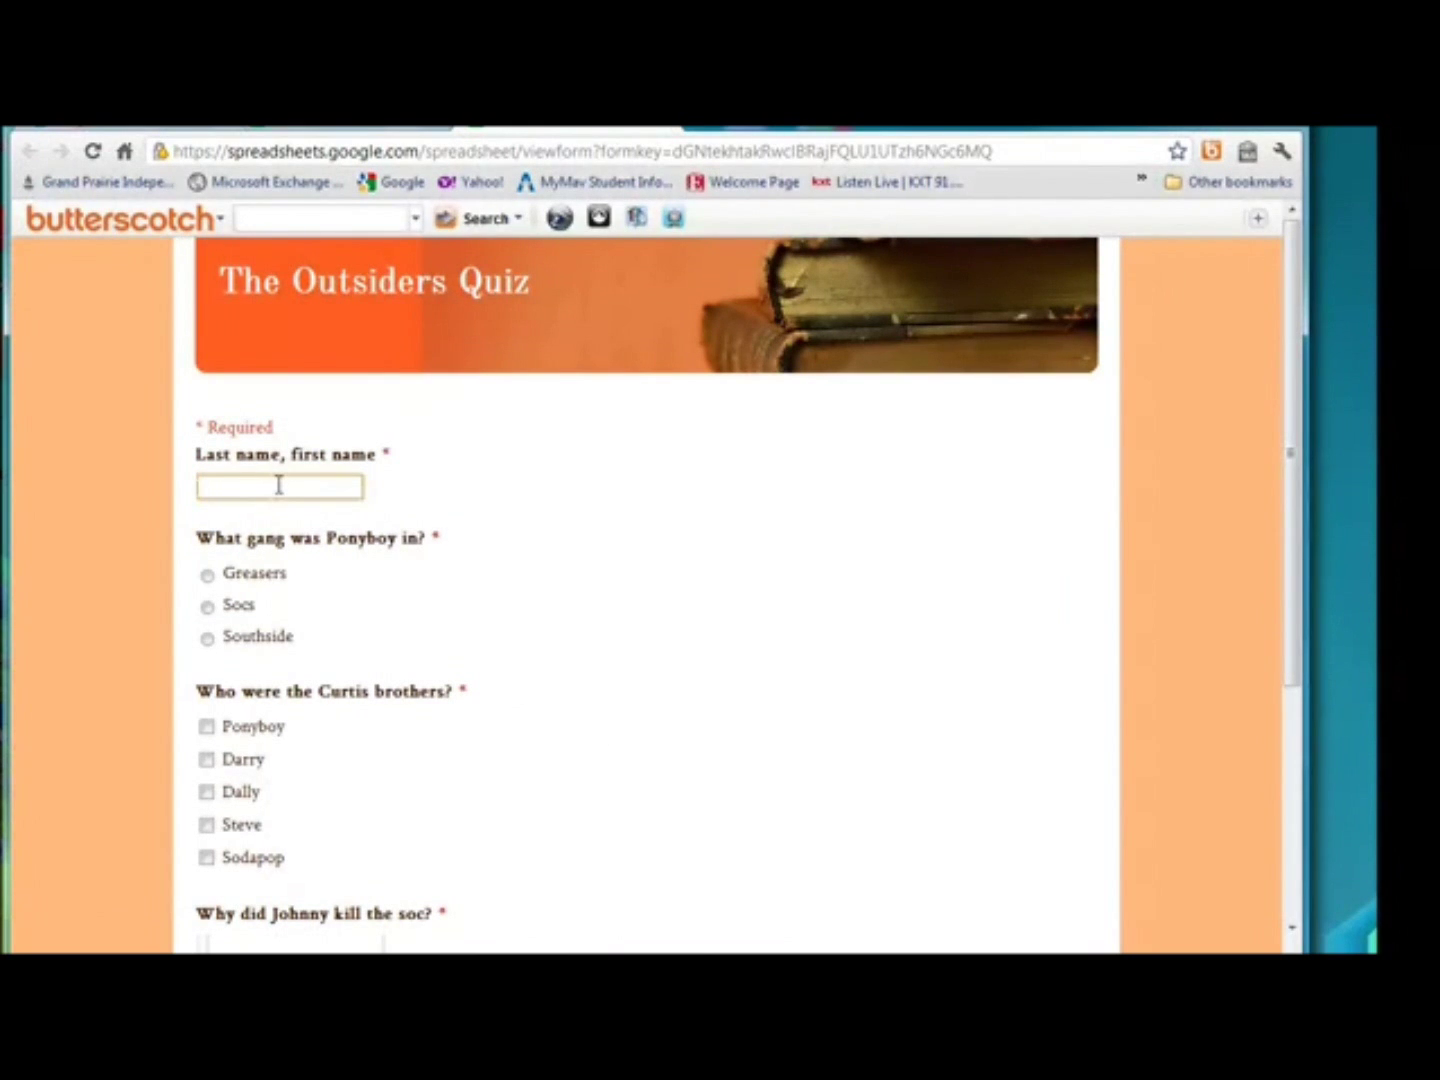
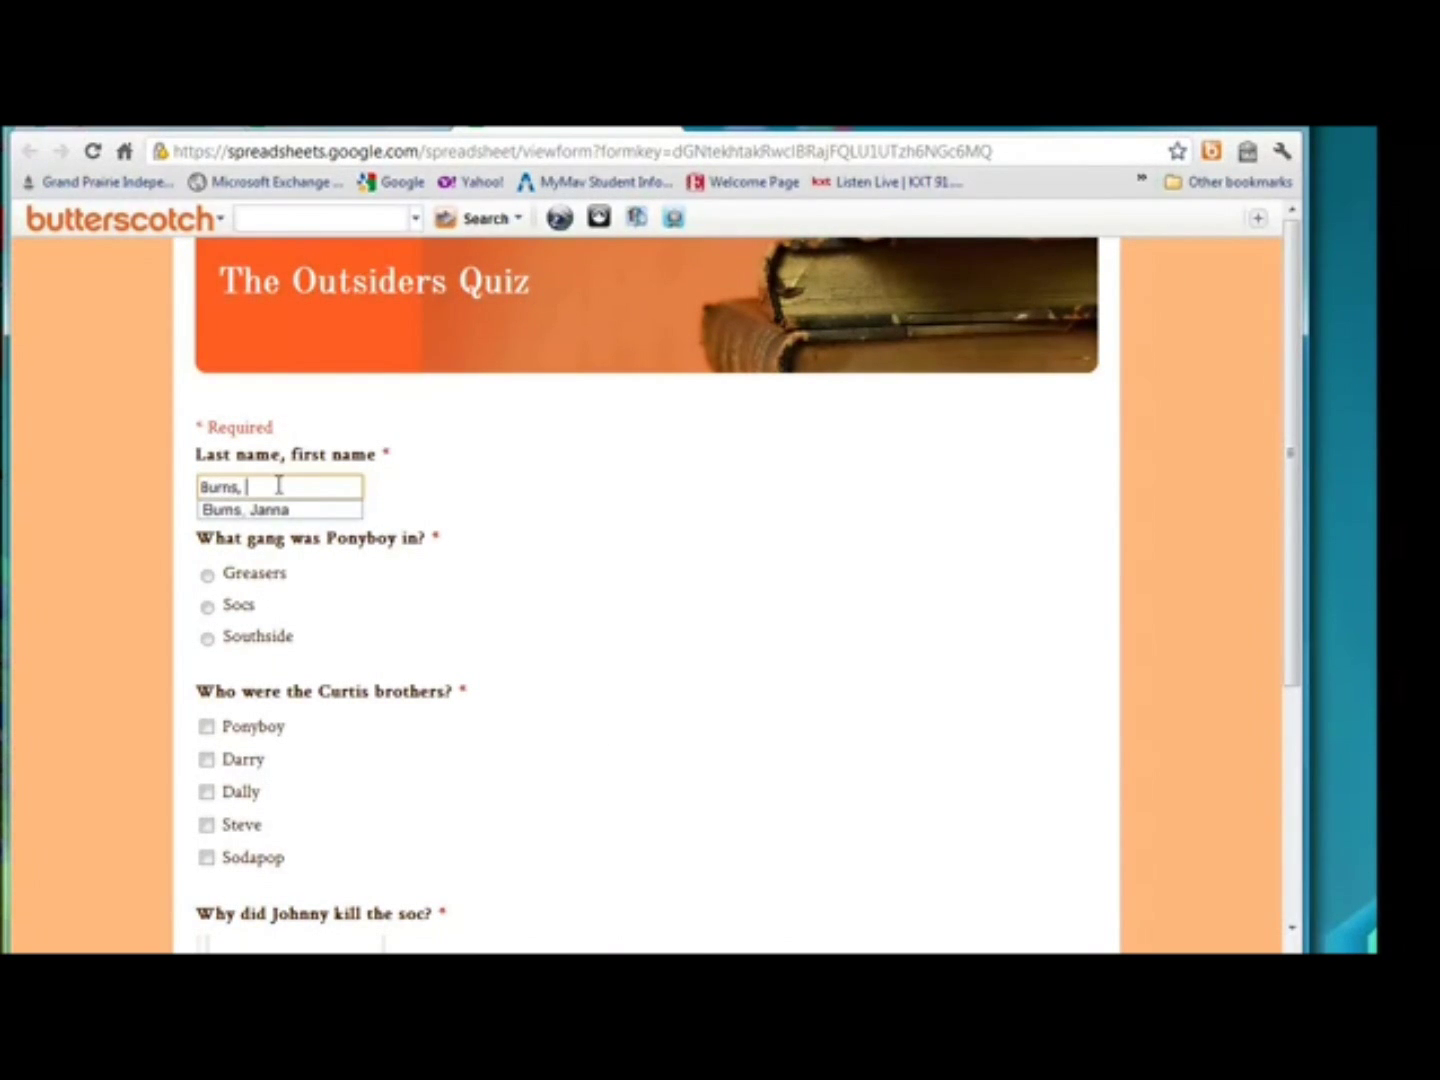
pyautogui.press('Down')
pyautogui.click(417, 625)
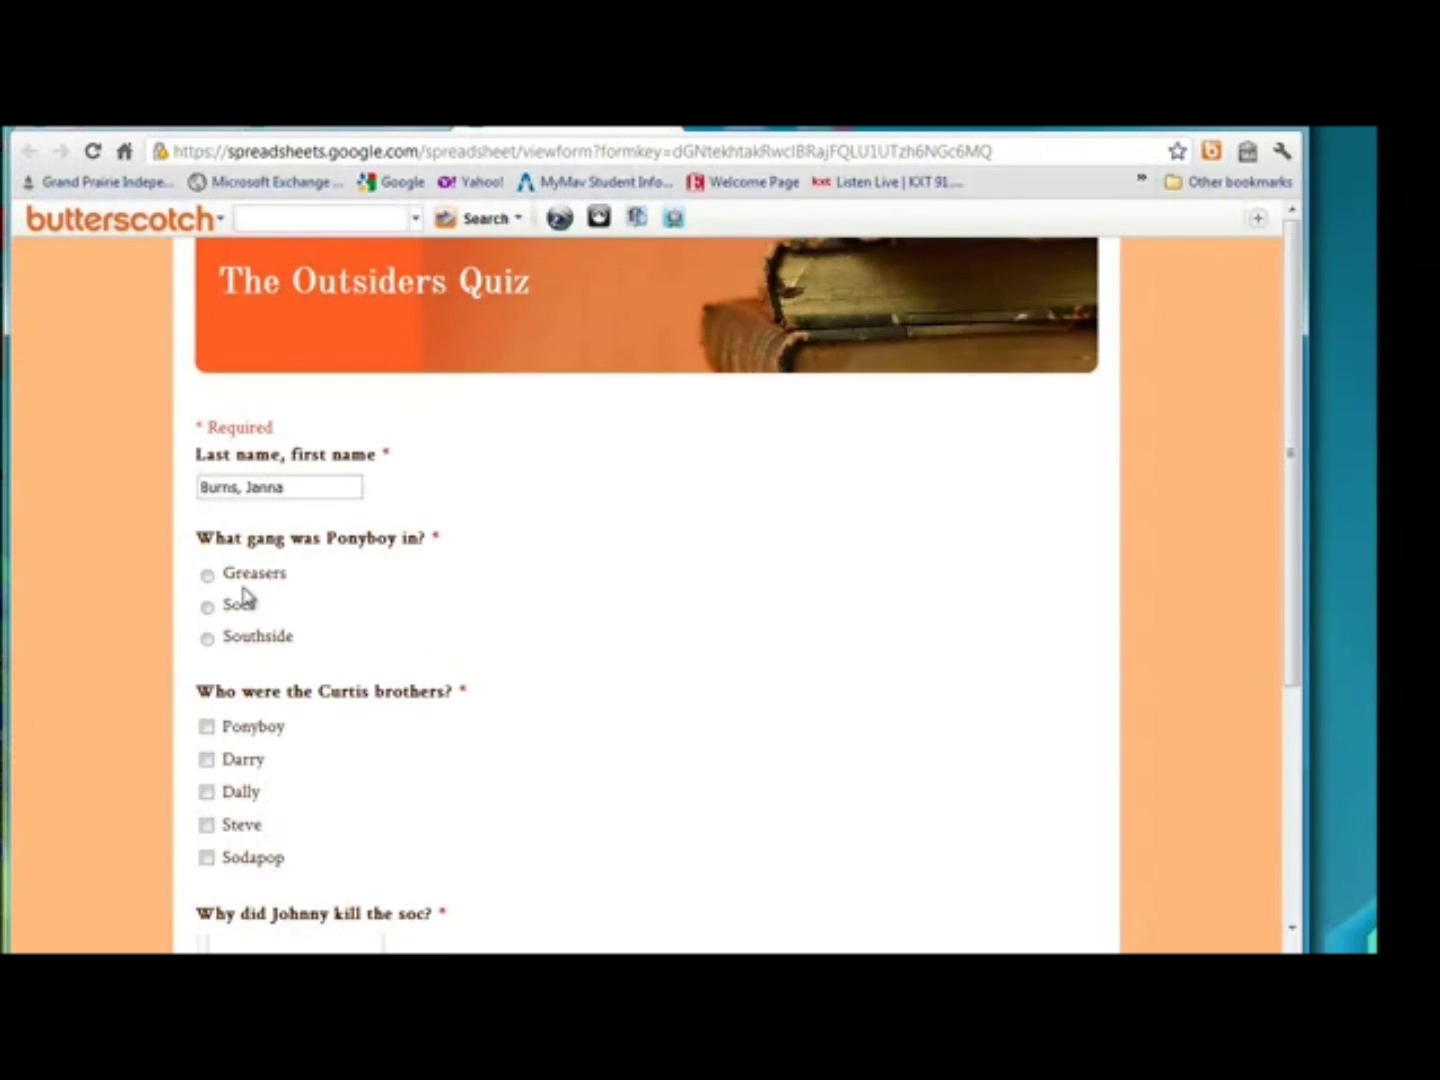
# Choose Greasers, tick Darry and Sodapop, answer 'reasons', and submit the response.
pyautogui.click(208, 575)
pyautogui.click(207, 761)
pyautogui.click(208, 860)
pyautogui.scroll(-3, 530, 778)
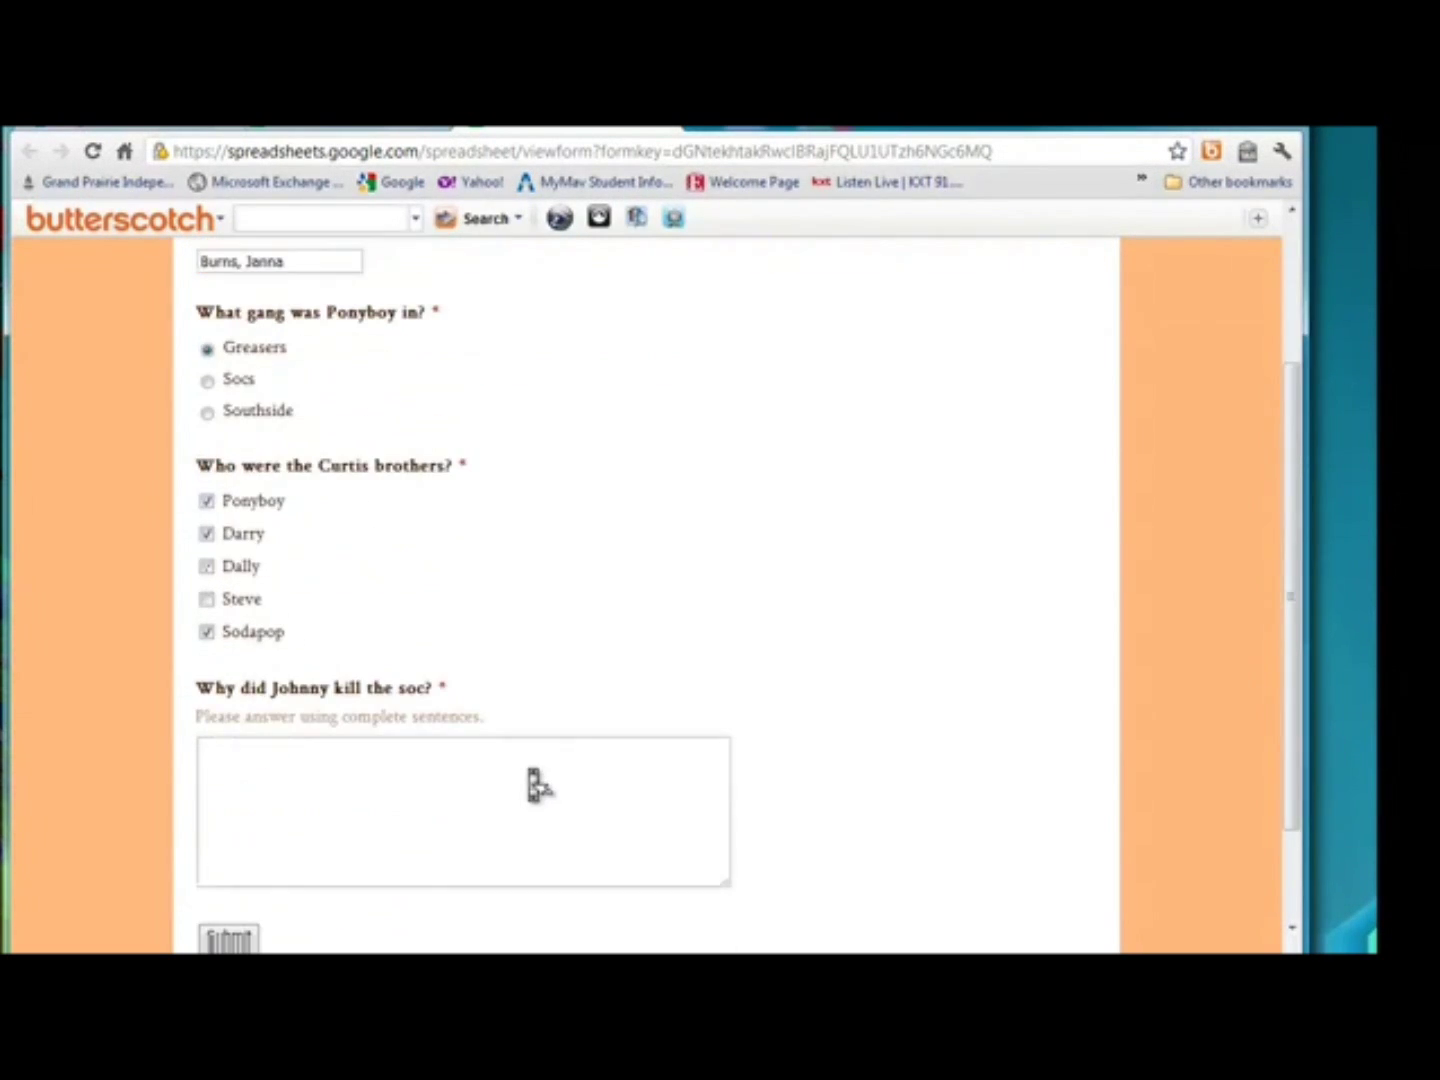
pyautogui.click(489, 767)
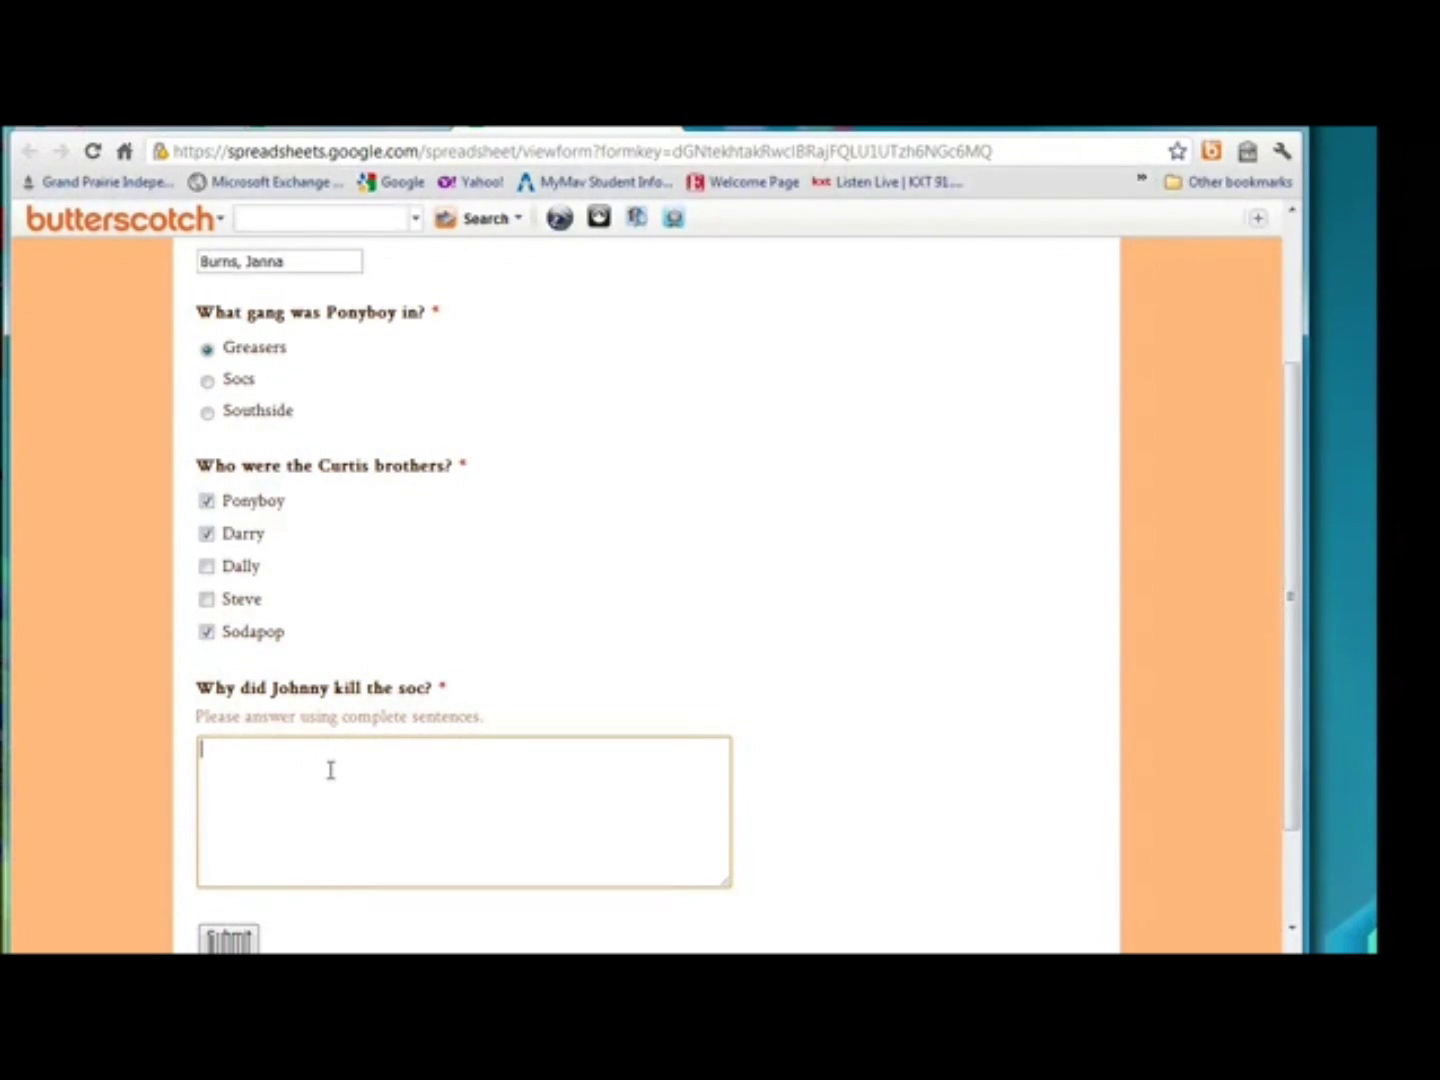
pyautogui.write('reasons')
pyautogui.scroll(-1, 805, 810)
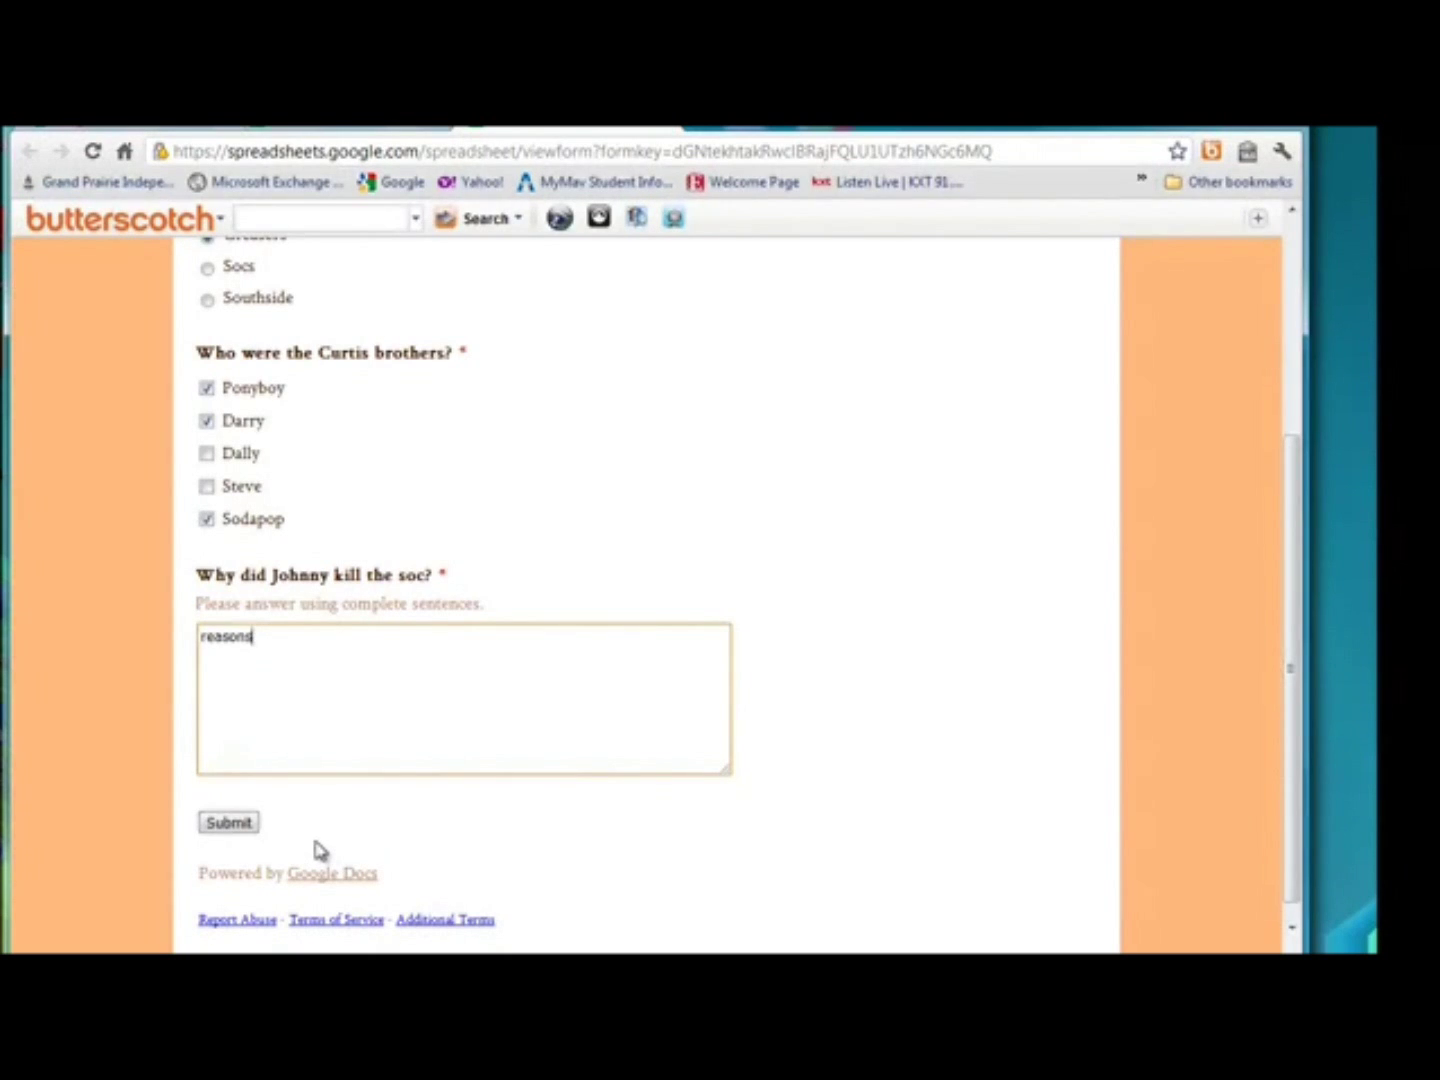
pyautogui.click(229, 823)
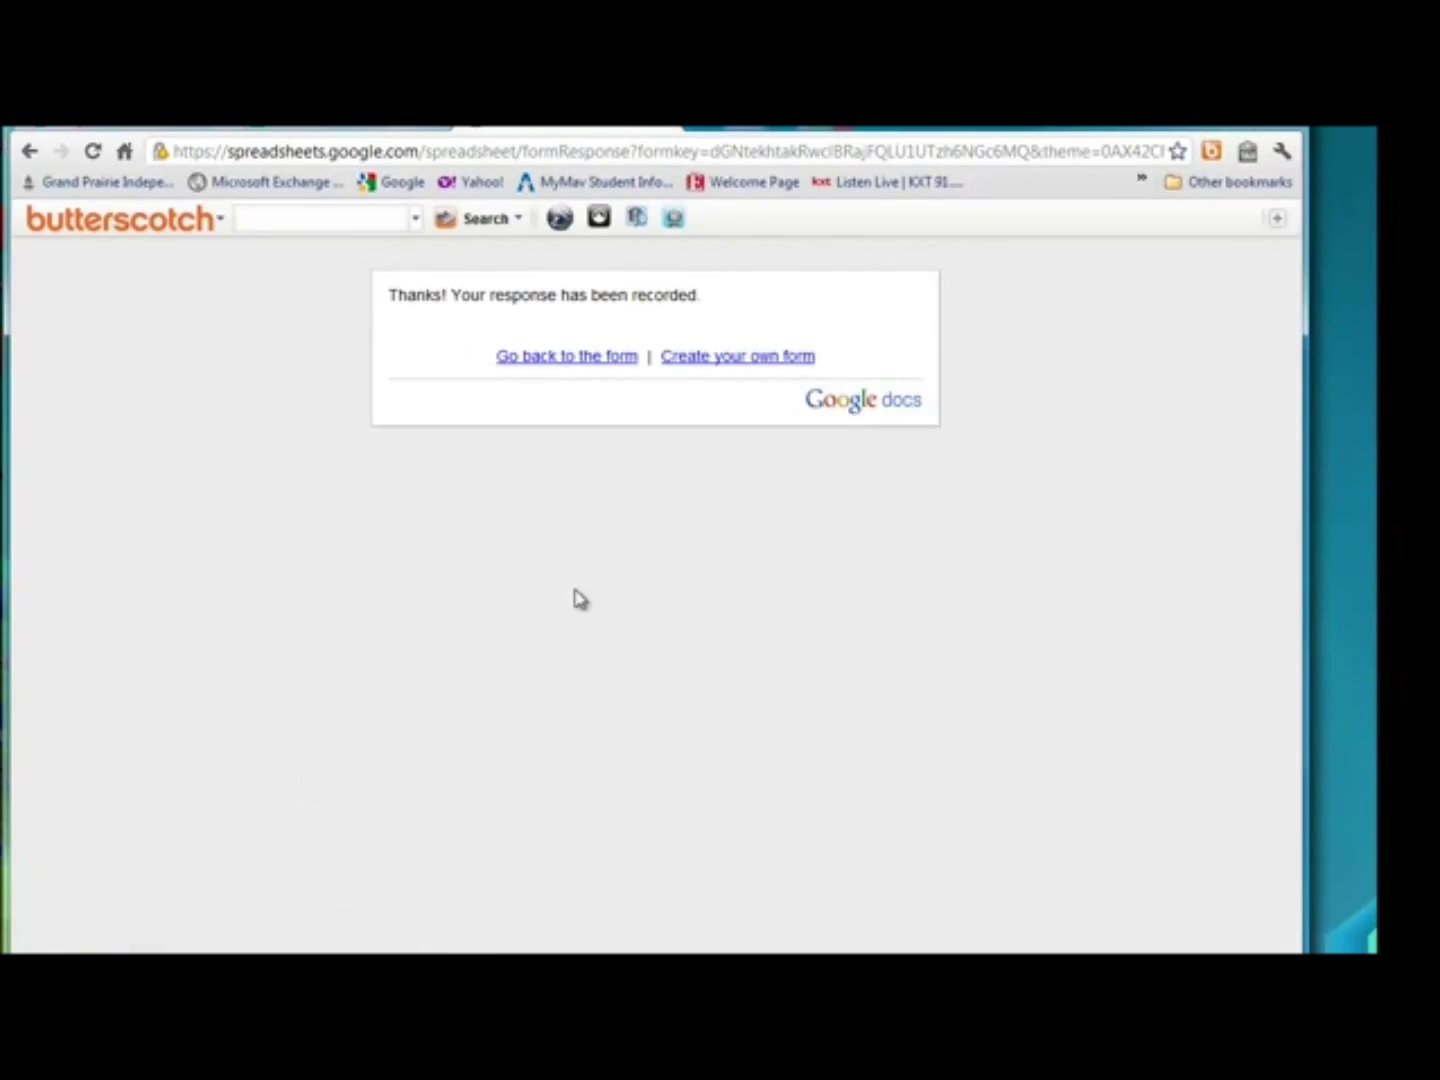
# Reload the Google Docs list and open The Outsiders Quiz responses spreadsheet.
pyautogui.click(668, 128)
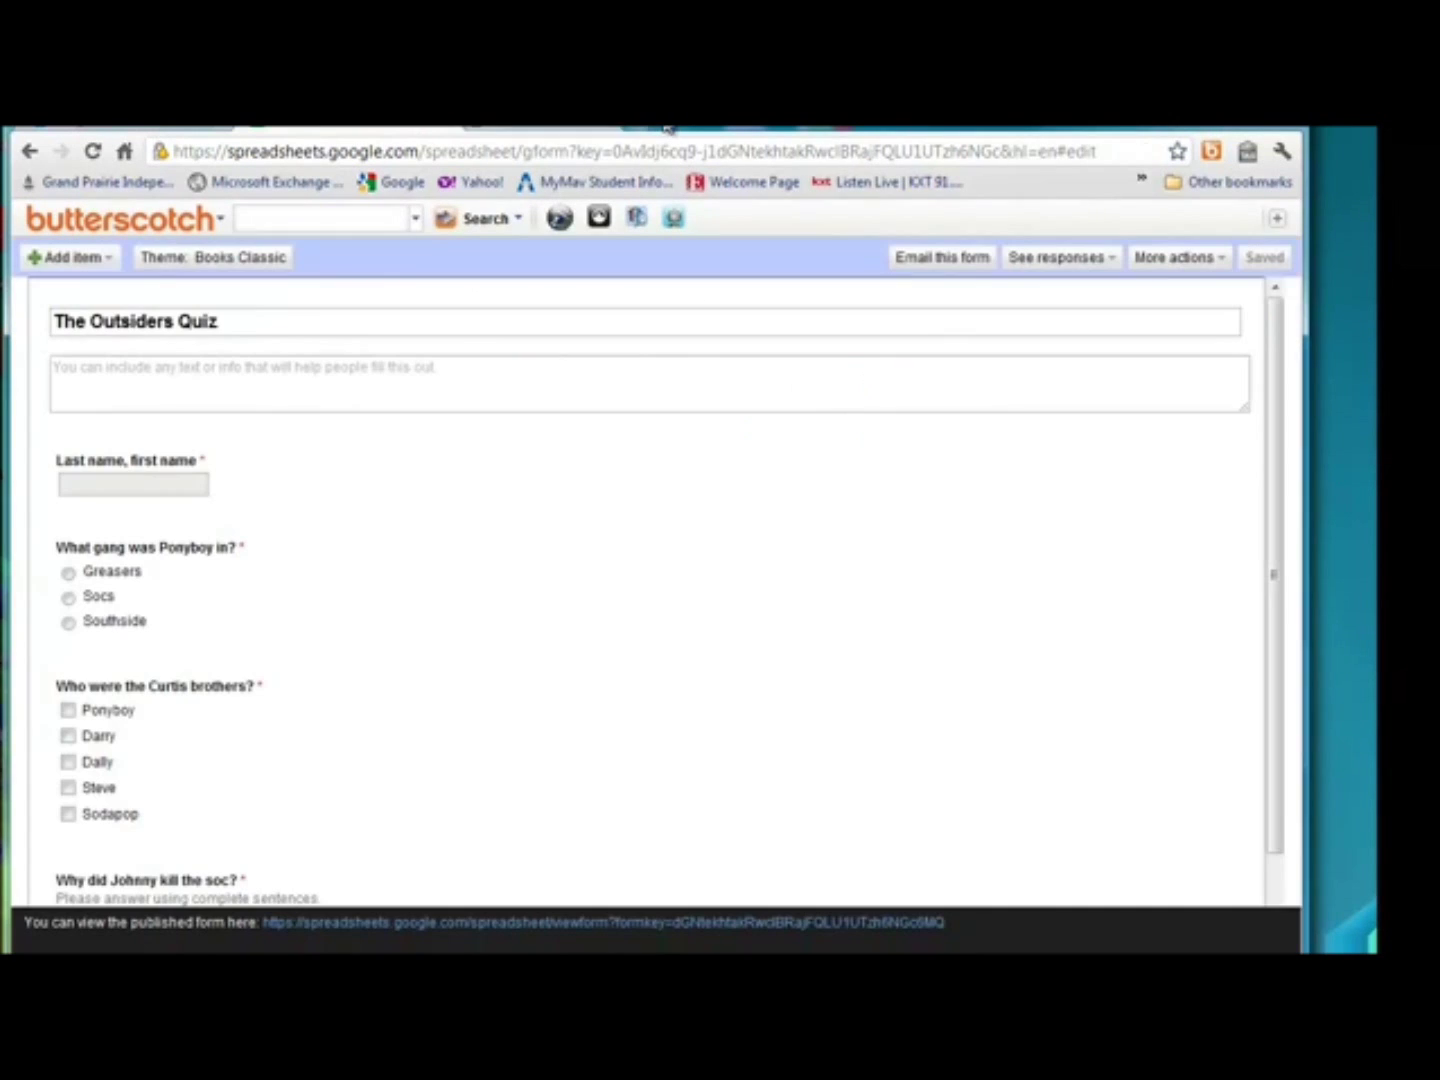
pyautogui.click(450, 128)
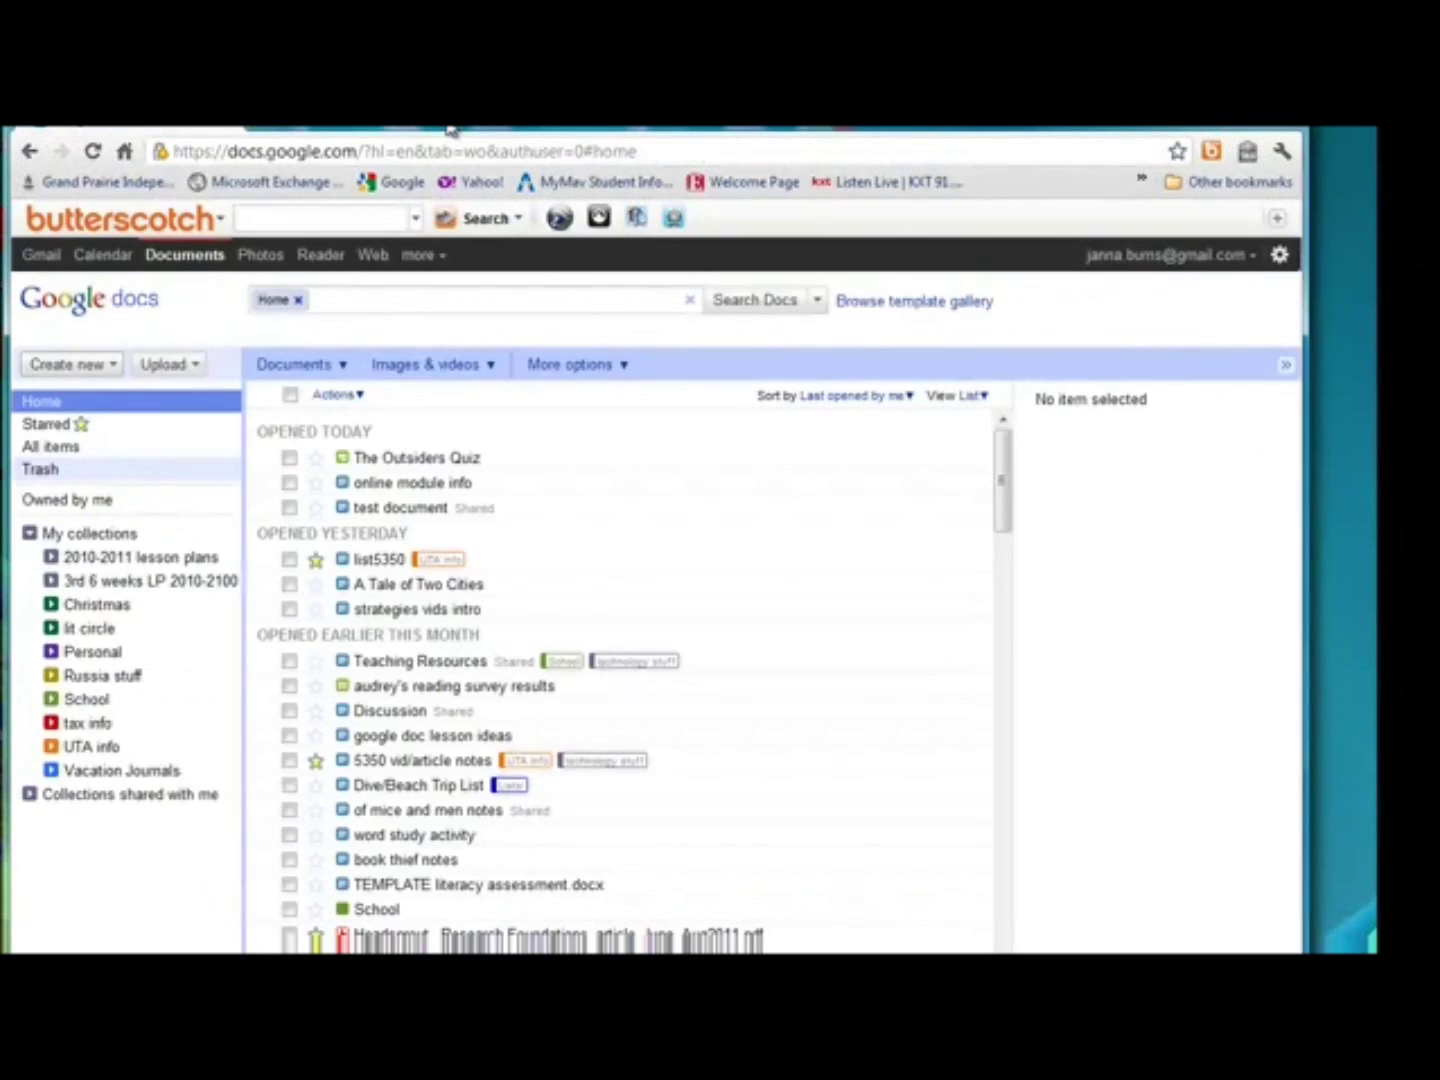
pyautogui.click(95, 152)
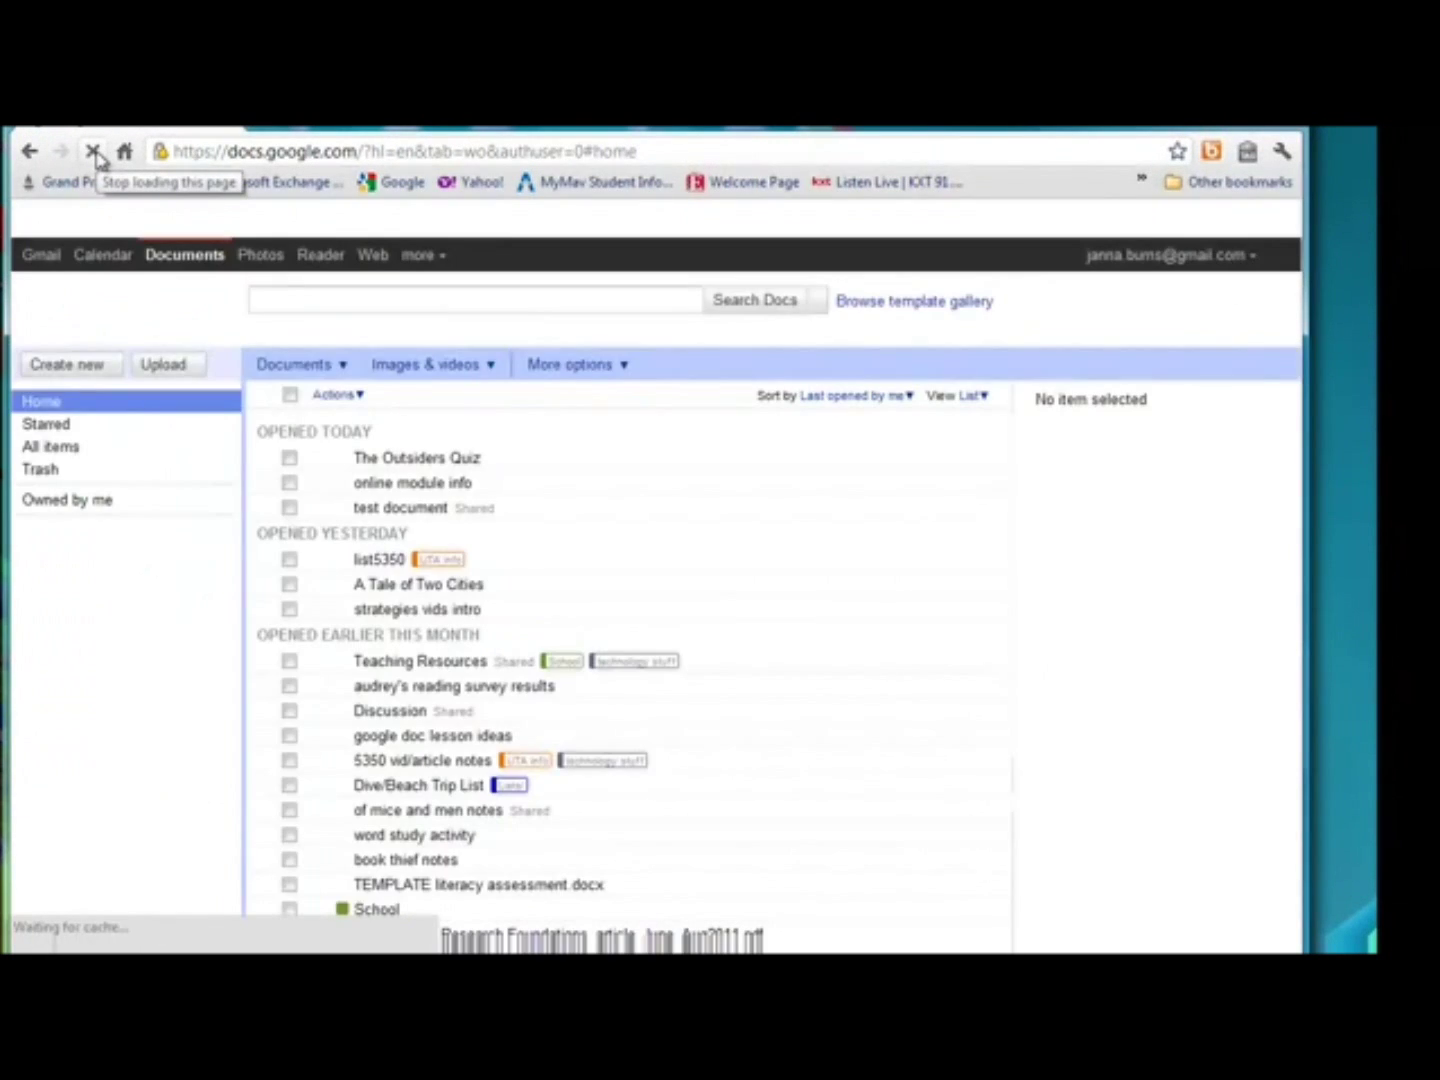
pyautogui.click(420, 458)
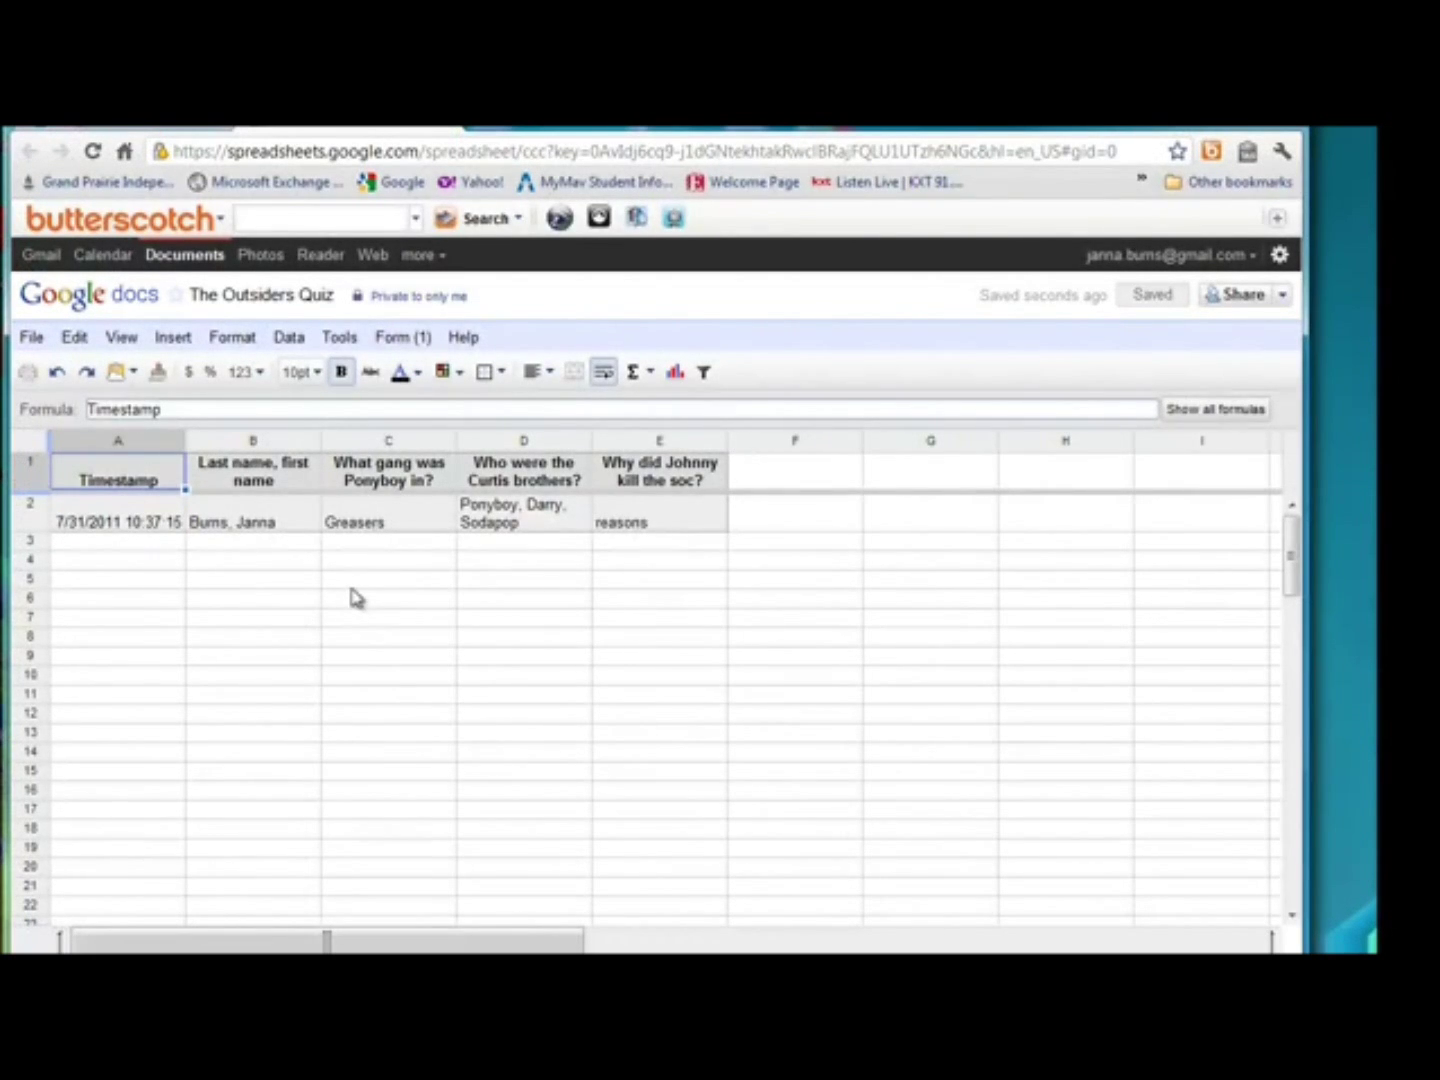
# Open the Form menu in The Outsiders Quiz response spreadsheet.
pyautogui.click(400, 340)
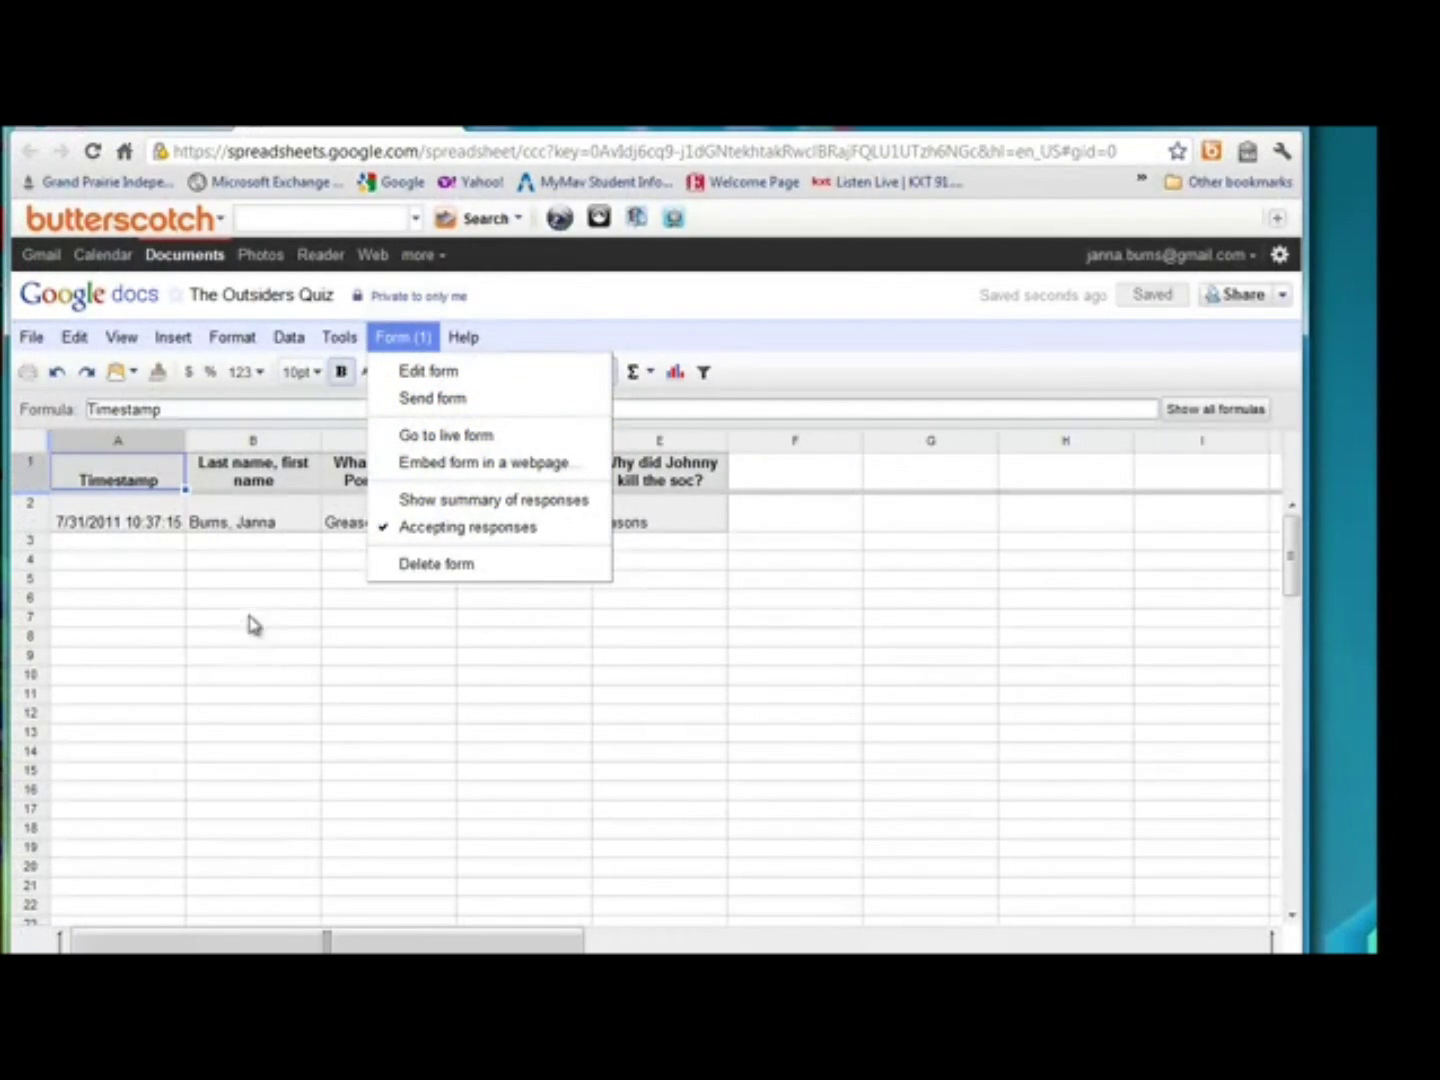
# Dismiss the Form menu by selecting cell B3, leaving the row 2 test response in view.
pyautogui.click(206, 546)
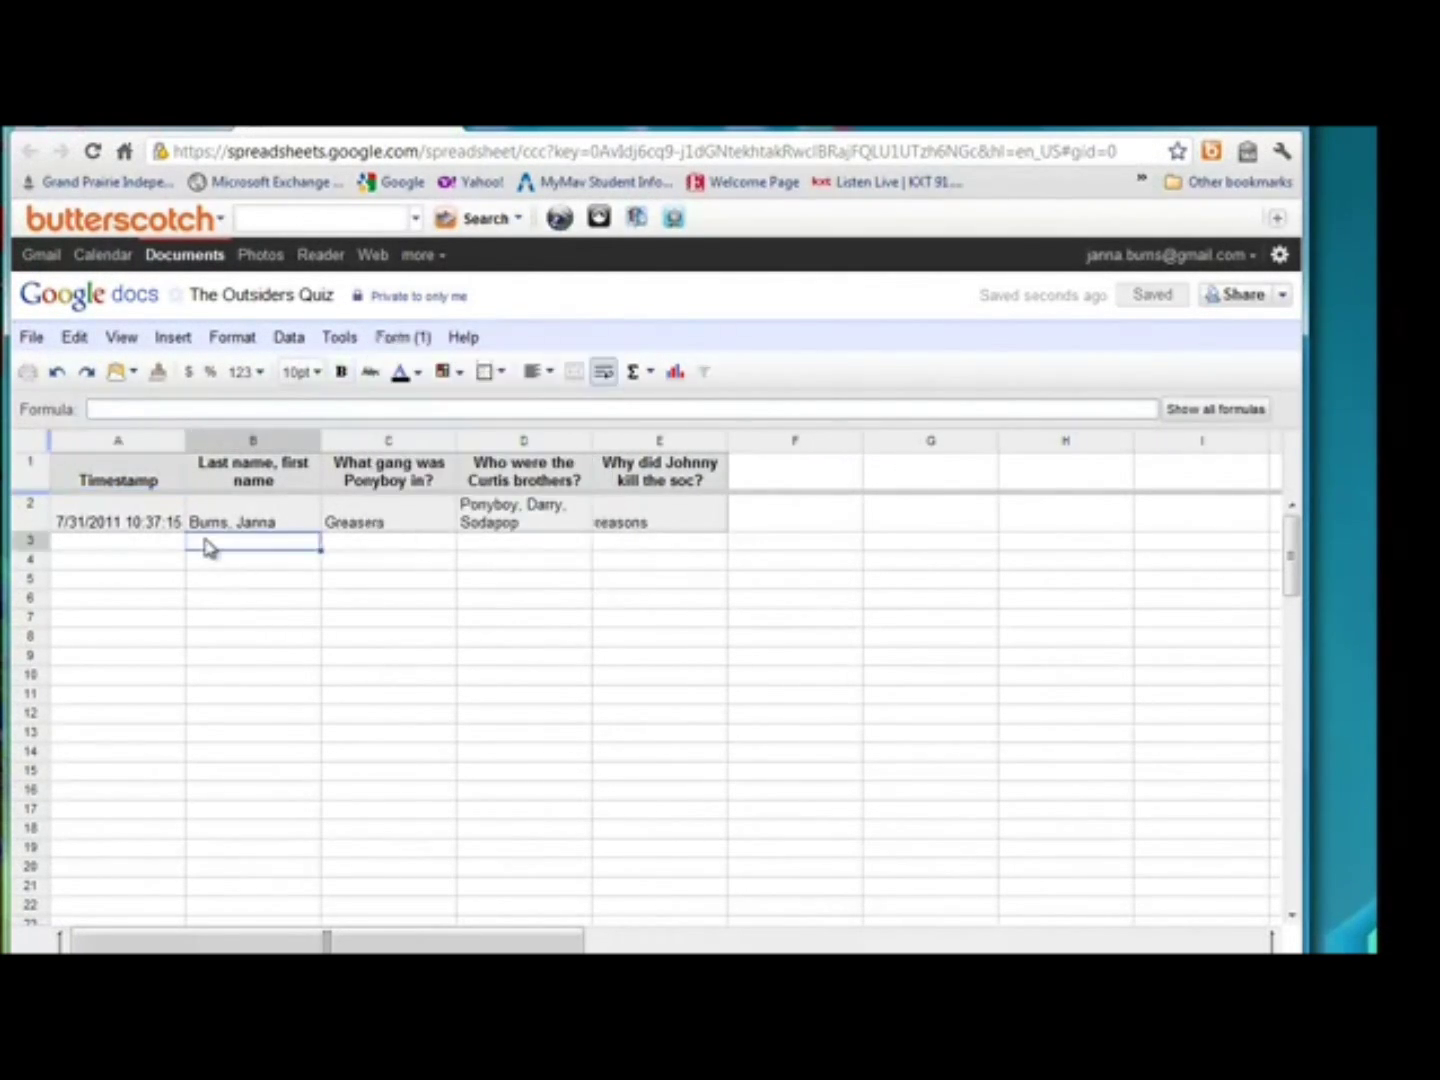